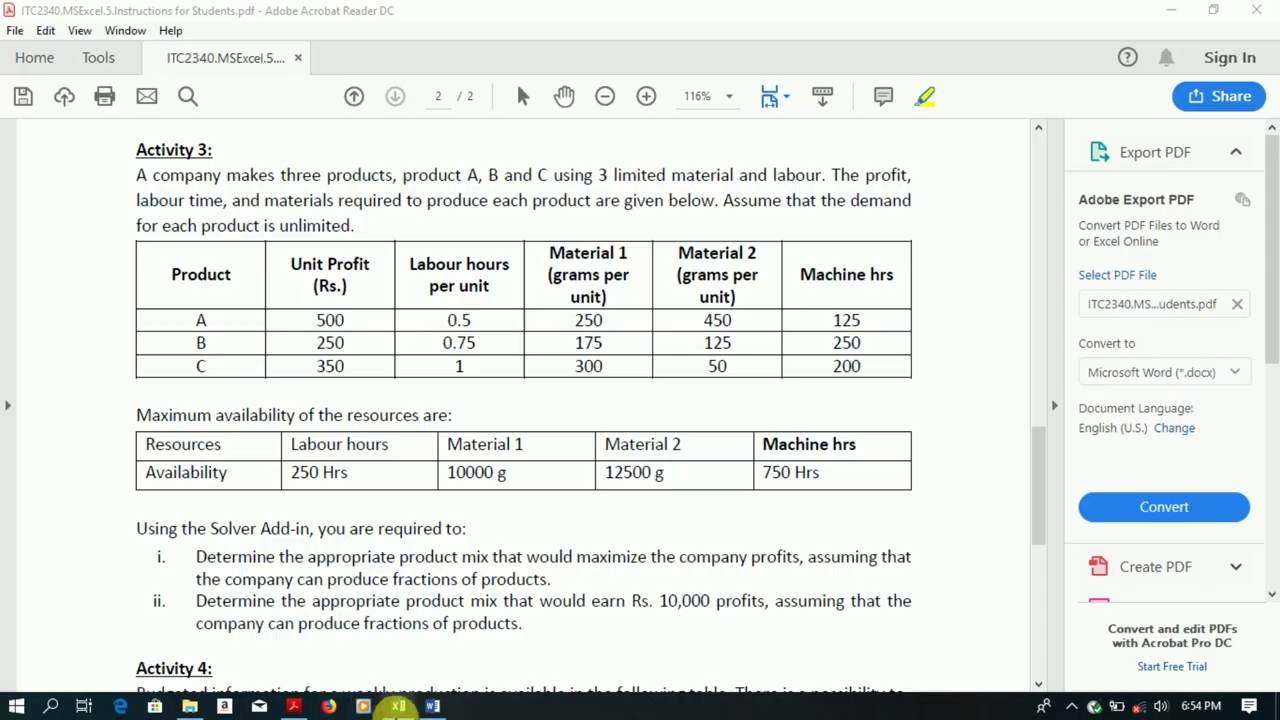
# - Enter unit profits 500, 250 and 350 for products A, B and C in B2:D2
pyautogui.click(398, 706)
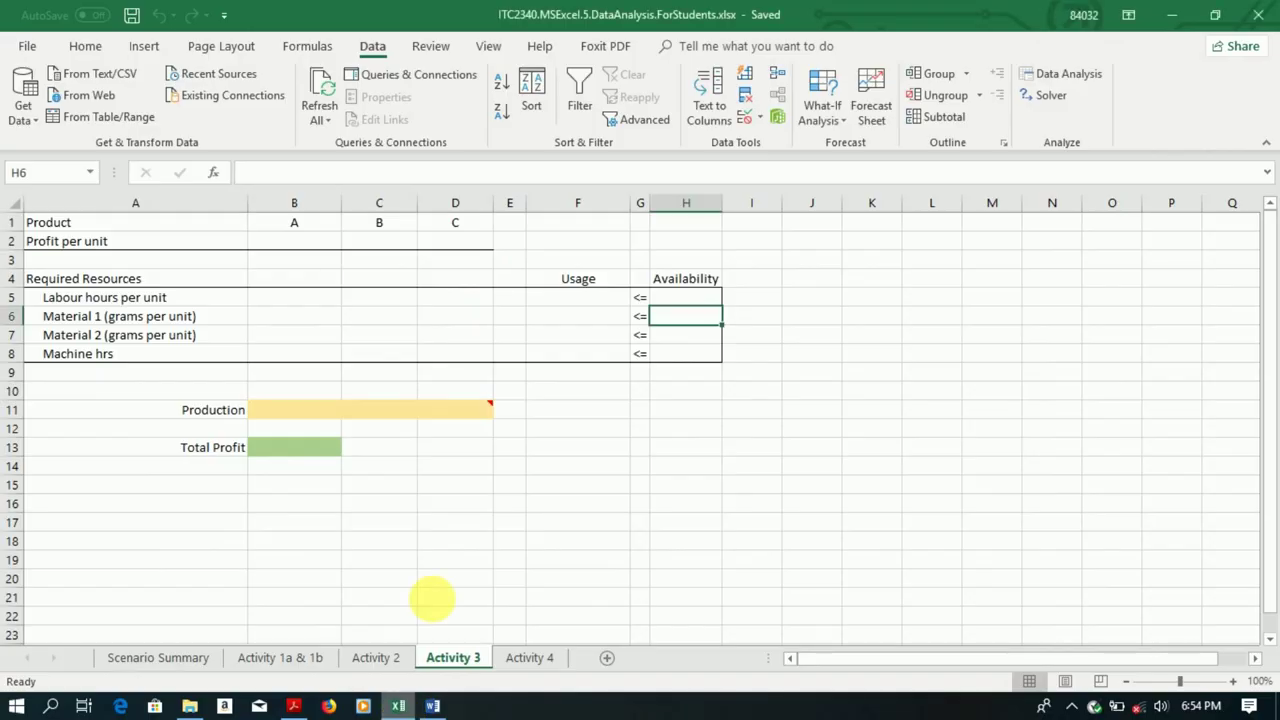
pyautogui.click(331, 241)
pyautogui.write('5')
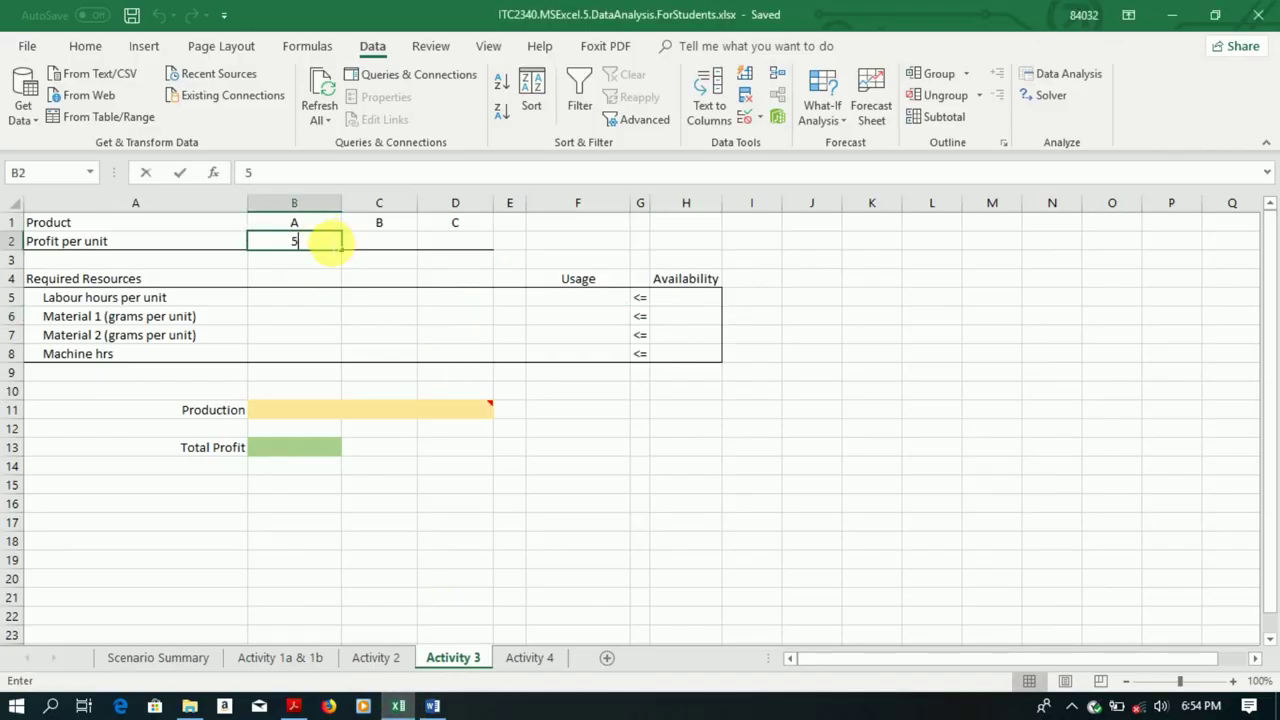
pyautogui.press('Tab')
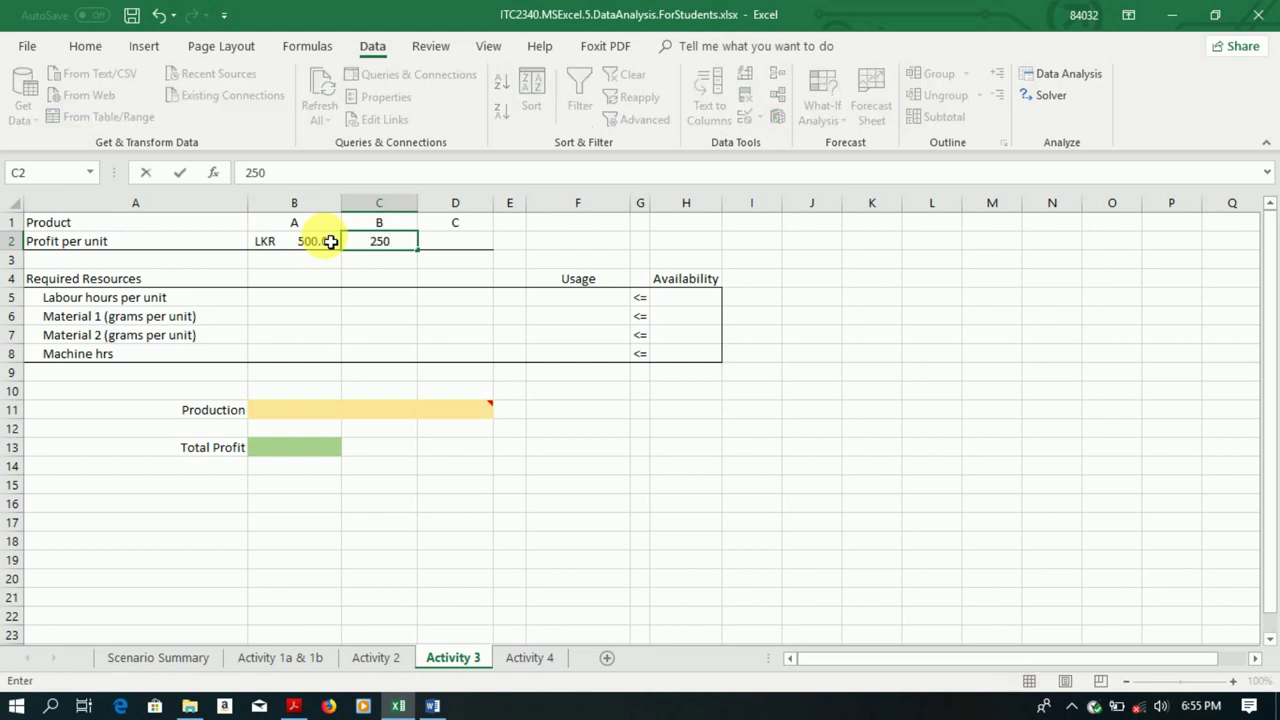
pyautogui.press('Tab')
pyautogui.write('350')
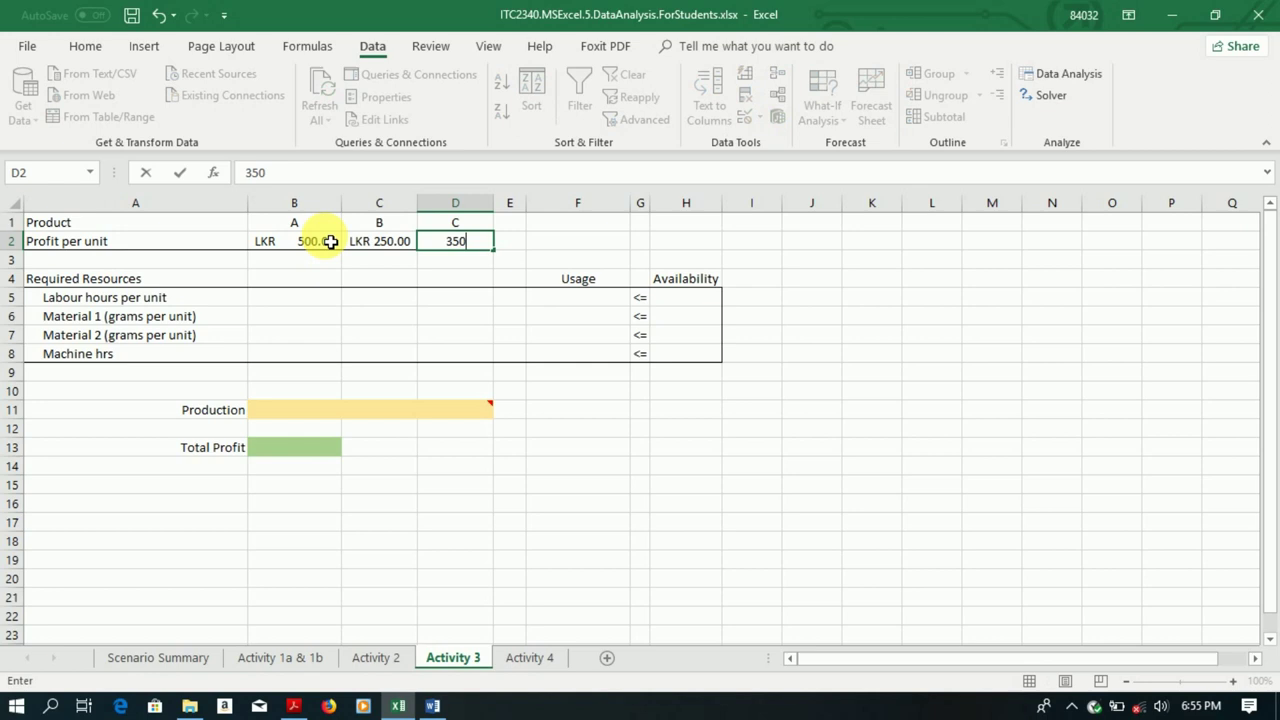
pyautogui.press('Return')
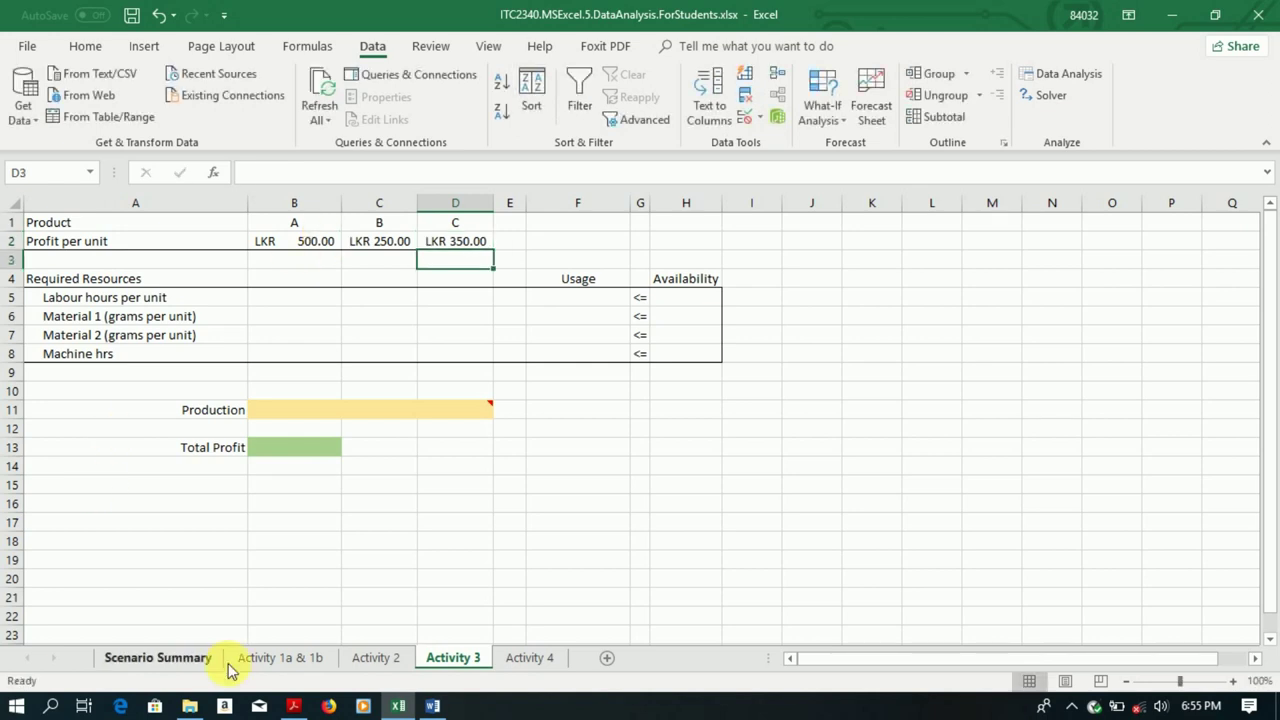
# - Enter labour hours per unit of 0.5, 0.75 and 1 for products A–C in B5:D5
pyautogui.click(293, 706)
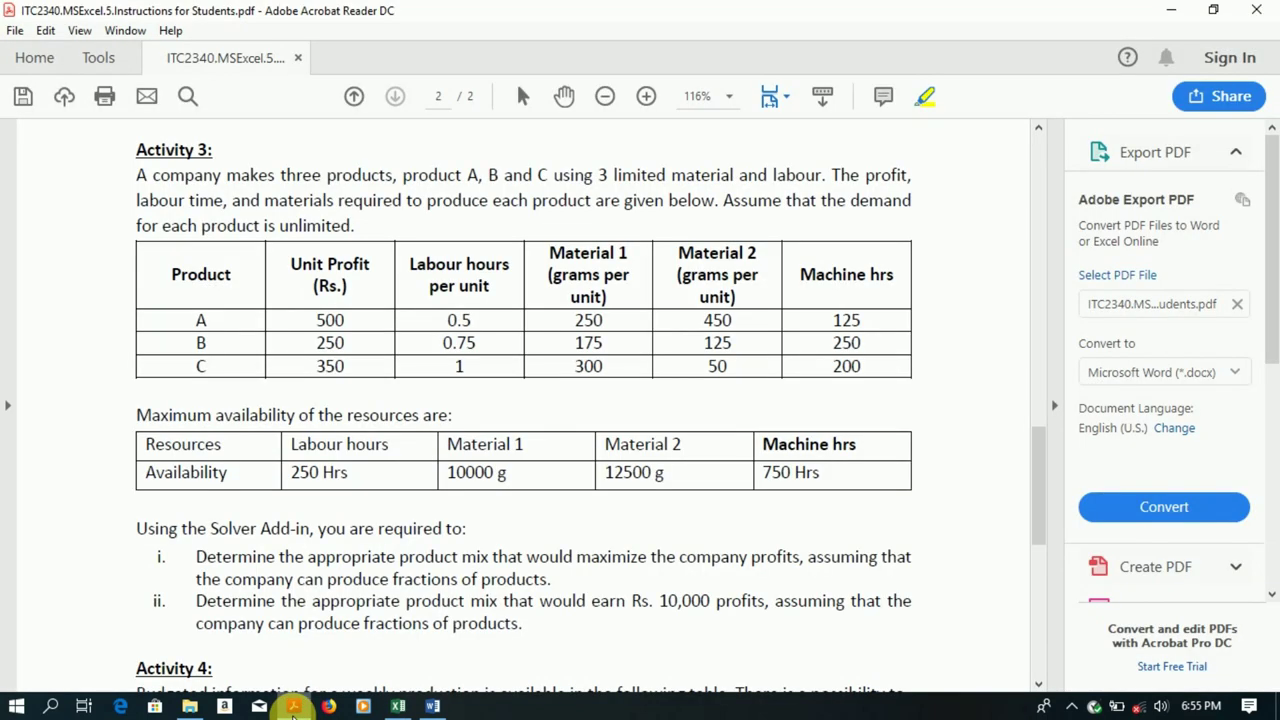
pyautogui.click(293, 706)
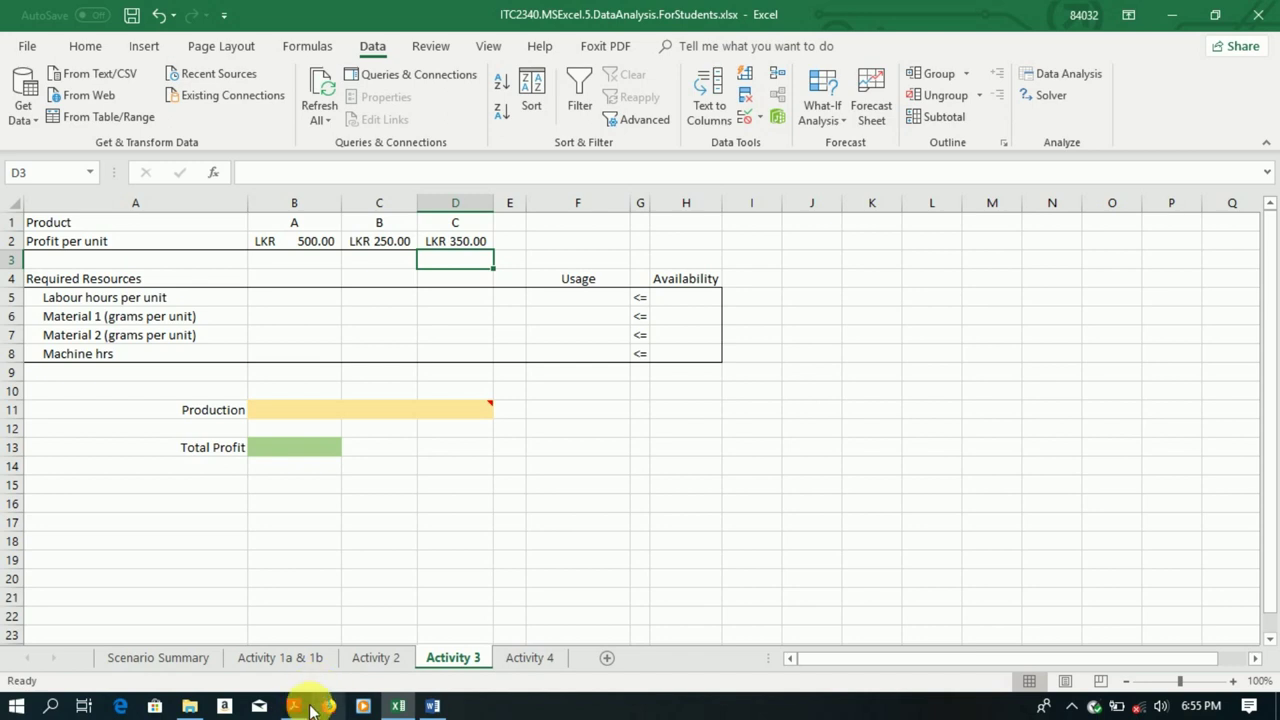
pyautogui.click(295, 706)
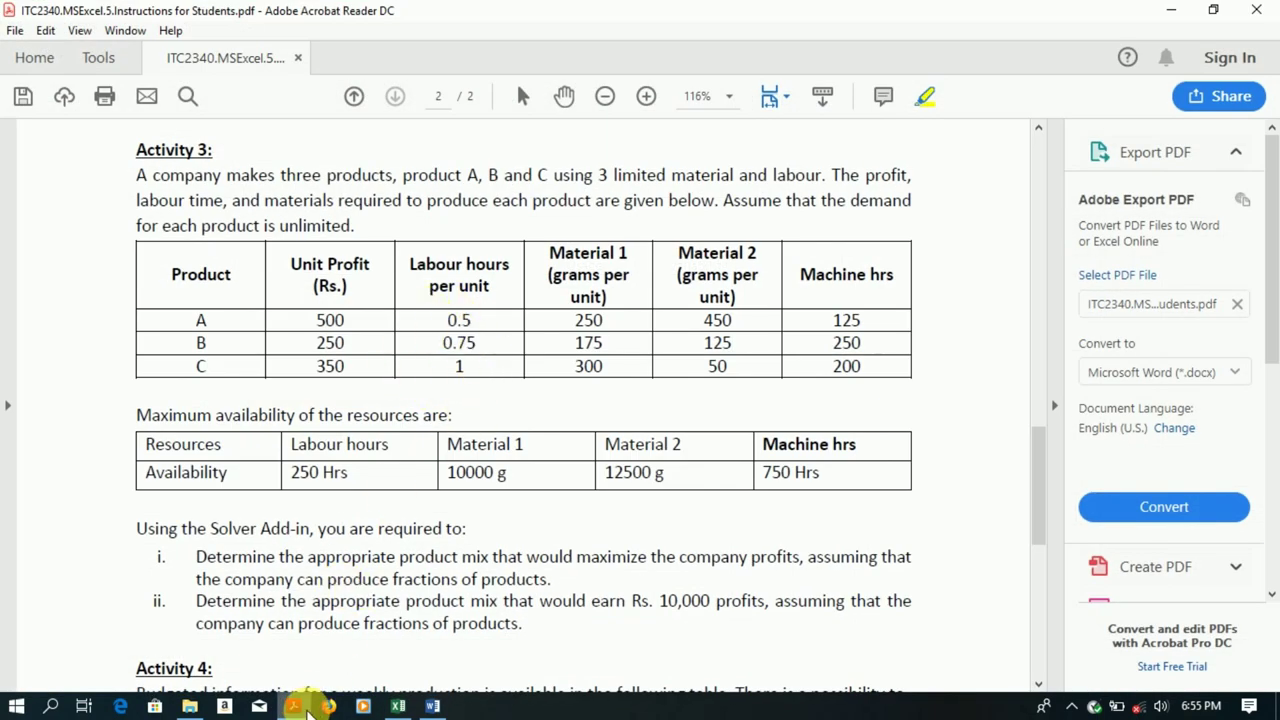
pyautogui.click(293, 706)
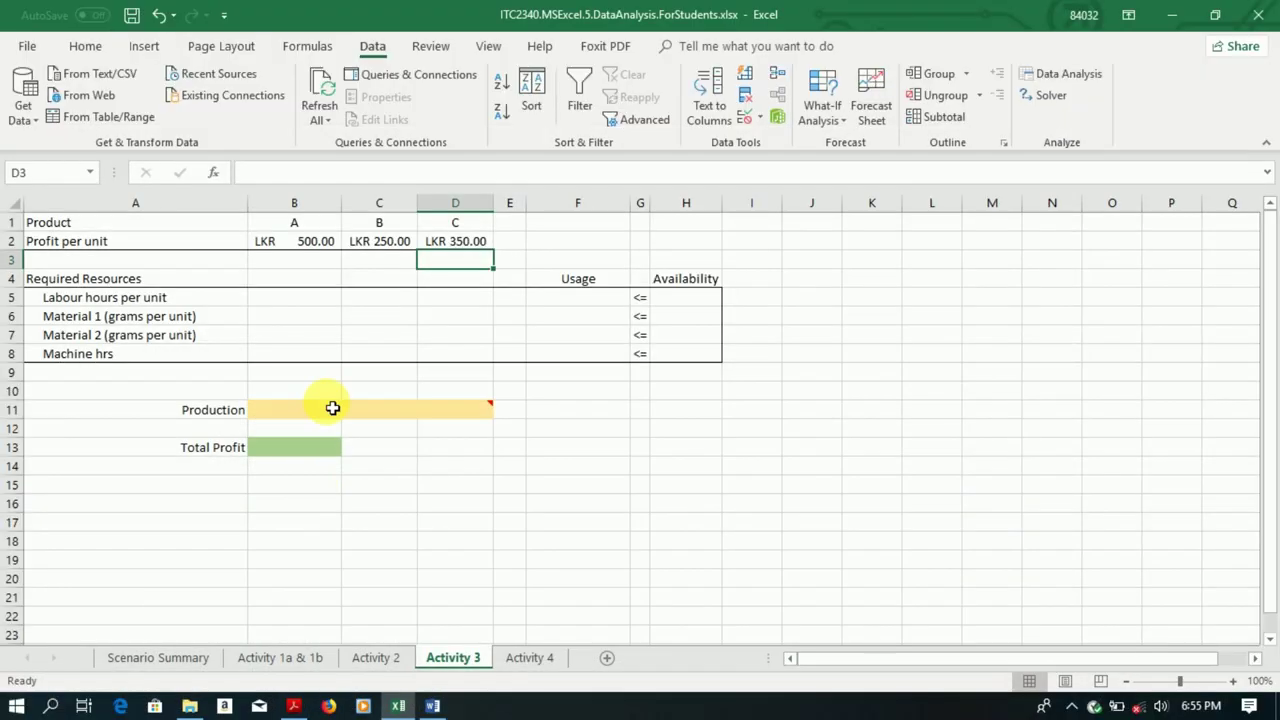
pyautogui.click(337, 306)
pyautogui.write('.5')
pyautogui.press('Tab')
pyautogui.write('7')
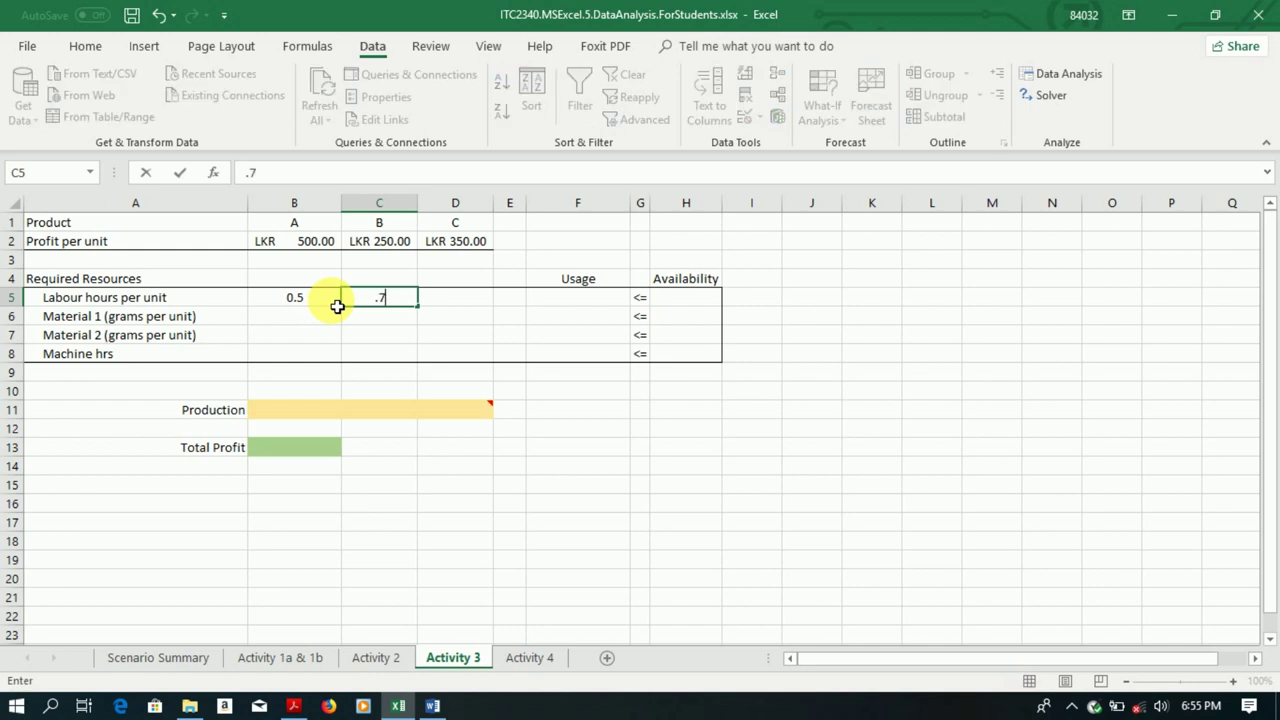
pyautogui.press('Tab')
pyautogui.write('1')
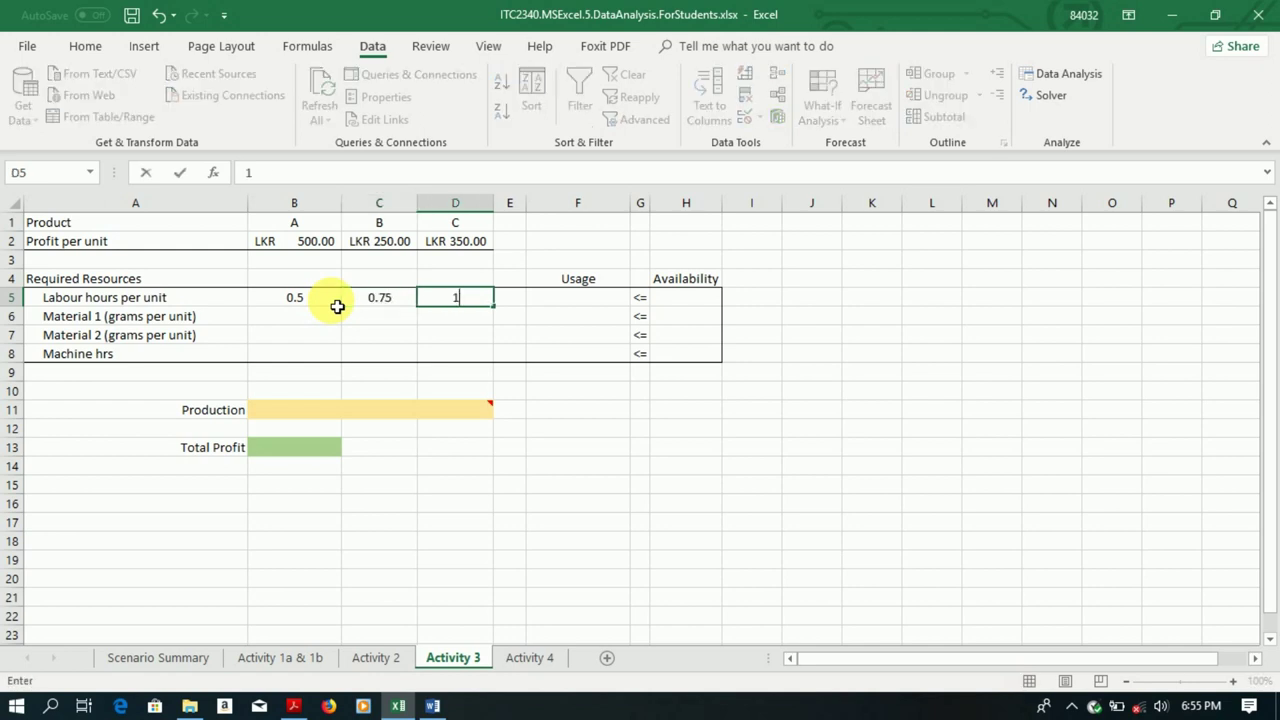
# - Enter Material 1 grams of 250, 175 and 300 for products A–C in B6:D6
pyautogui.click(293, 706)
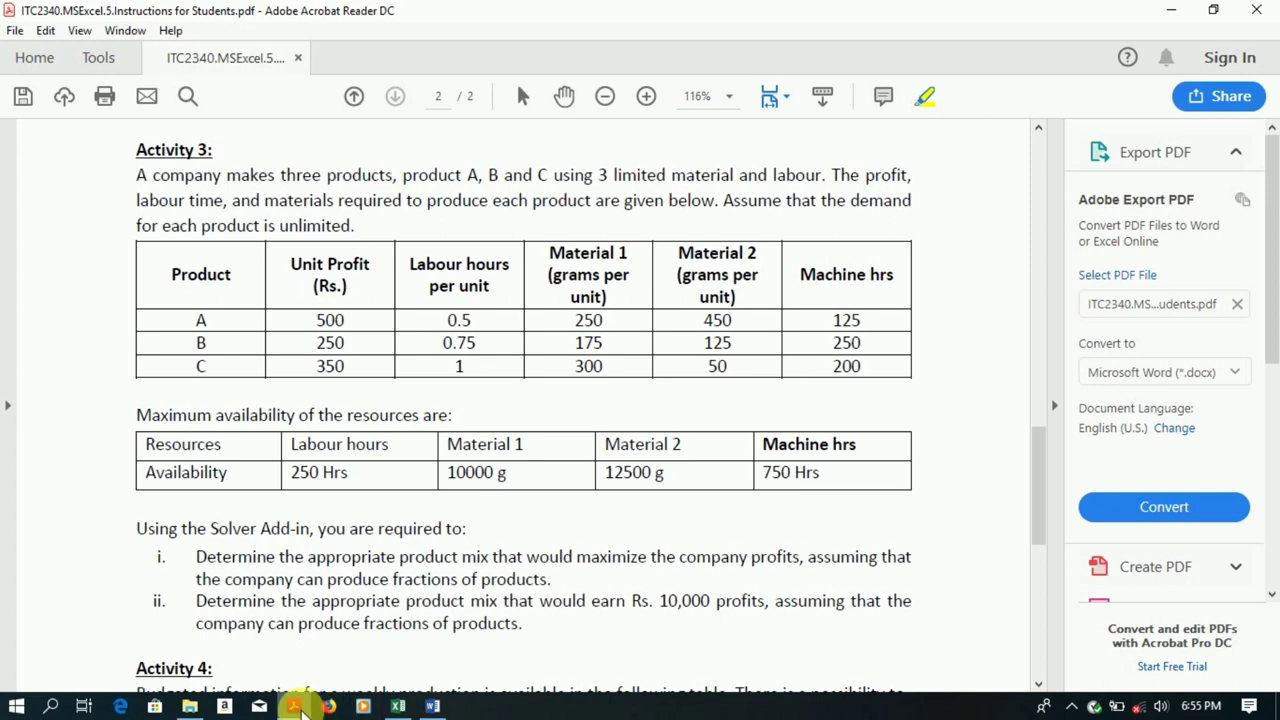
pyautogui.click(293, 706)
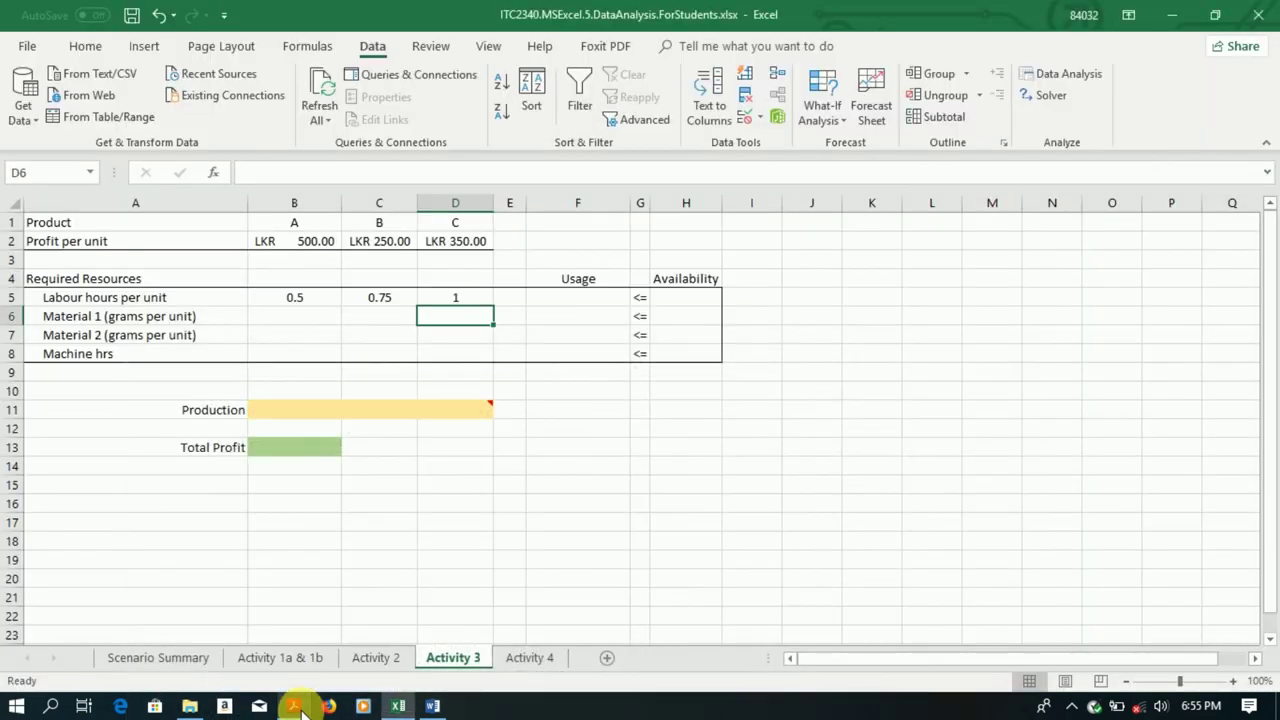
pyautogui.click(328, 318)
pyautogui.write('2')
pyautogui.press('Tab')
pyautogui.write('1')
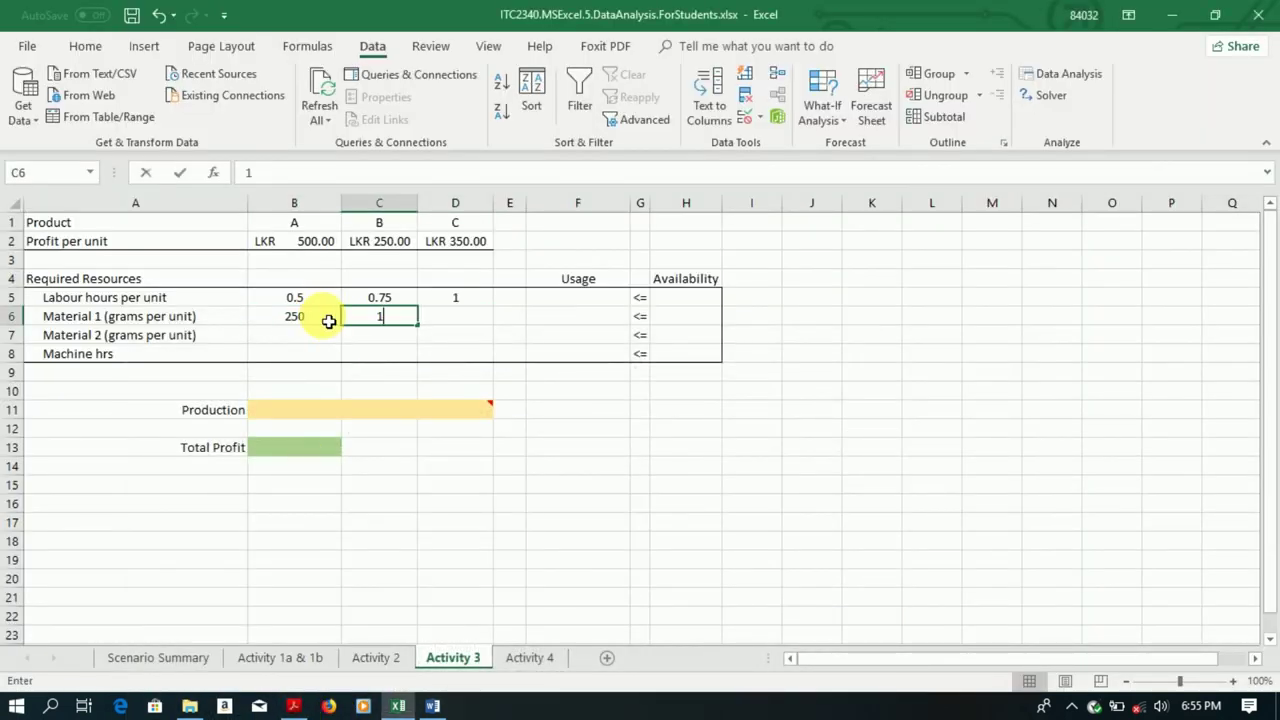
pyautogui.write('75')
pyautogui.press('Tab')
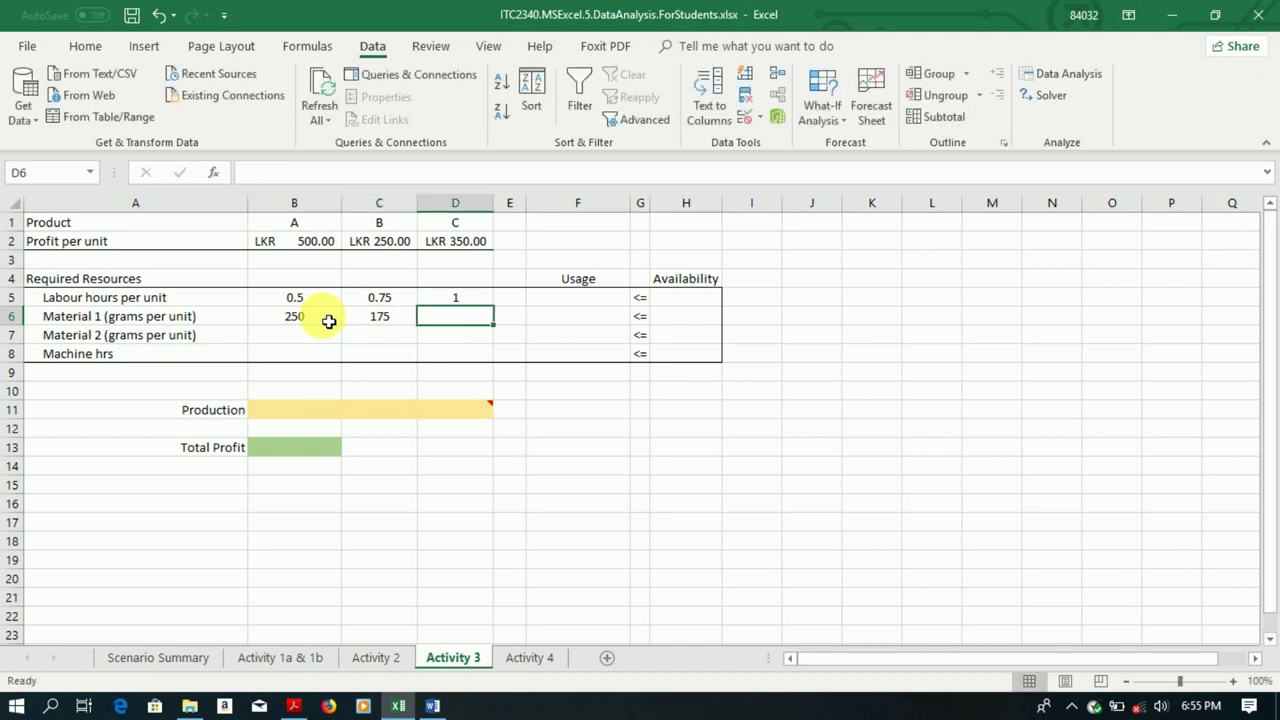
pyautogui.click(293, 706)
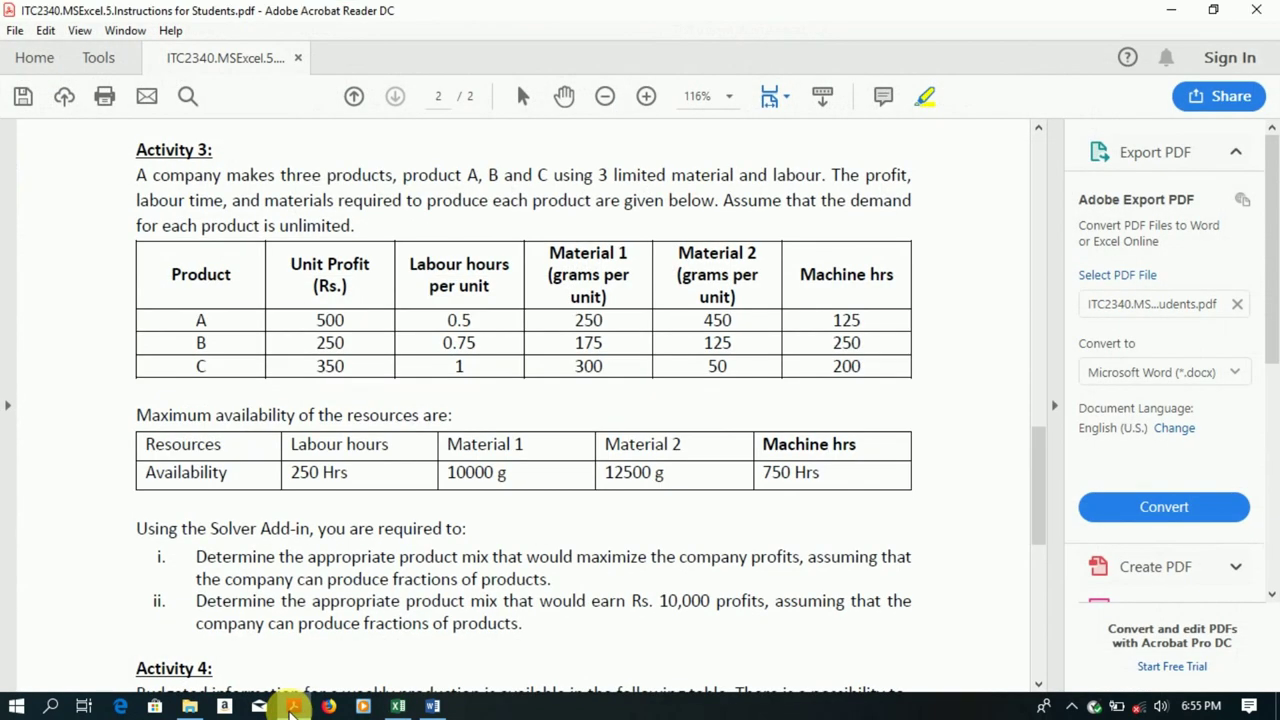
pyautogui.click(293, 706)
pyautogui.write('300')
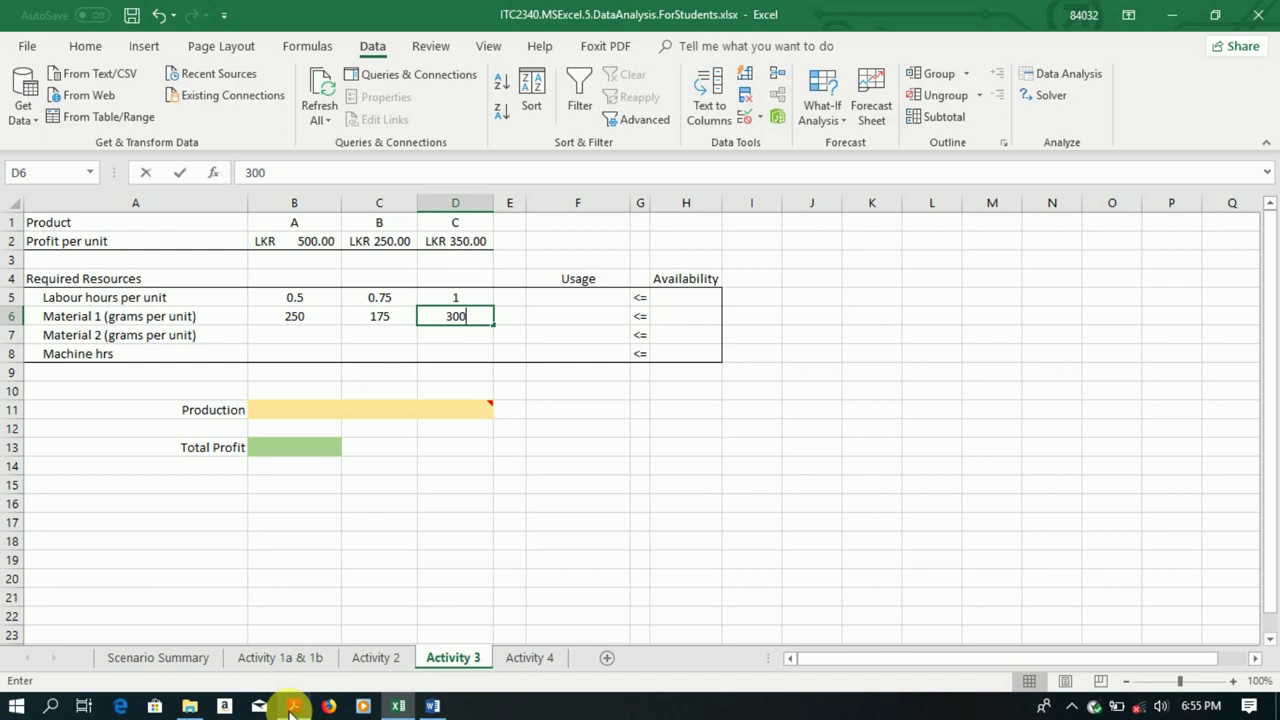
pyautogui.press('Return')
pyautogui.click(293, 706)
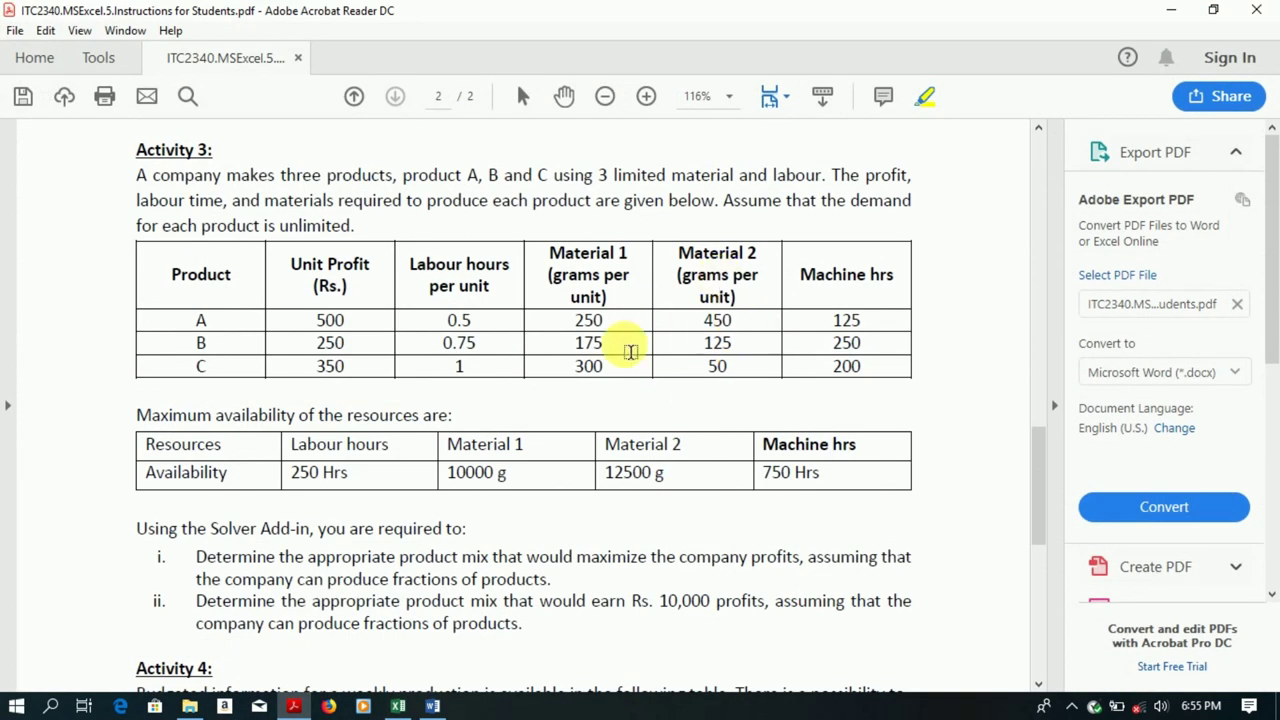
# - Enter Material 2 grams of 450, 125 and 50 for products A–C in B7:D7
pyautogui.click(293, 706)
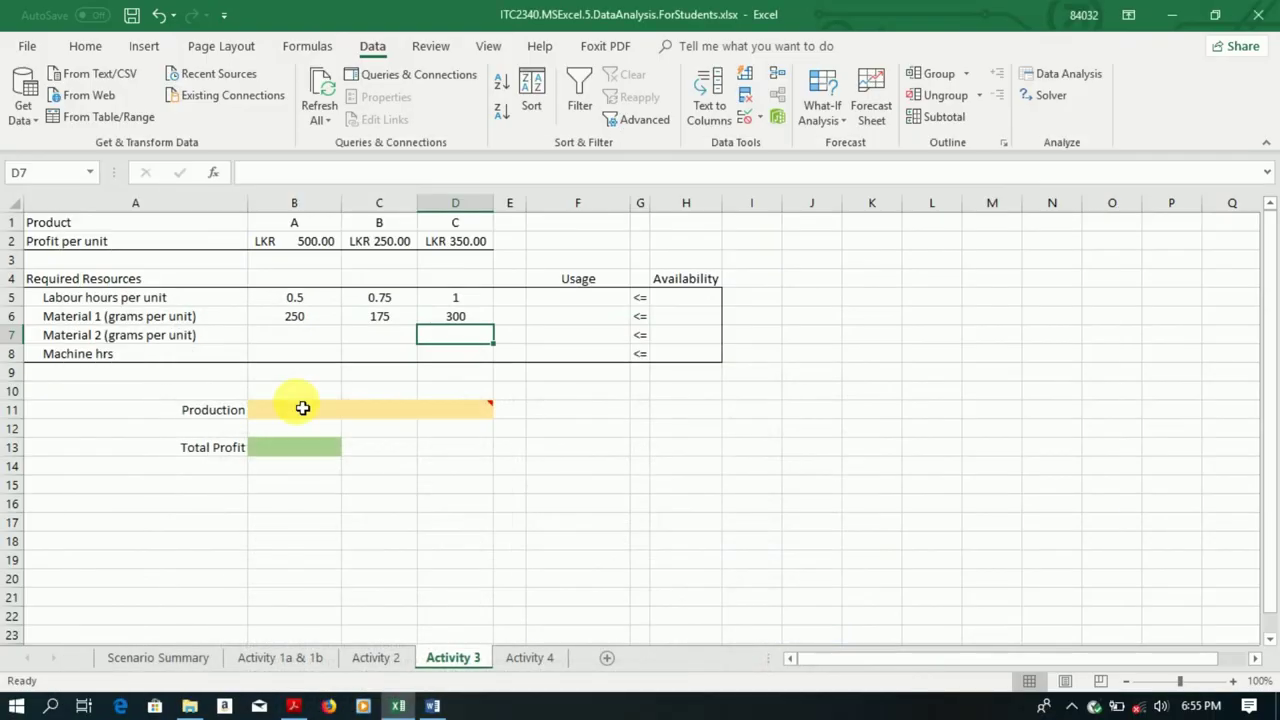
pyautogui.click(333, 342)
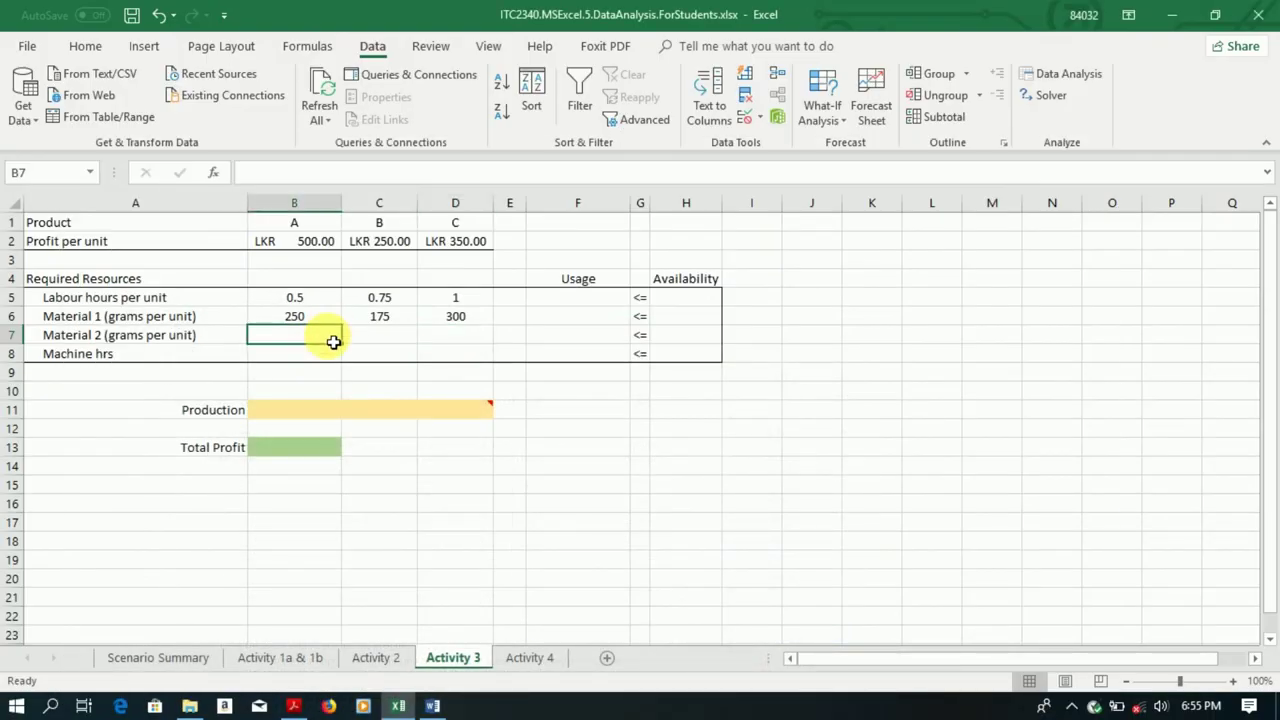
pyautogui.write('450')
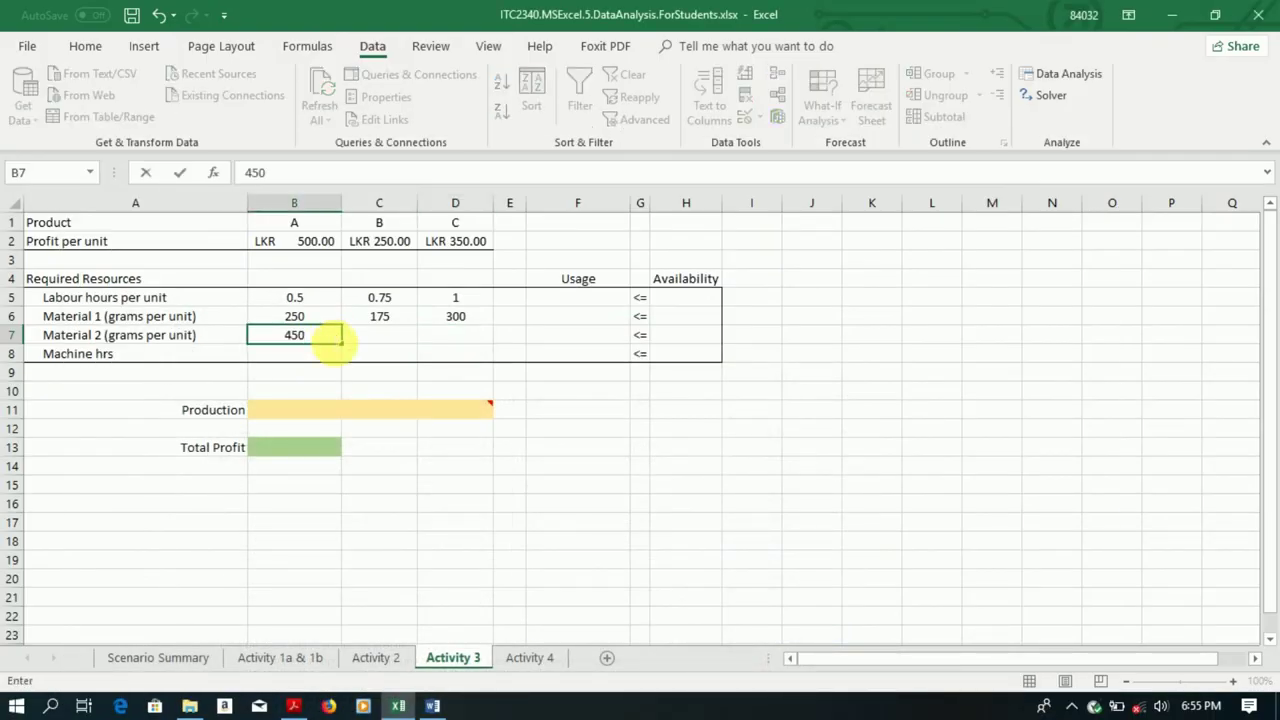
pyautogui.press('Tab')
pyautogui.write('15')
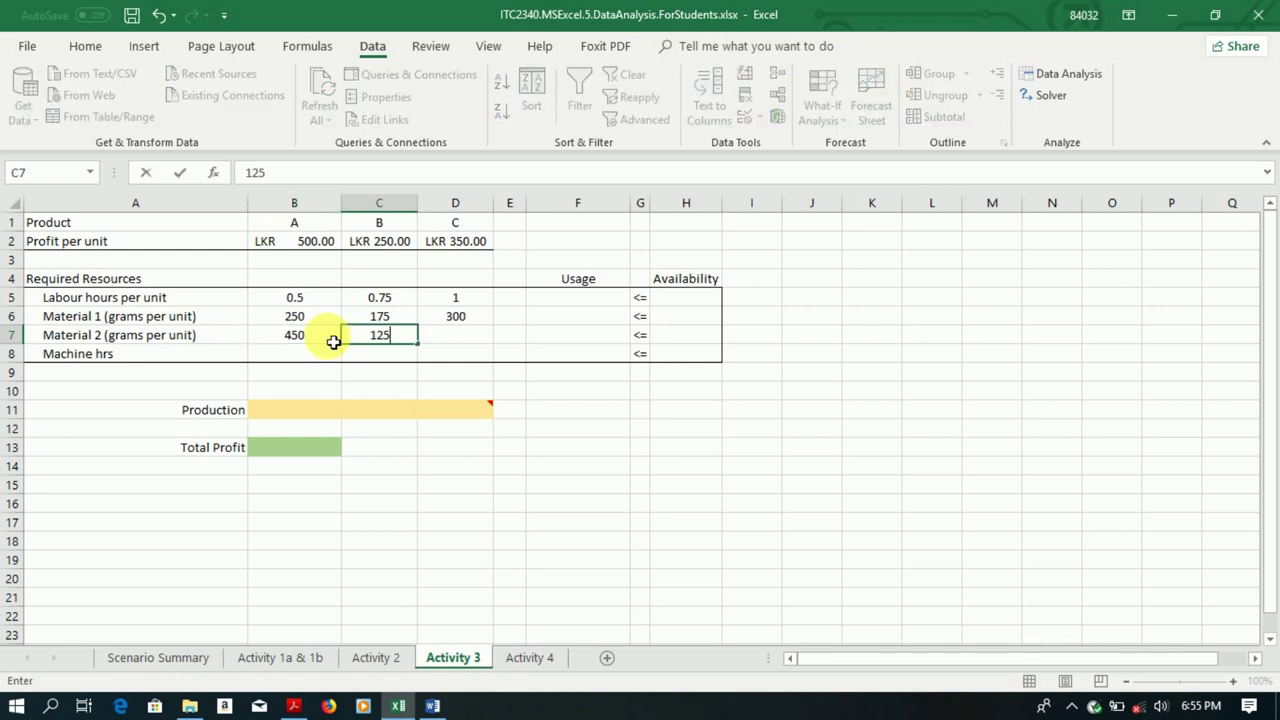
pyautogui.press('Tab')
pyautogui.click(294, 706)
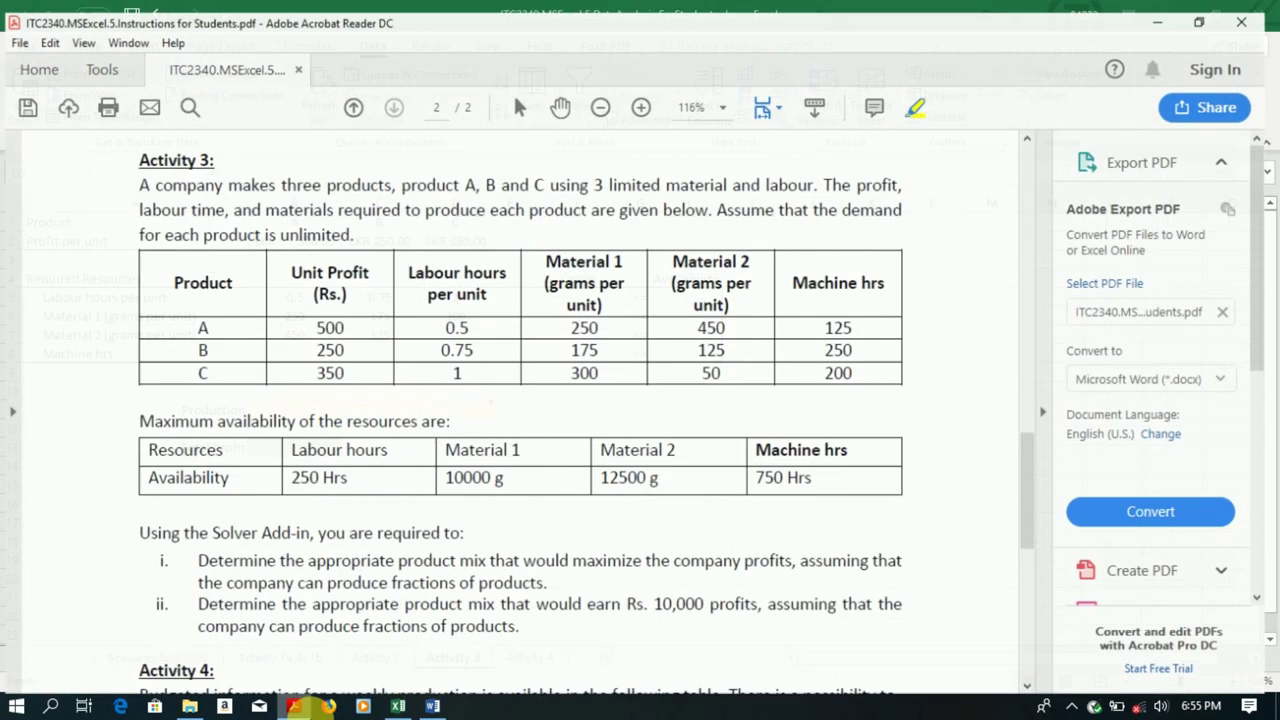
pyautogui.click(294, 706)
pyautogui.write('50')
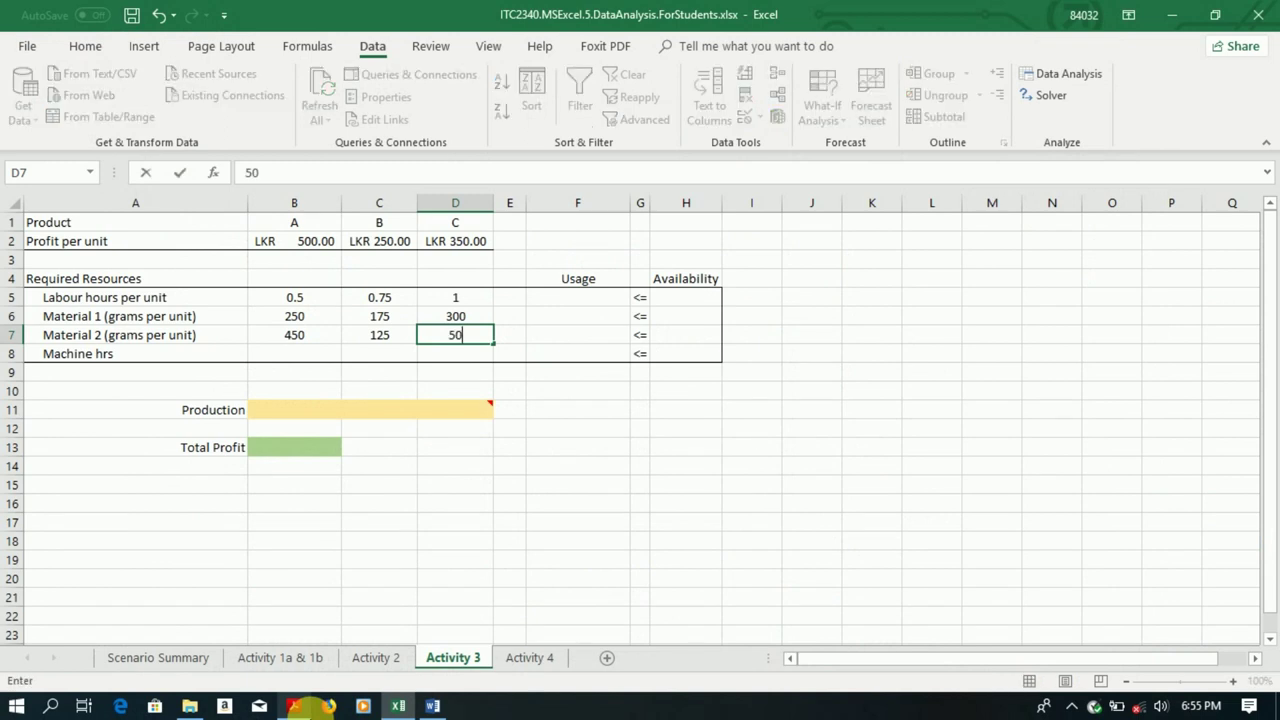
pyautogui.press('Return')
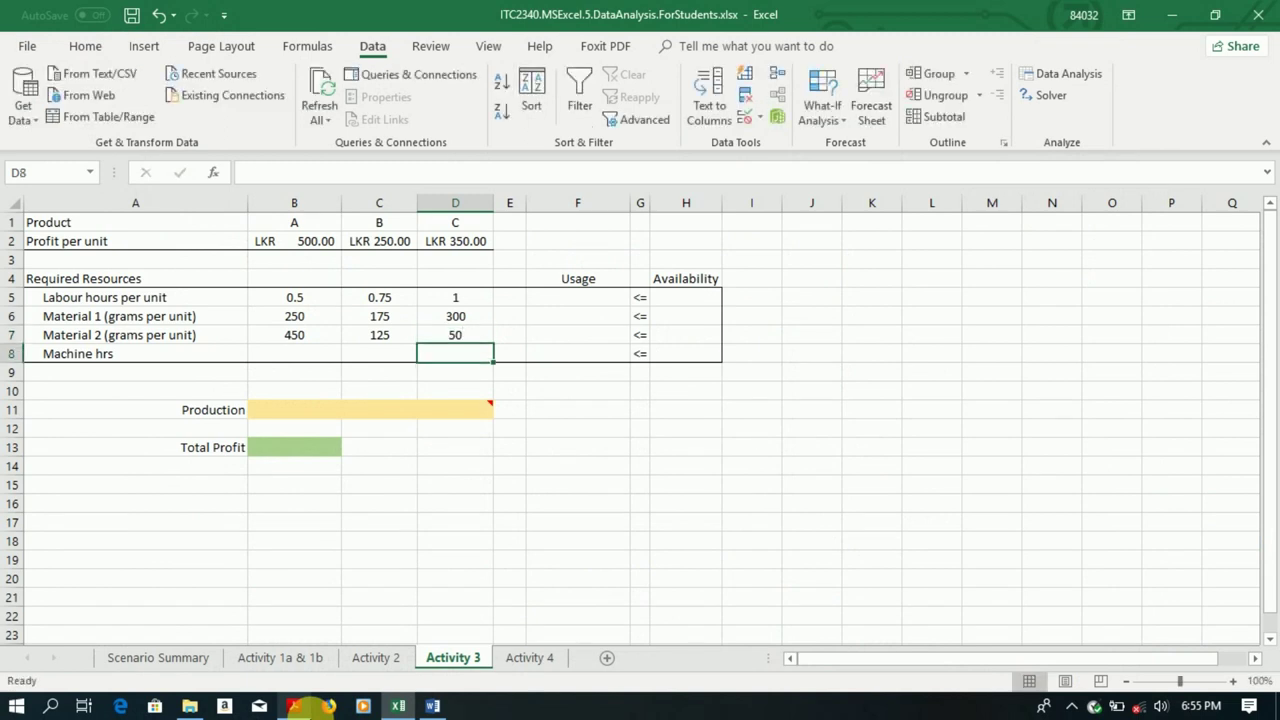
# - Enter machine hours of 125, 250 and 200 for products A–C in B8:D8
pyautogui.click(294, 706)
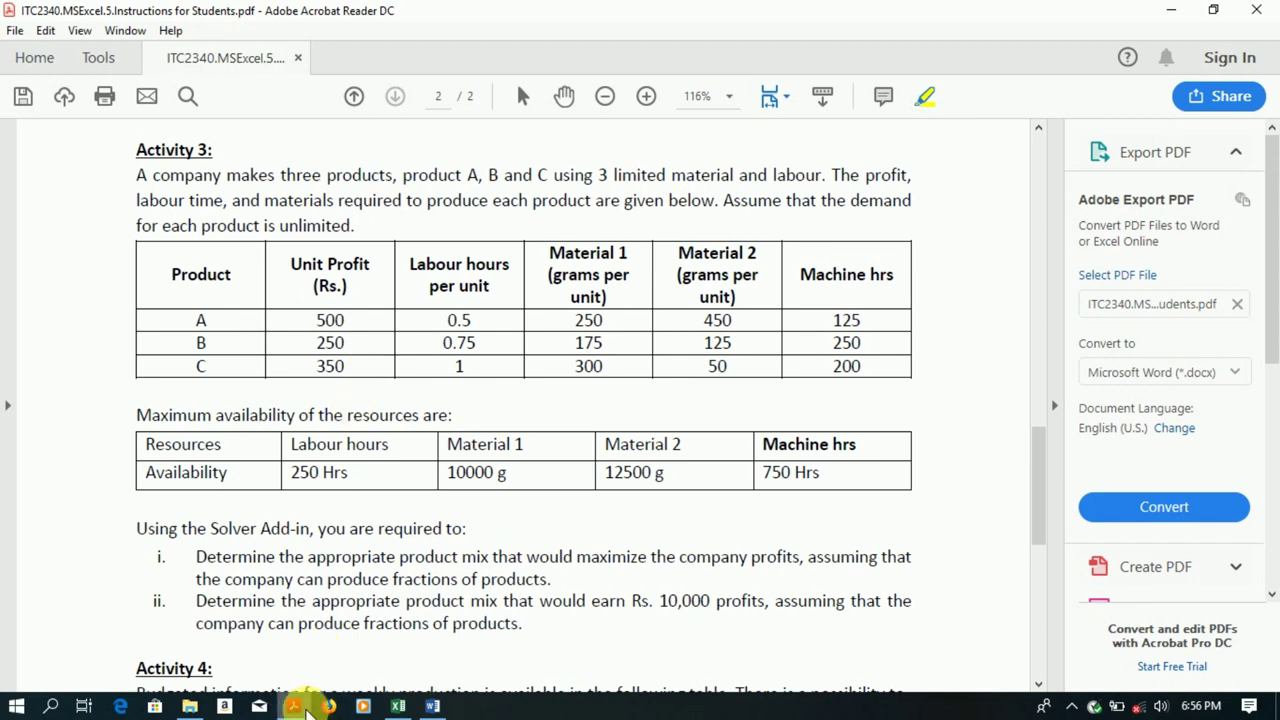
pyautogui.click(296, 706)
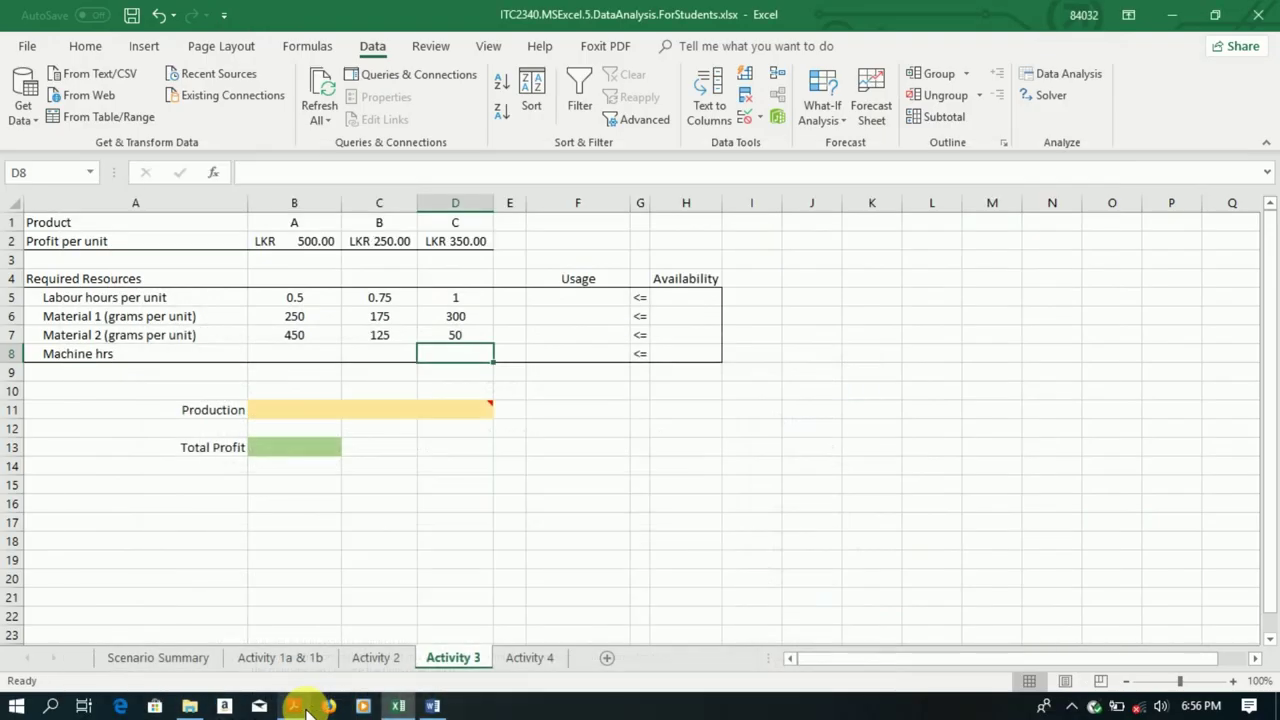
pyautogui.click(337, 362)
pyautogui.press('Return')
pyautogui.press('Right')
pyautogui.press('Up')
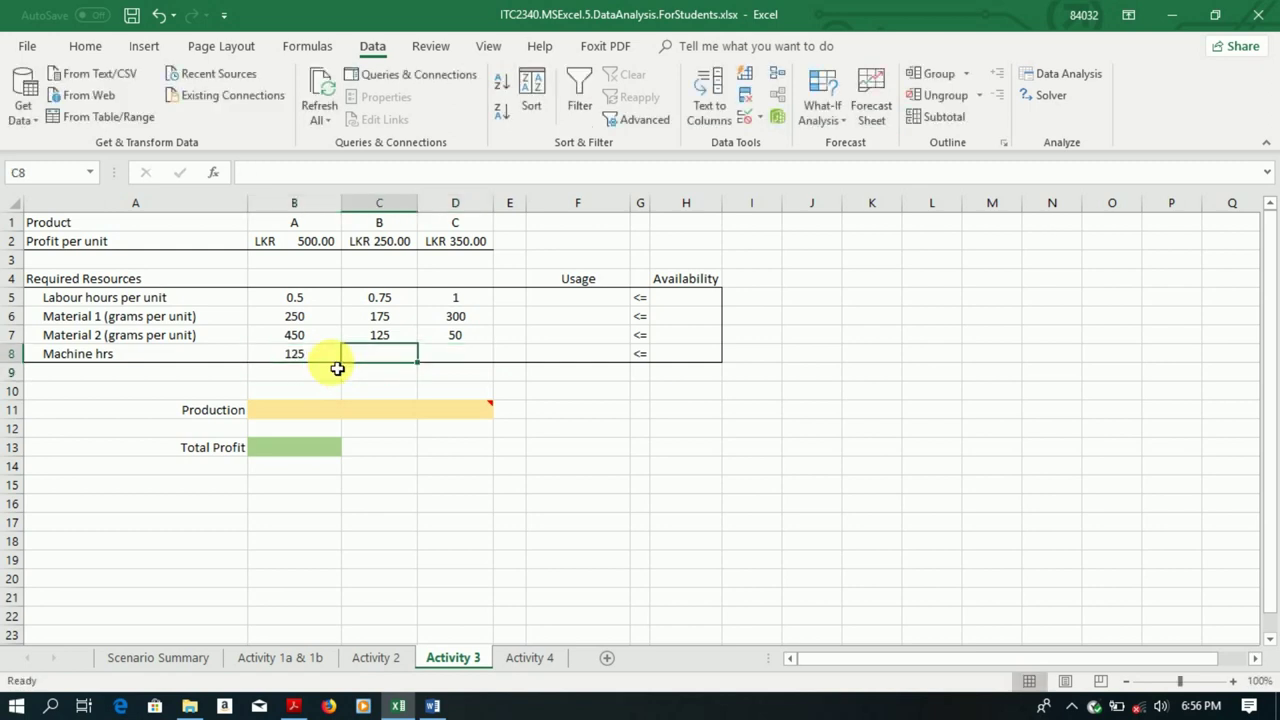
pyautogui.click(296, 706)
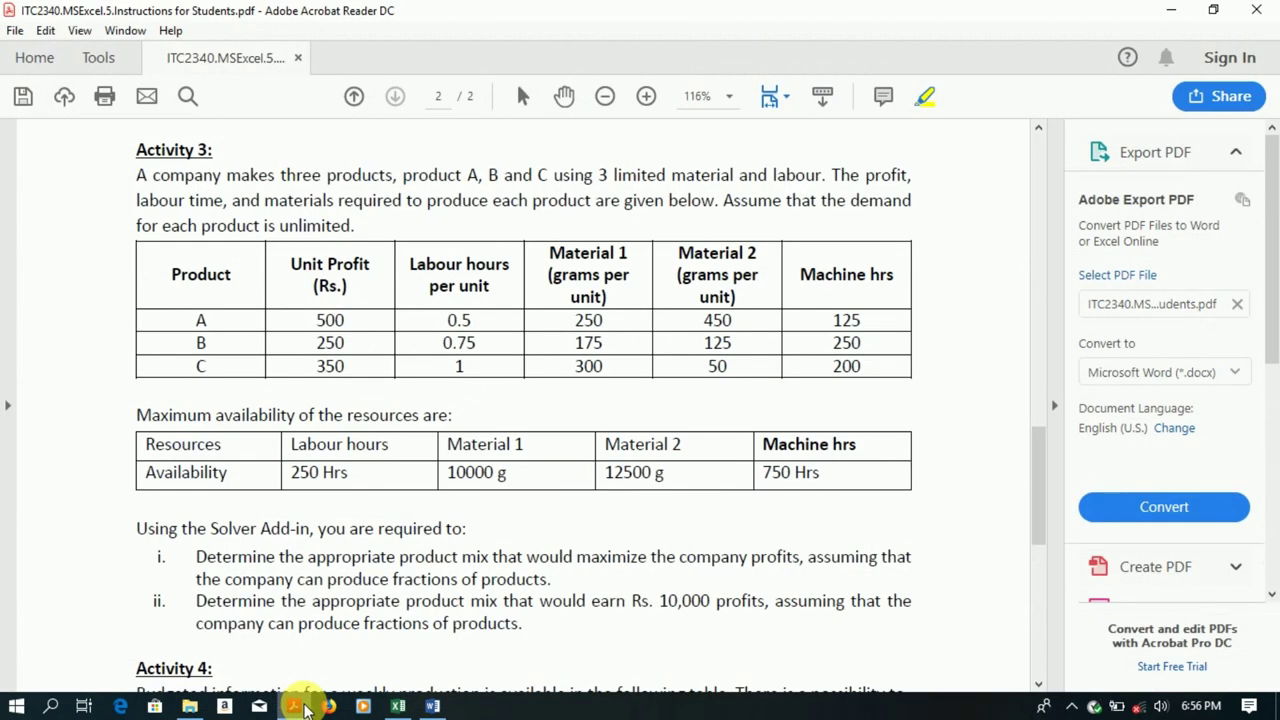
pyautogui.click(398, 706)
pyautogui.write('250')
pyautogui.press('Tab')
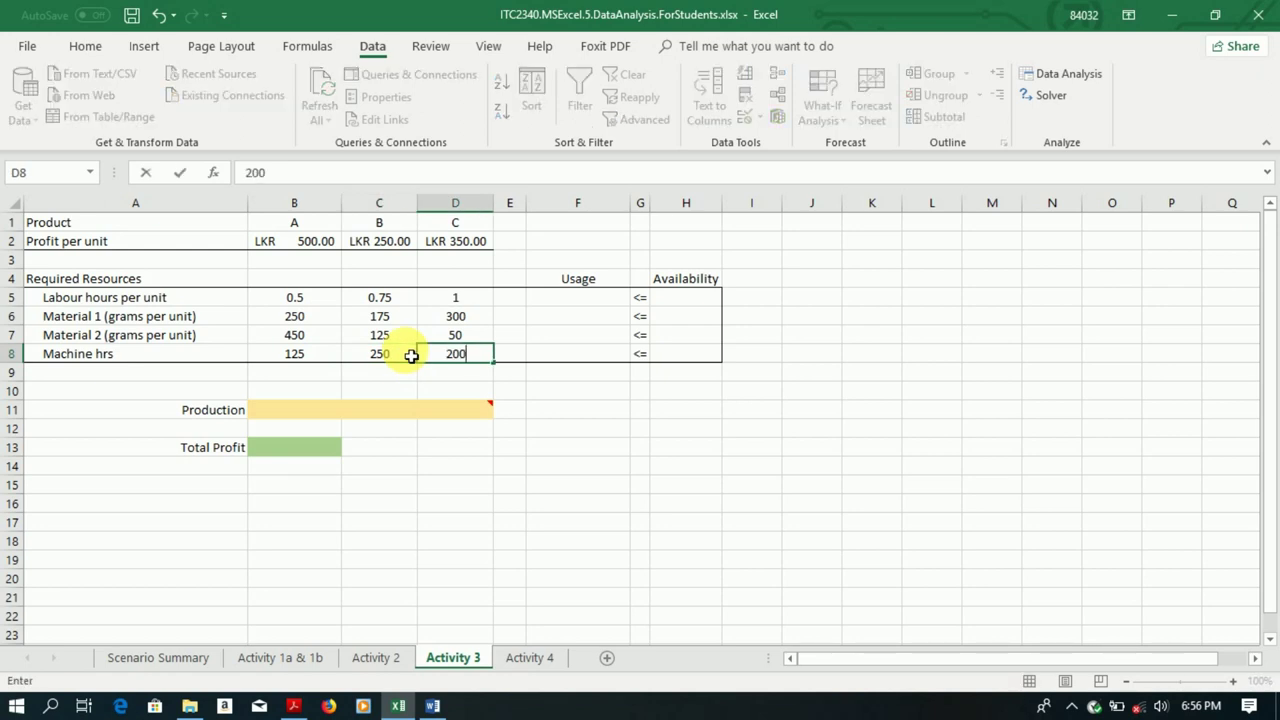
pyautogui.press('Tab')
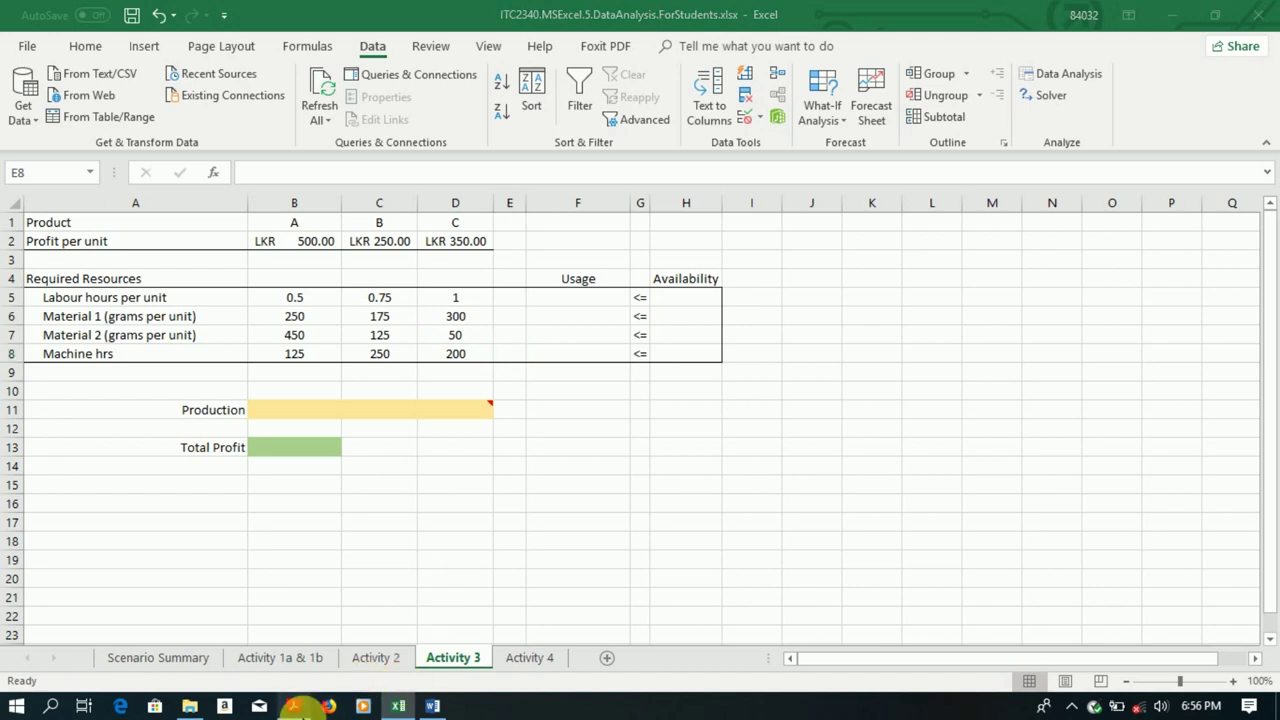
pyautogui.click(290, 706)
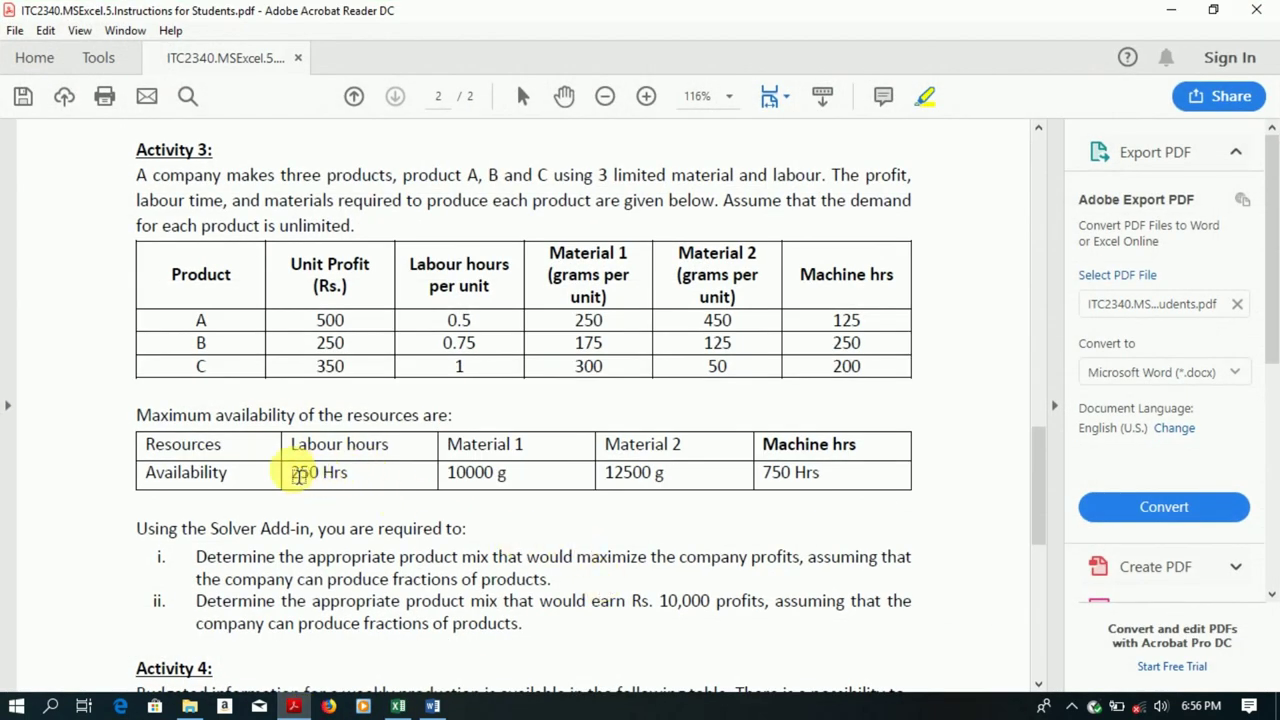
# - Highlight the availability values in the PDF and enter labour-hour availability 250 in H5
pyautogui.moveTo(292, 474); pyautogui.dragTo(780, 474)
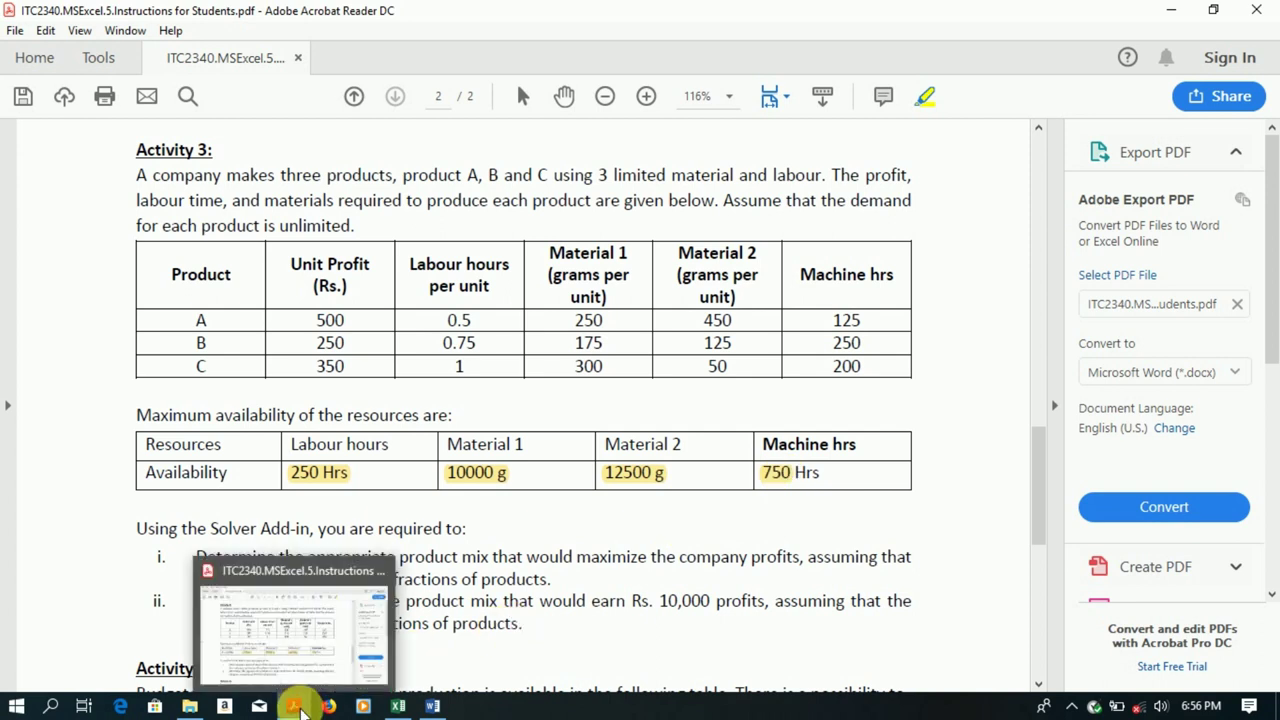
pyautogui.click(296, 706)
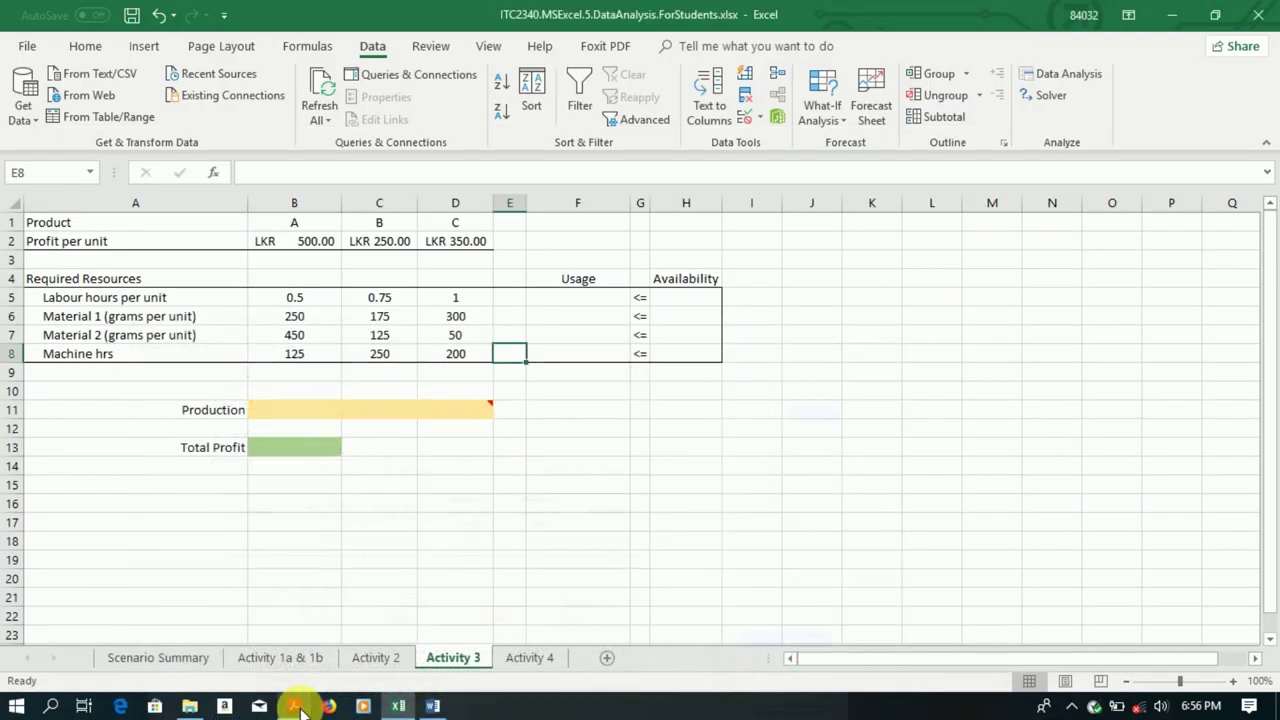
pyautogui.click(689, 303)
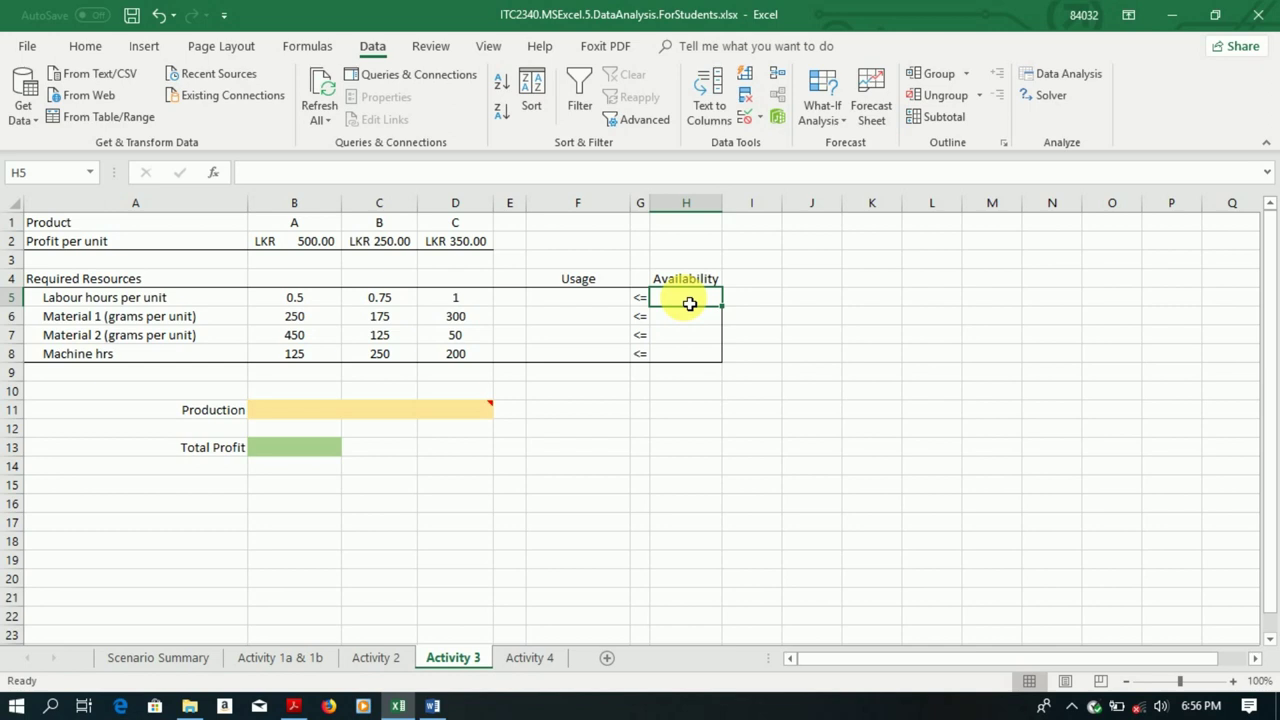
pyautogui.write('250')
pyautogui.press('Return')
pyautogui.write('1000')
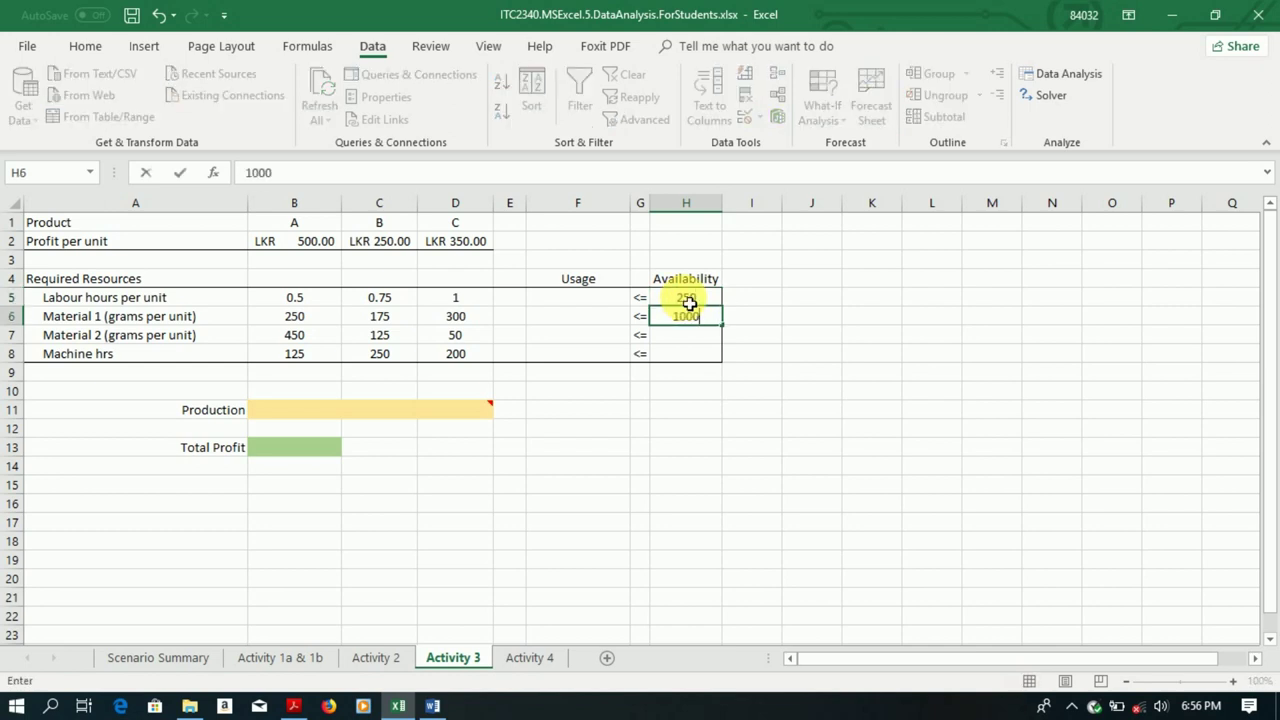
pyautogui.press('Return')
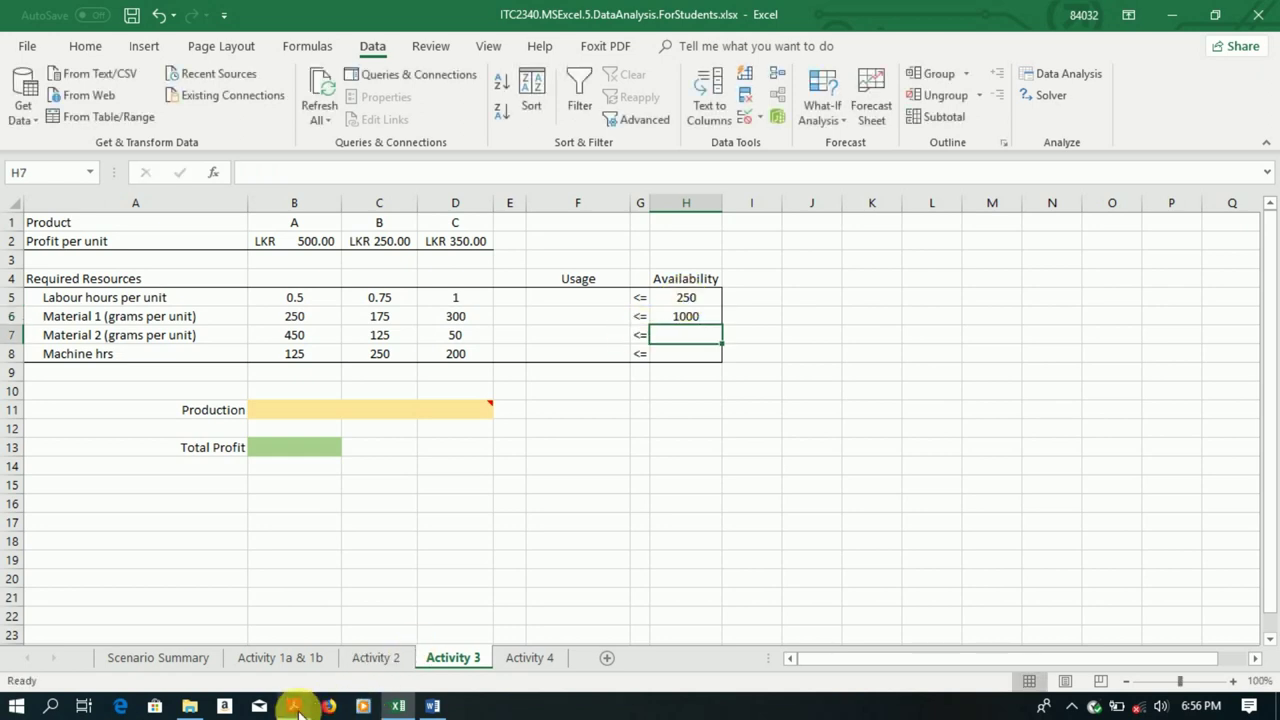
pyautogui.click(294, 706)
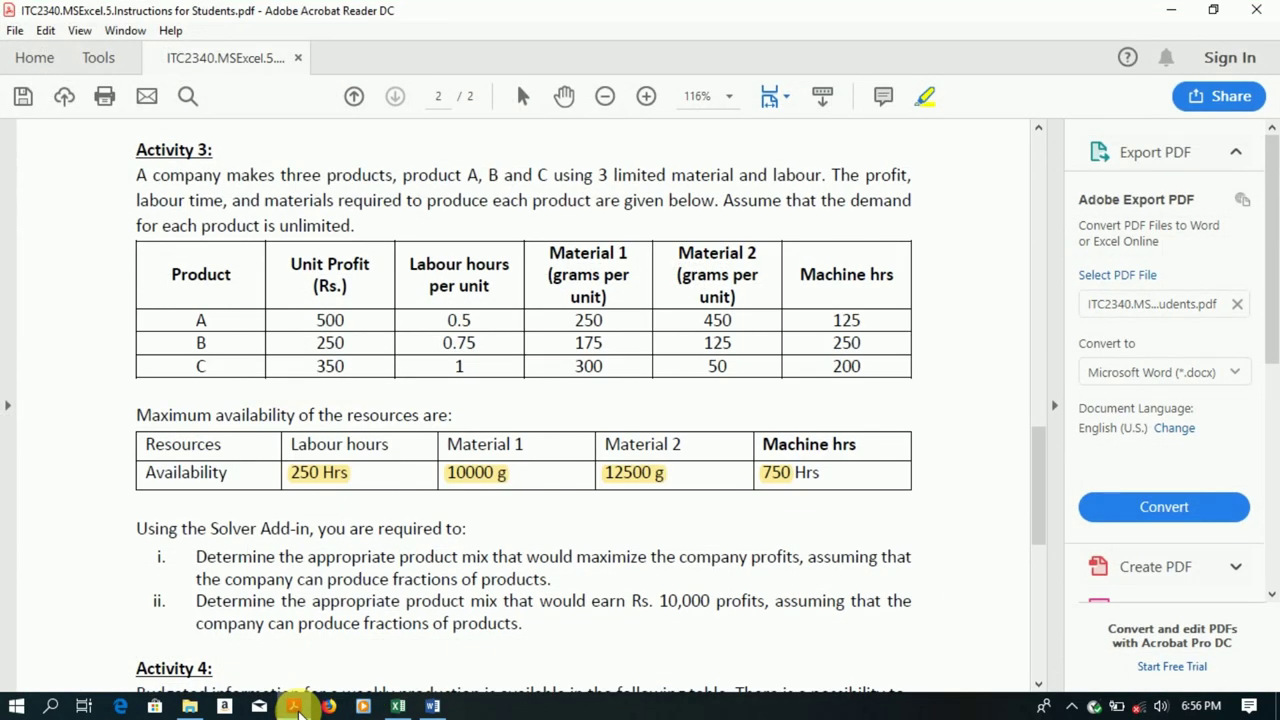
pyautogui.click(294, 706)
# - Enter availabilities of 10000, 12500 and 750 for Material 1, Material 2 and machine hours
pyautogui.click(694, 321)
pyautogui.write('10000')
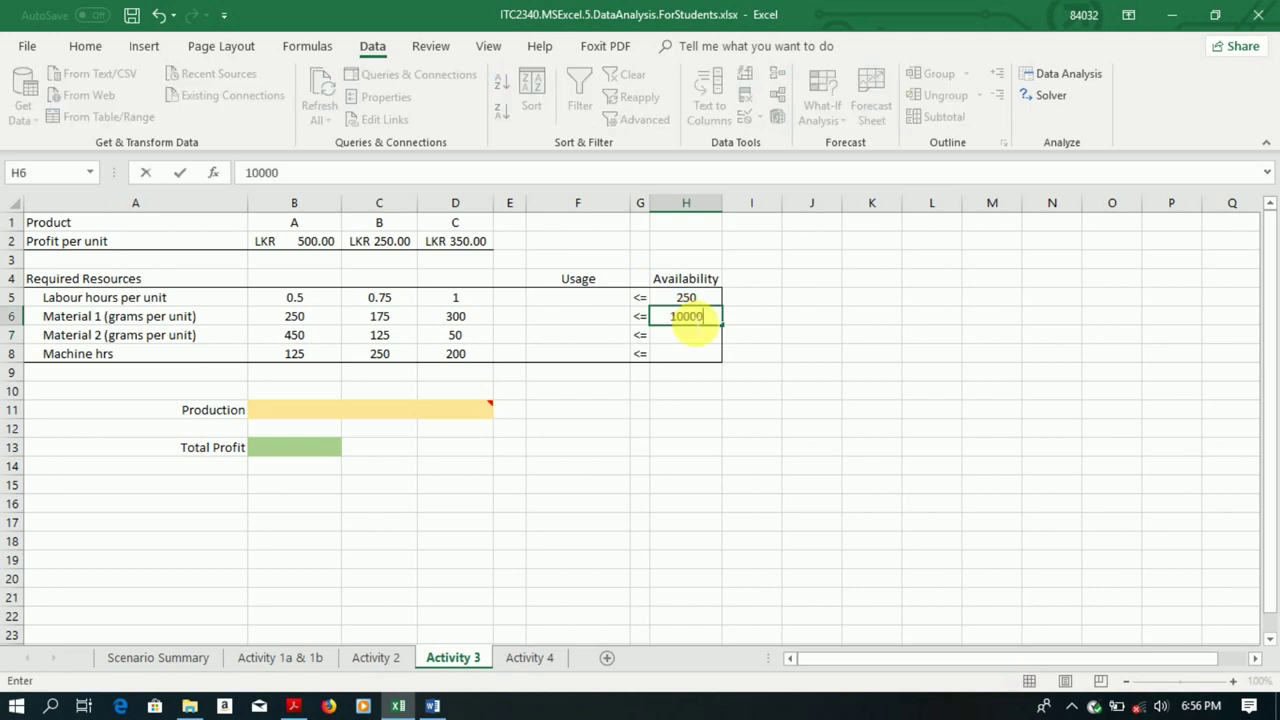
pyautogui.press('Return')
pyautogui.write('00')
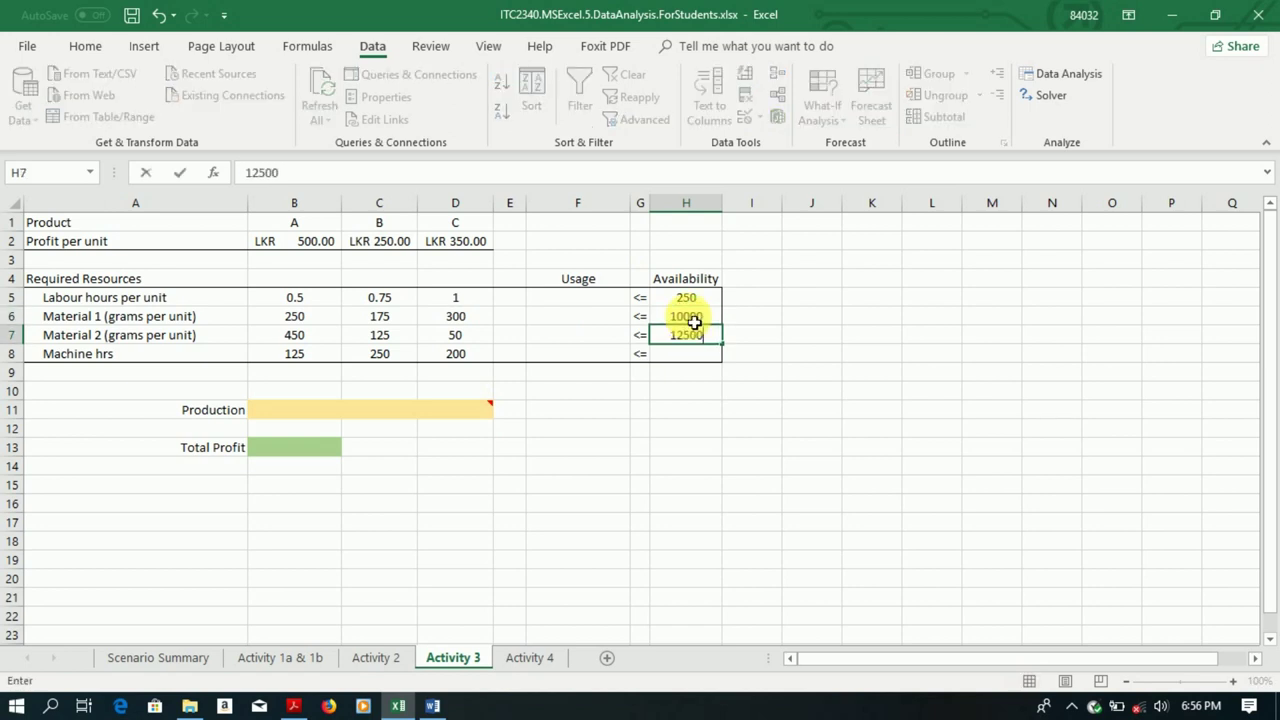
pyautogui.press('Return')
pyautogui.click(293, 706)
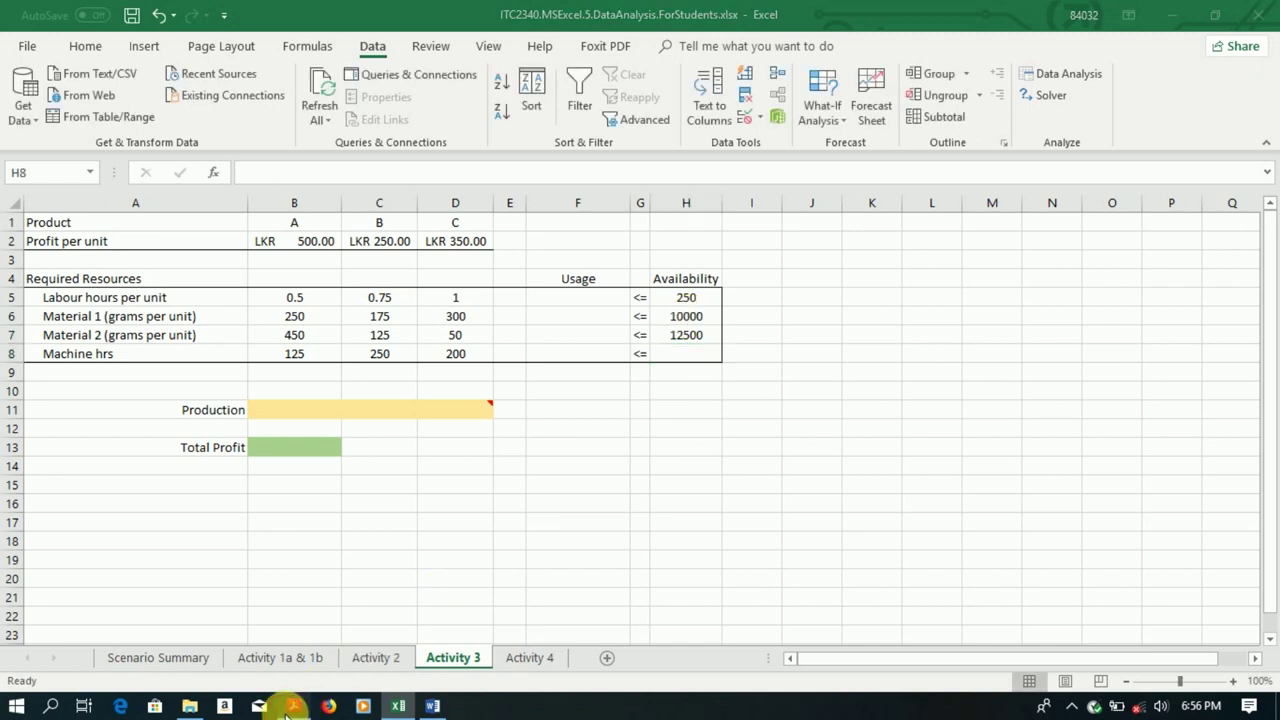
pyautogui.click(291, 706)
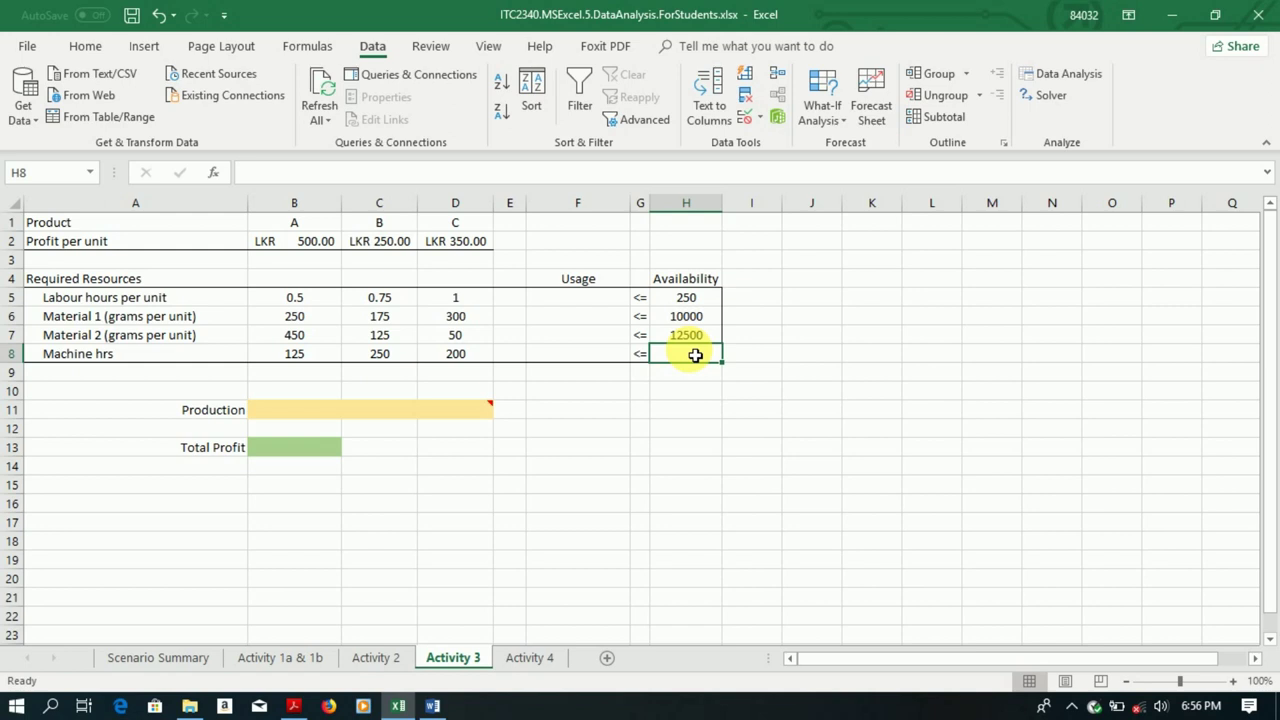
pyautogui.write('750')
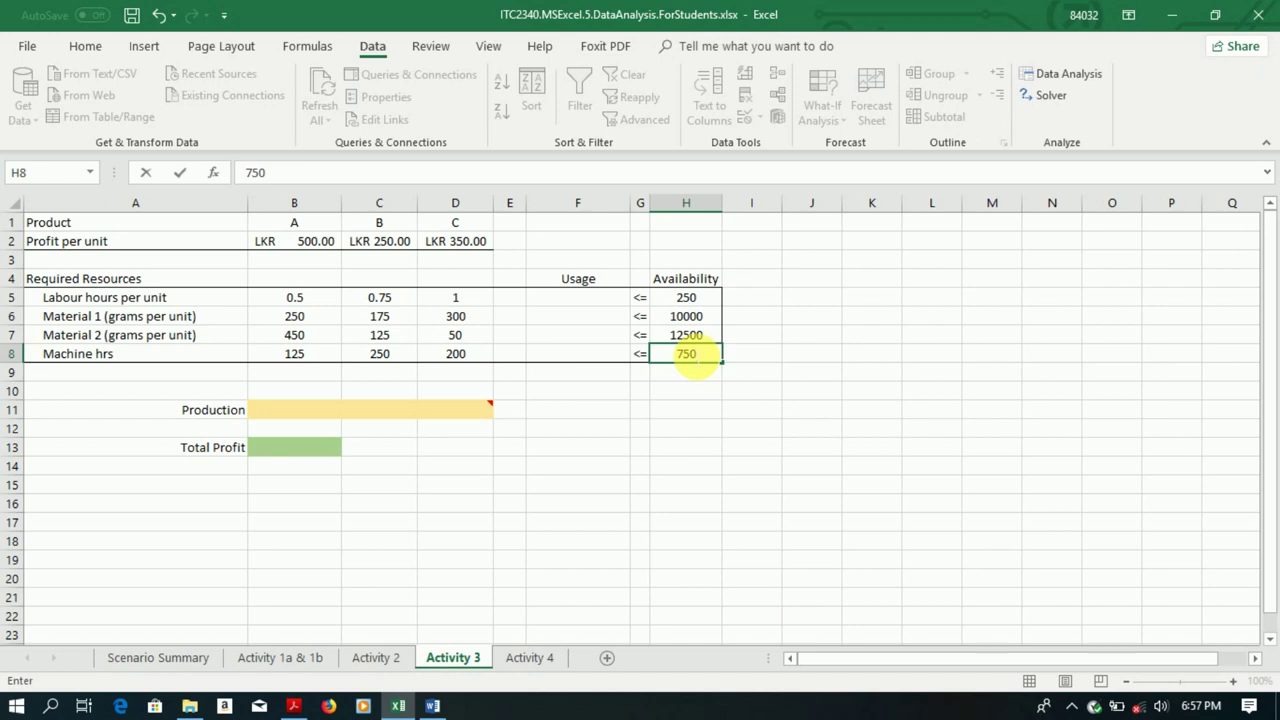
pyautogui.press('Return')
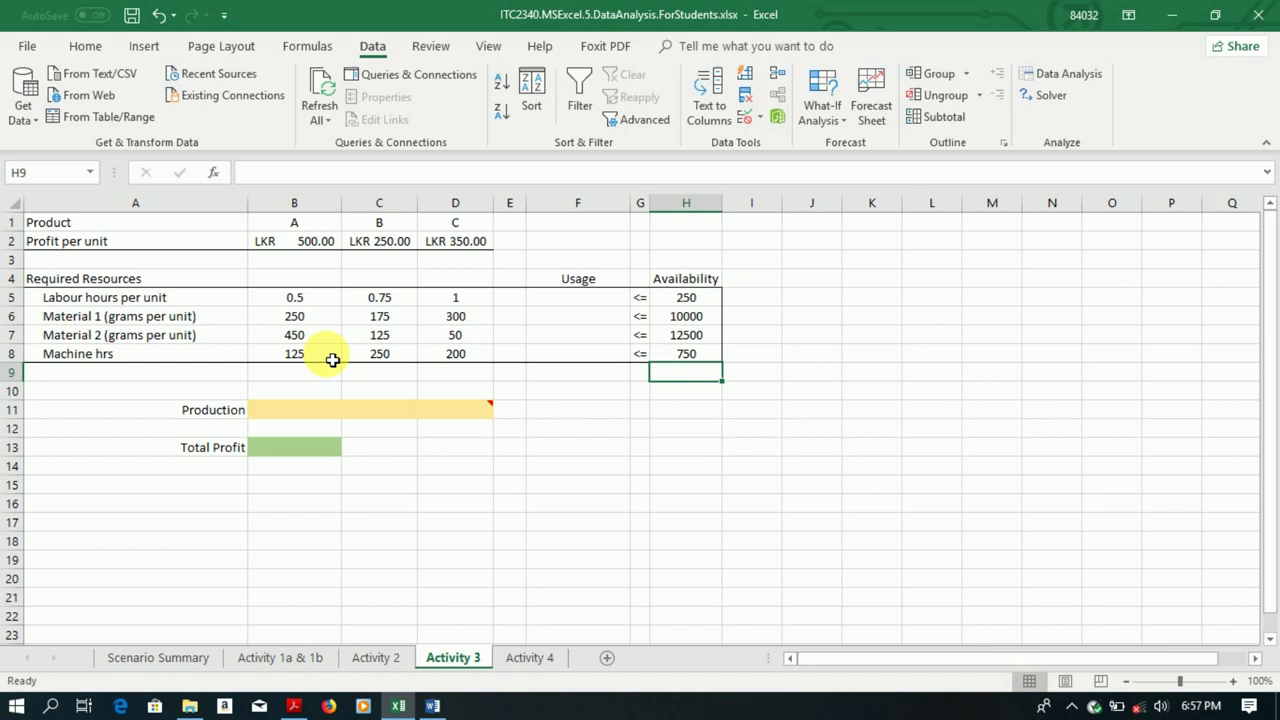
pyautogui.click(332, 360)
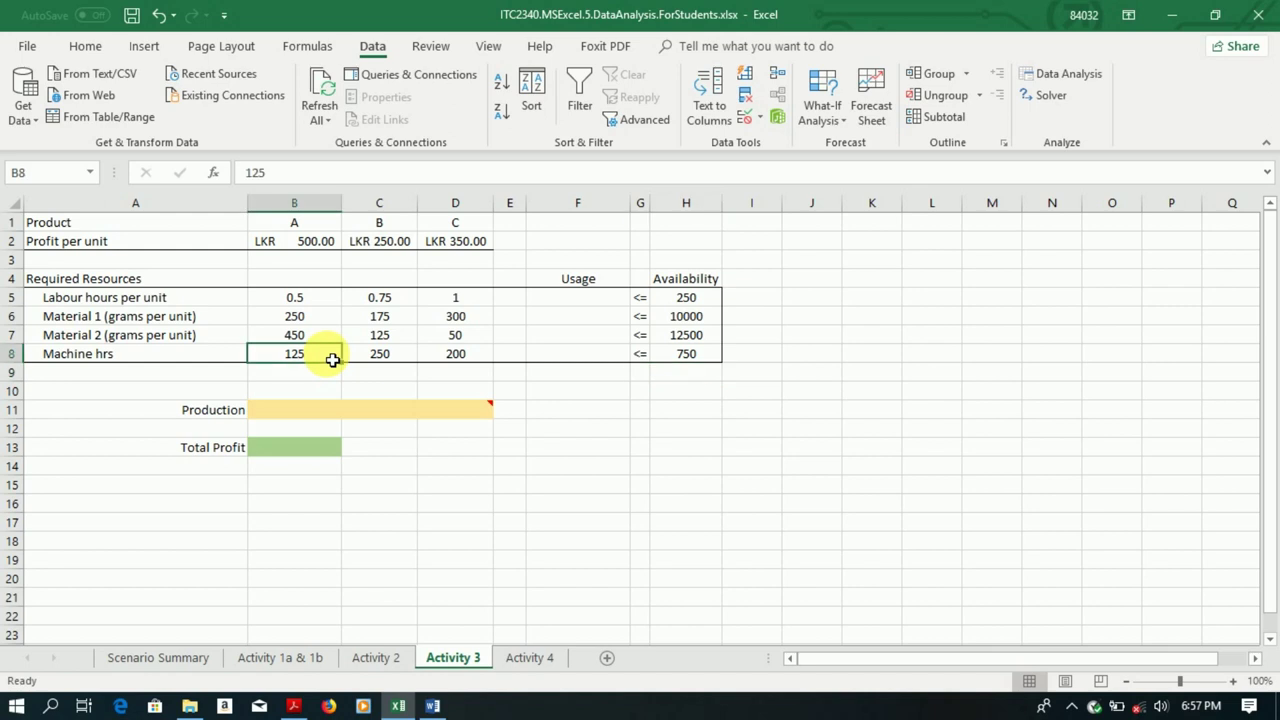
# - Enter a SUM of machine hours B8:D8 in the machine-hours Usage cell
pyautogui.click(580, 356)
pyautogui.write('=')
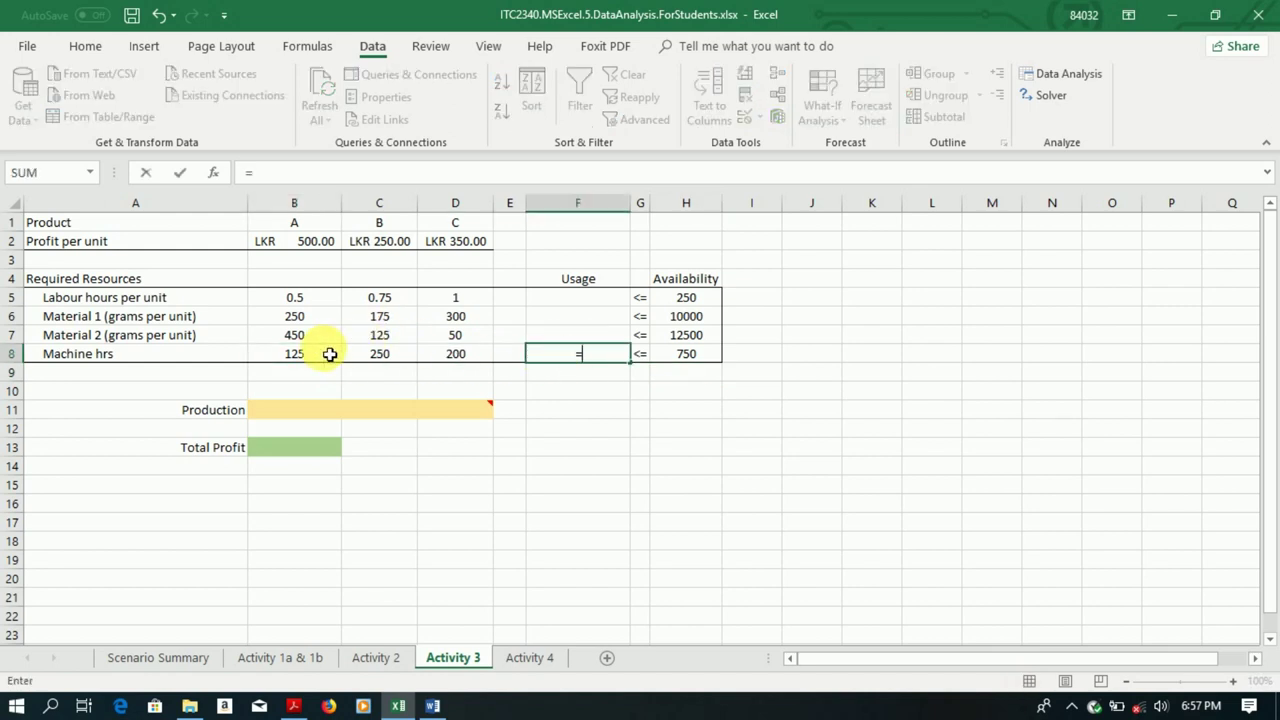
pyautogui.write('sum')
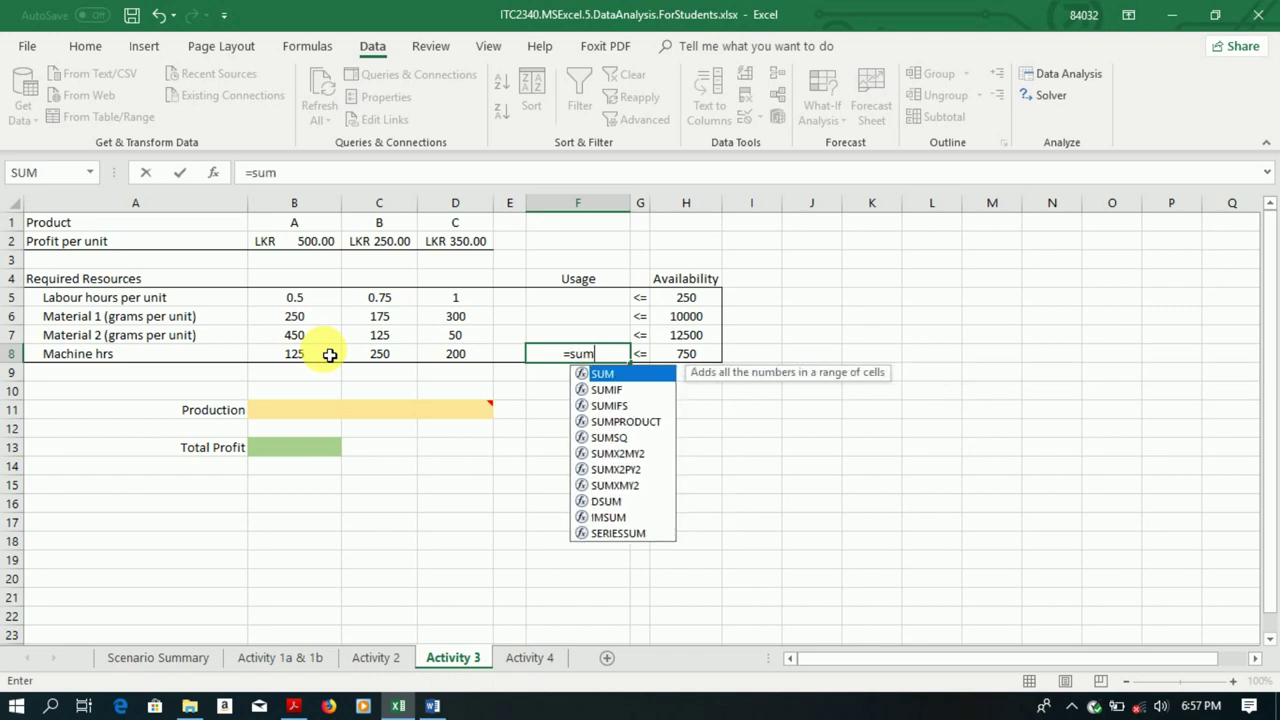
pyautogui.doubleClick(640, 377)
pyautogui.moveTo(320, 358); pyautogui.dragTo(490, 372)
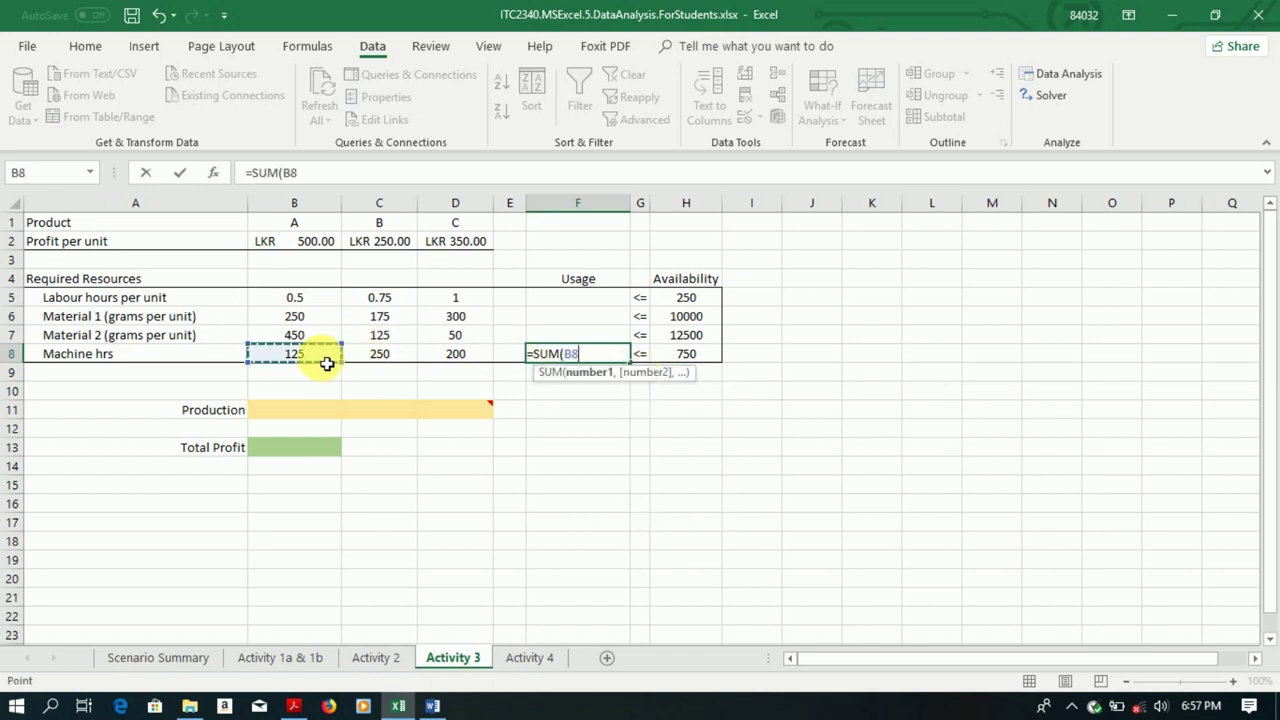
pyautogui.press('Return')
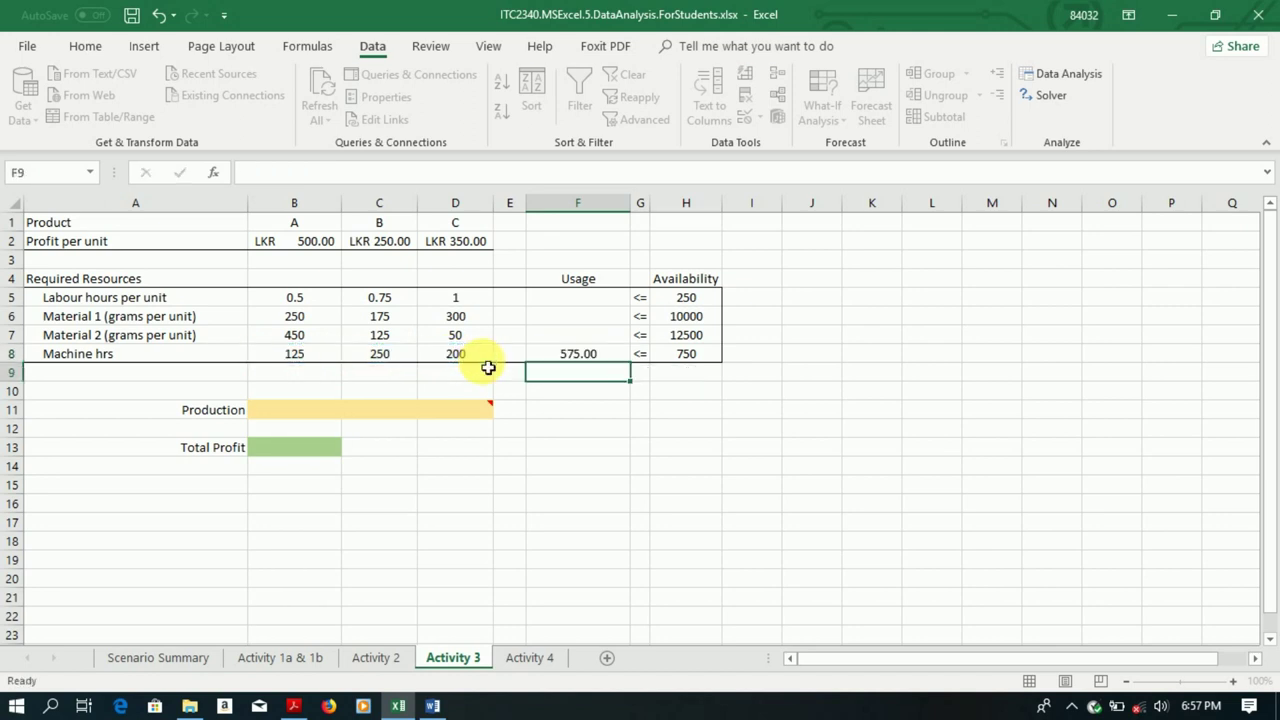
# - Enter =SUMPRODUCT(B5:D5,B11:D11) in F5 for labour-hour usage
pyautogui.click(614, 300)
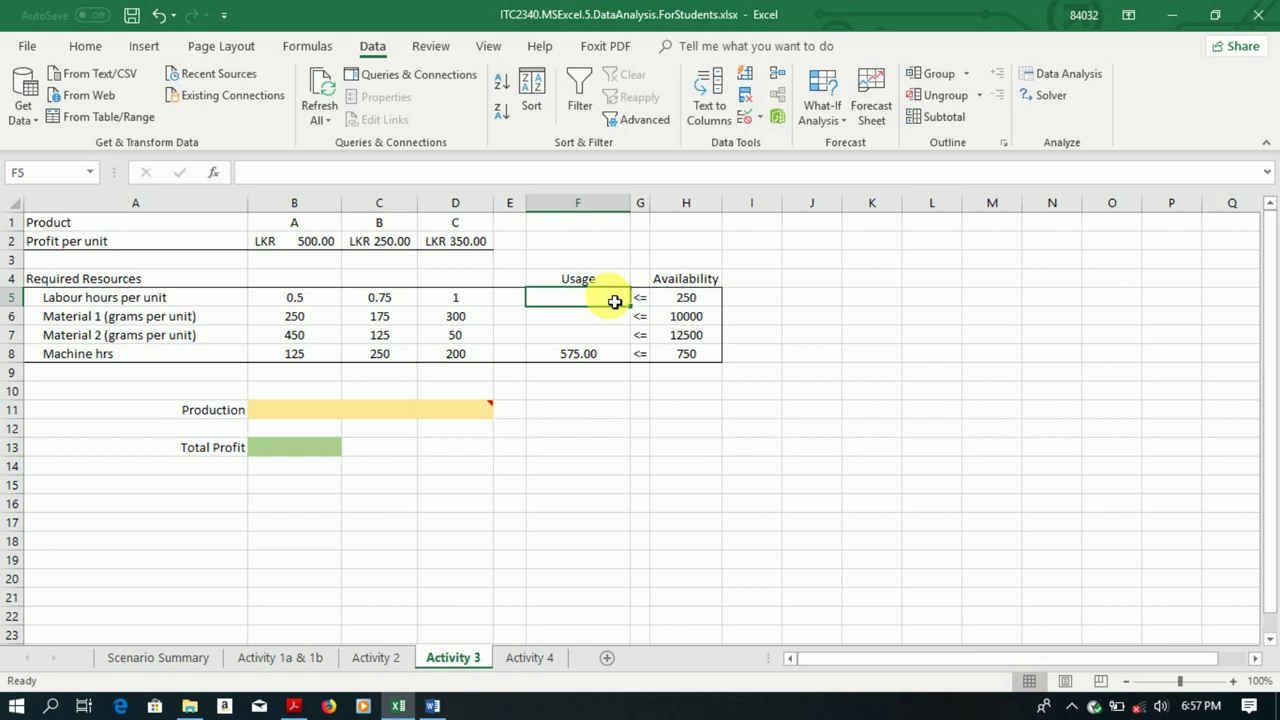
pyautogui.write('=s')
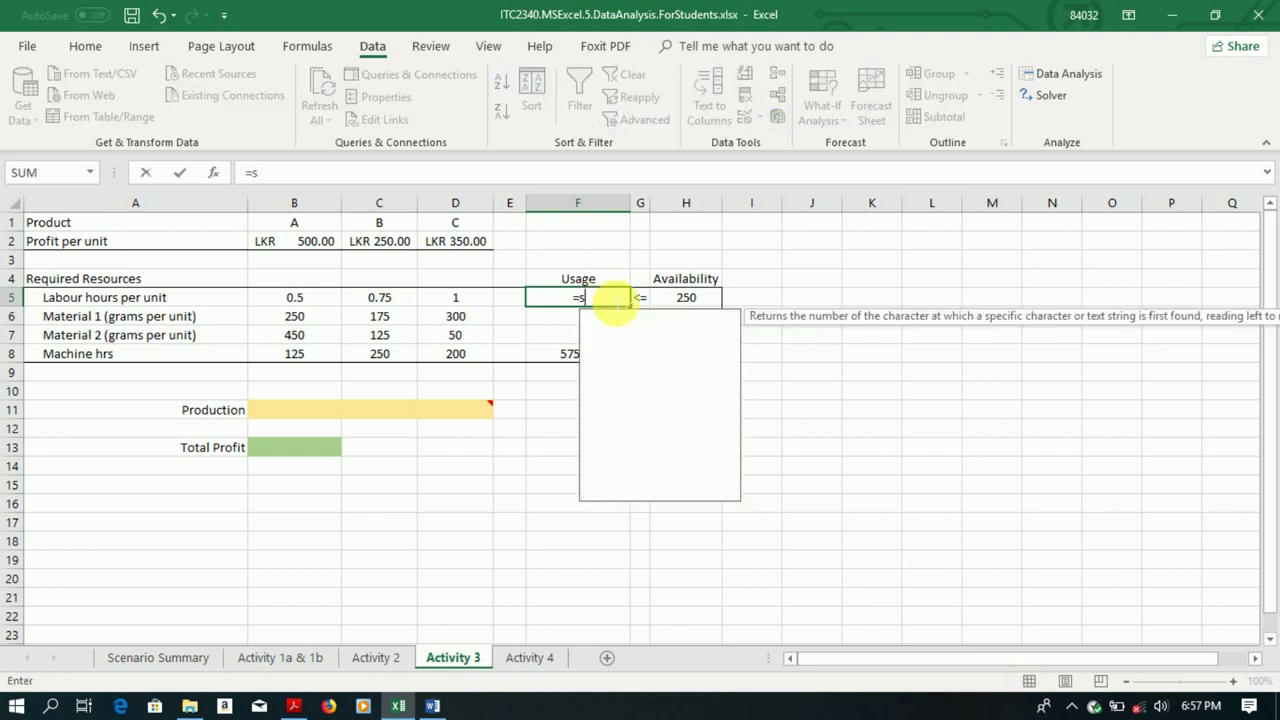
pyautogui.write('um')
pyautogui.doubleClick(624, 365)
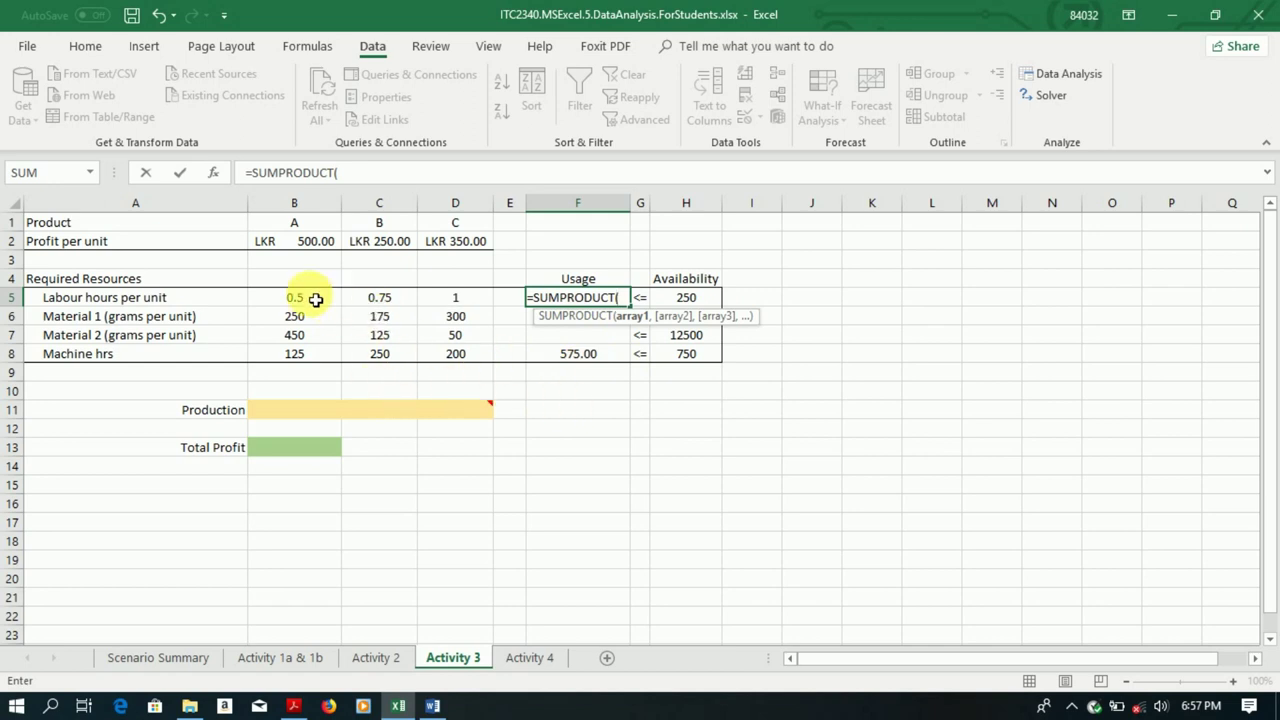
pyautogui.moveTo(315, 301); pyautogui.dragTo(465, 306)
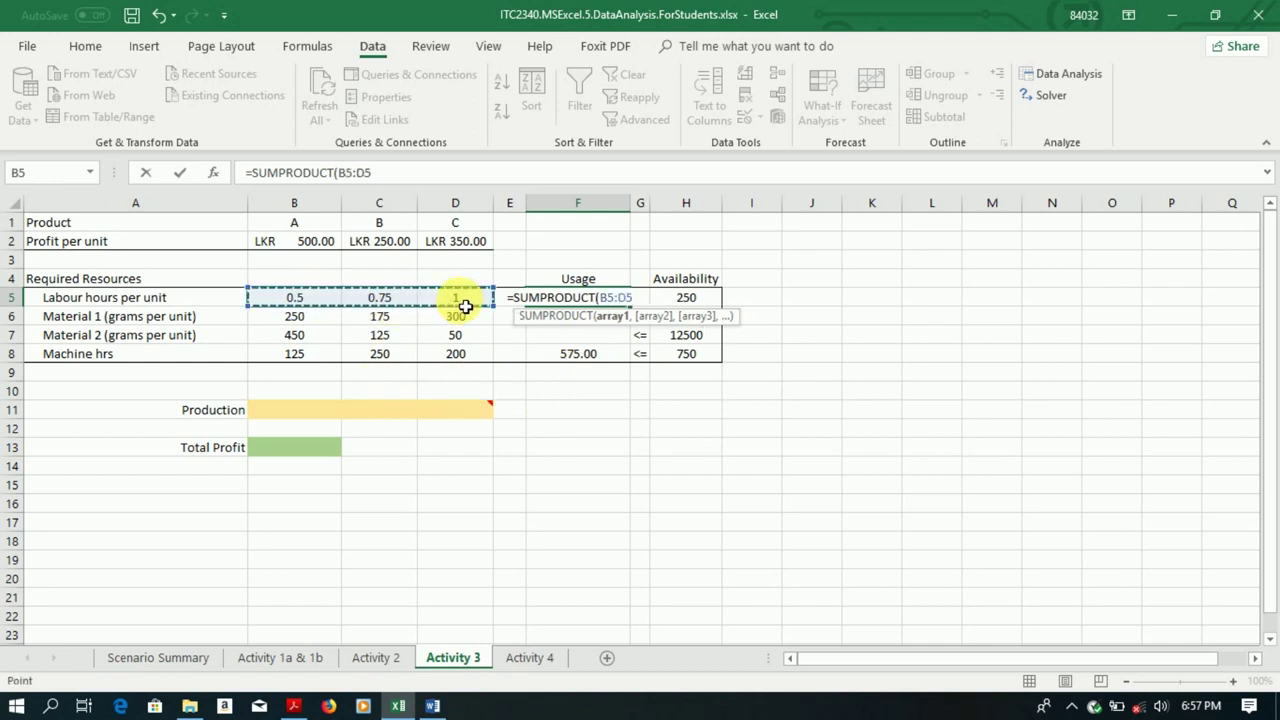
pyautogui.write(',')
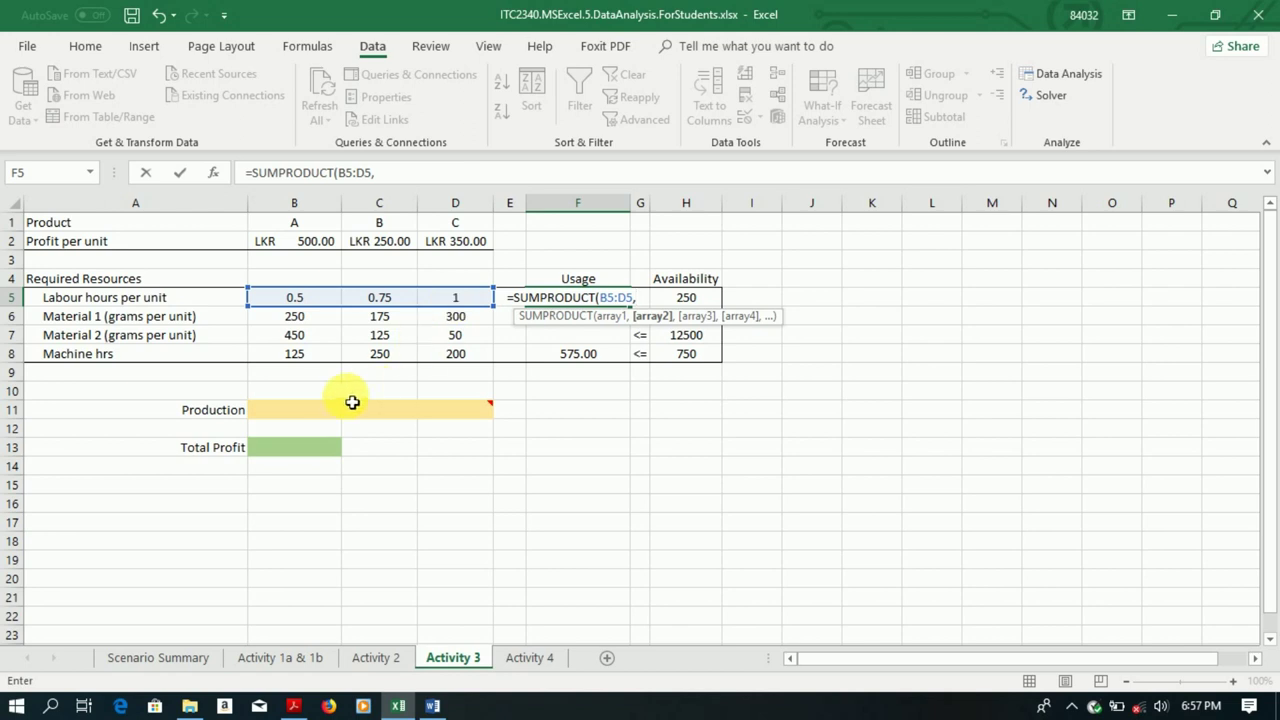
pyautogui.moveTo(332, 416); pyautogui.dragTo(443, 414)
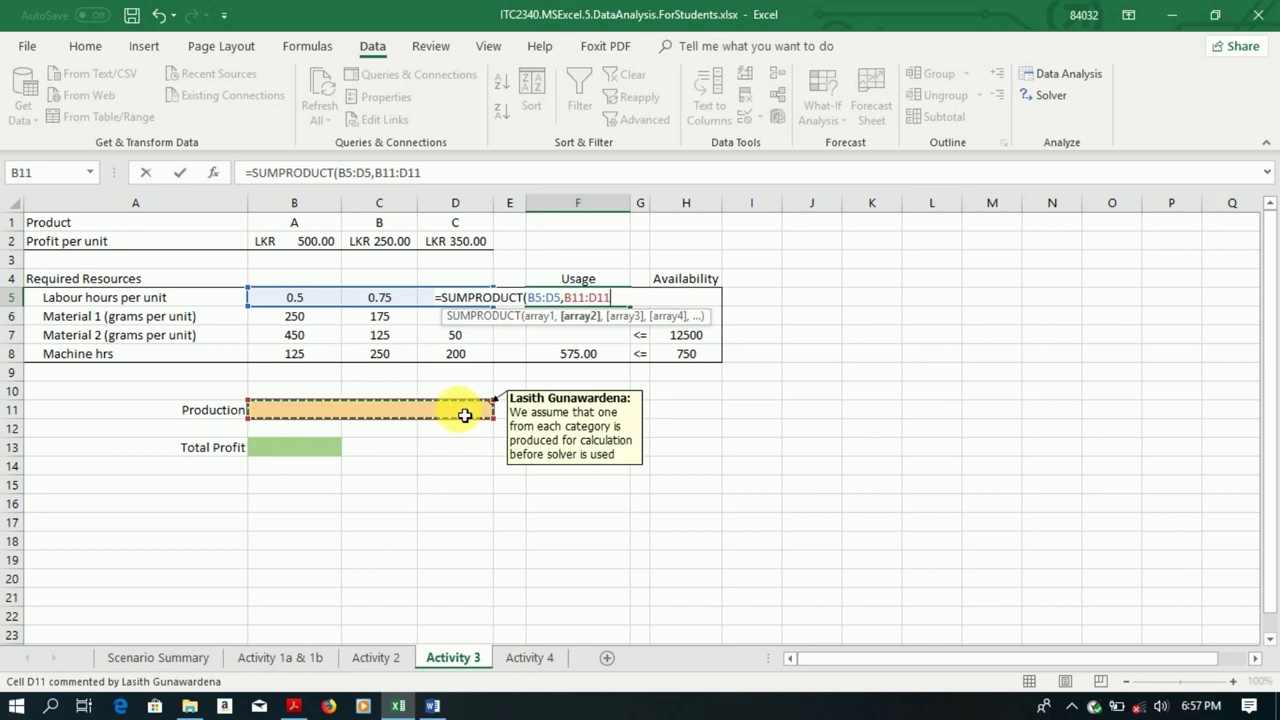
pyautogui.press('Return')
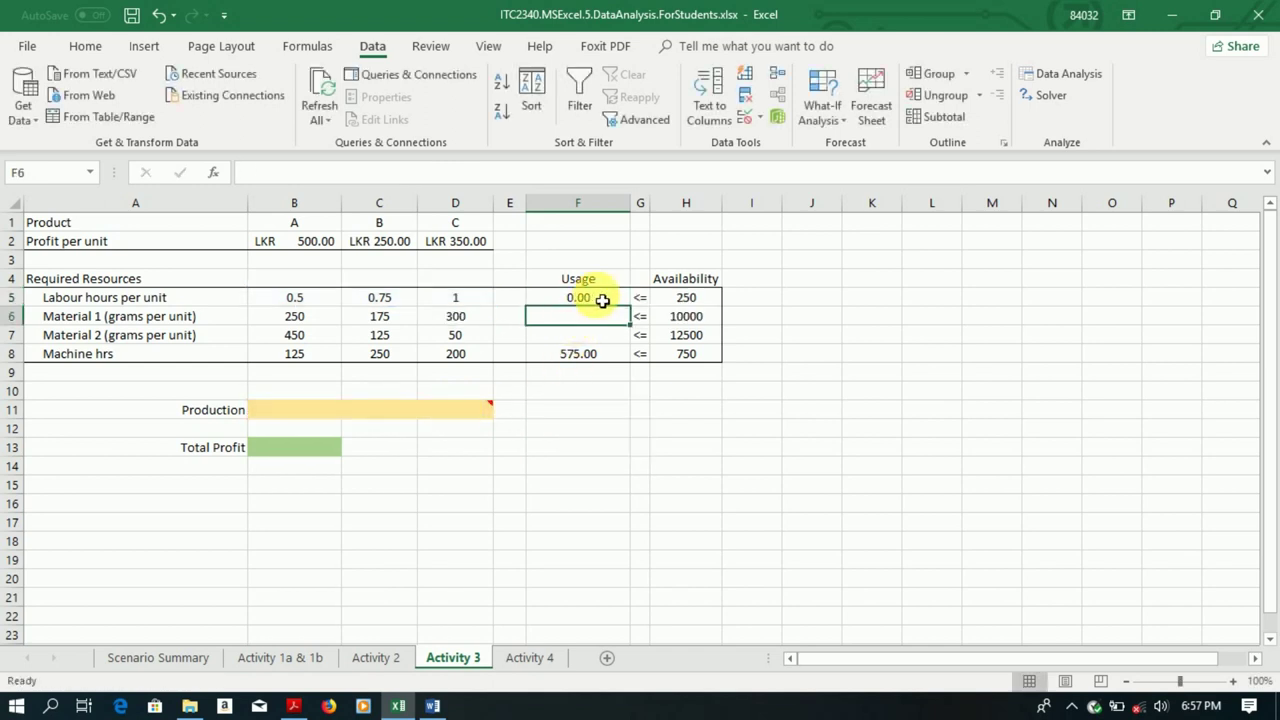
# - Make B11:D11 absolute ($B$11:$D$11) in the F5 formula and fill it down to F6:F7
pyautogui.click(602, 300)
pyautogui.moveTo(638, 314); pyautogui.dragTo(627, 308)
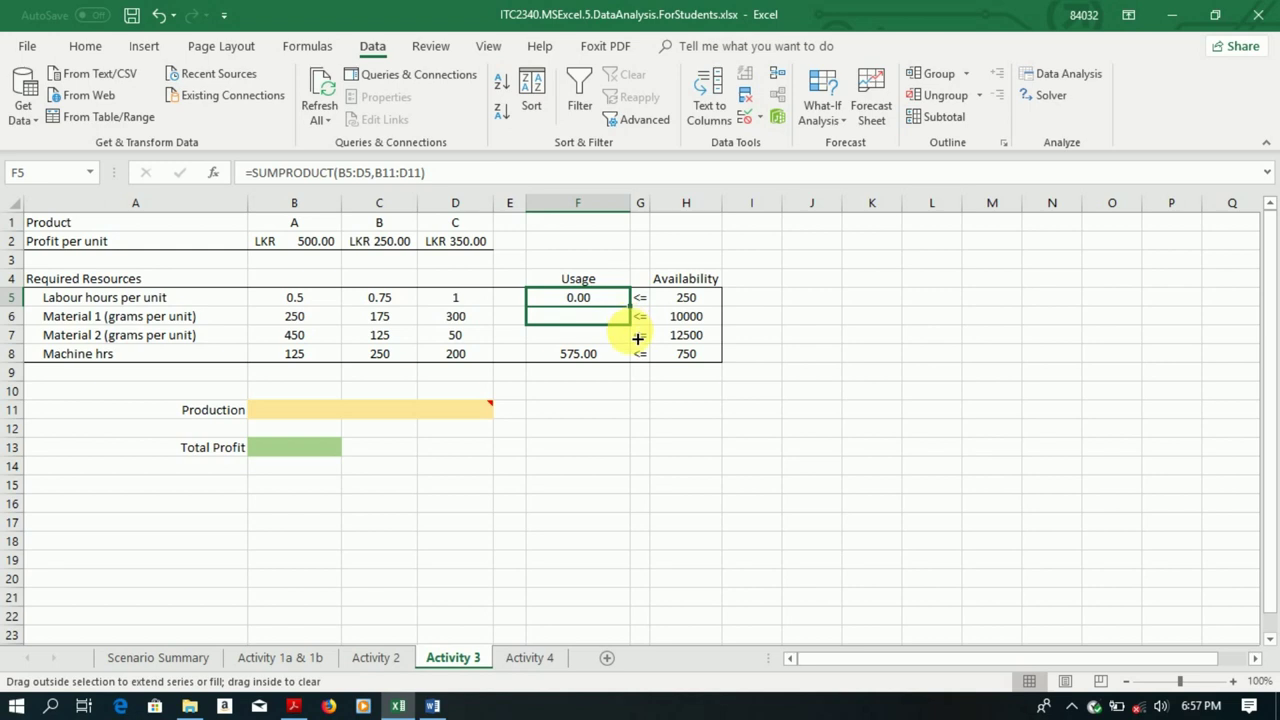
pyautogui.doubleClick(619, 305)
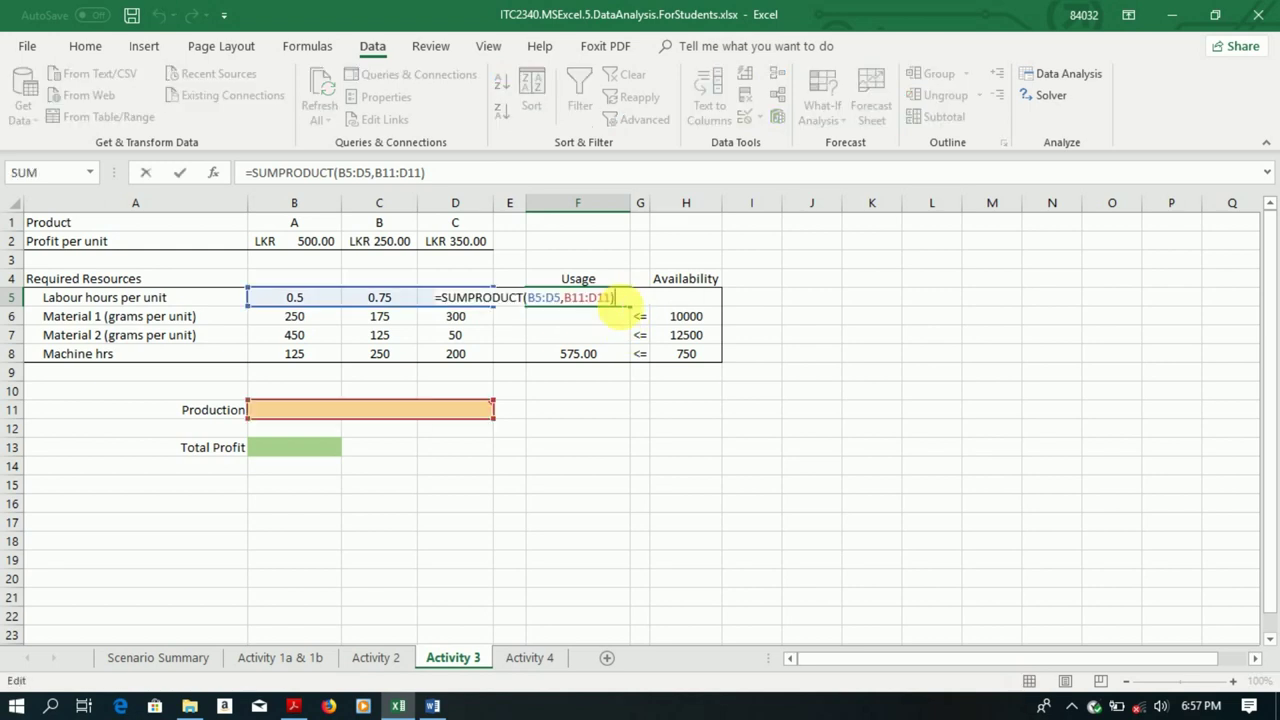
pyautogui.click(579, 298)
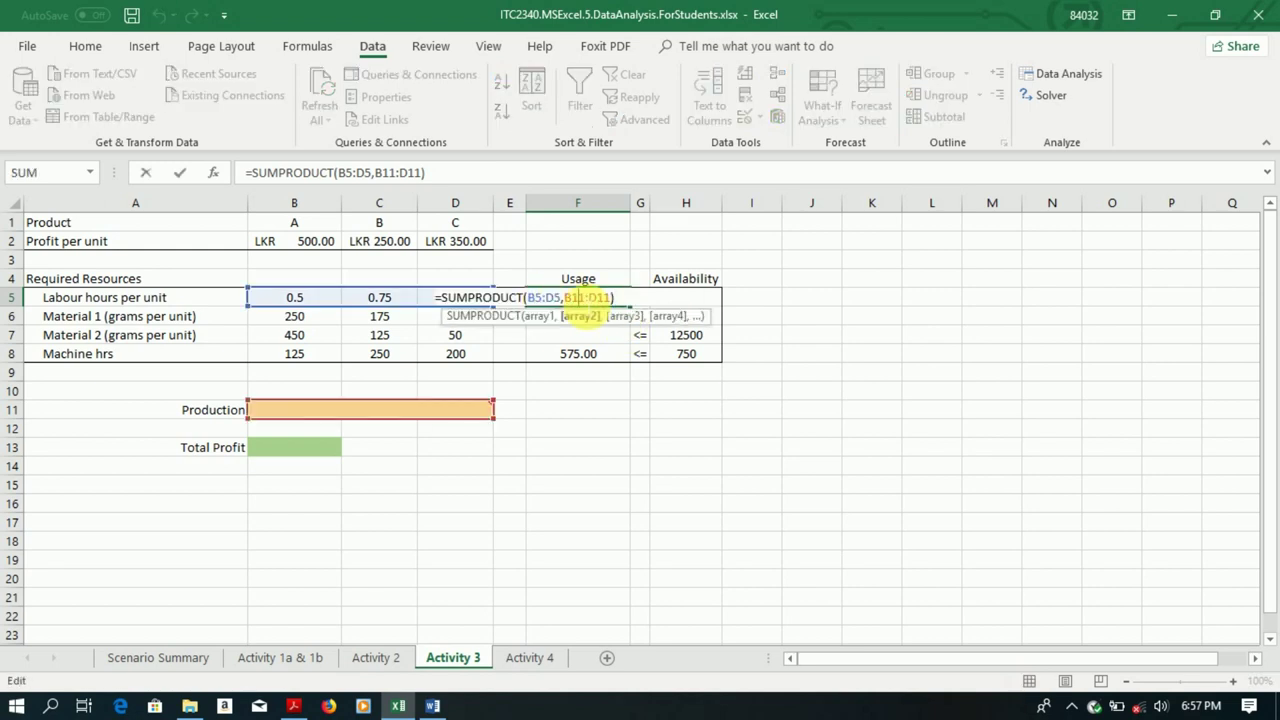
pyautogui.press('F4')
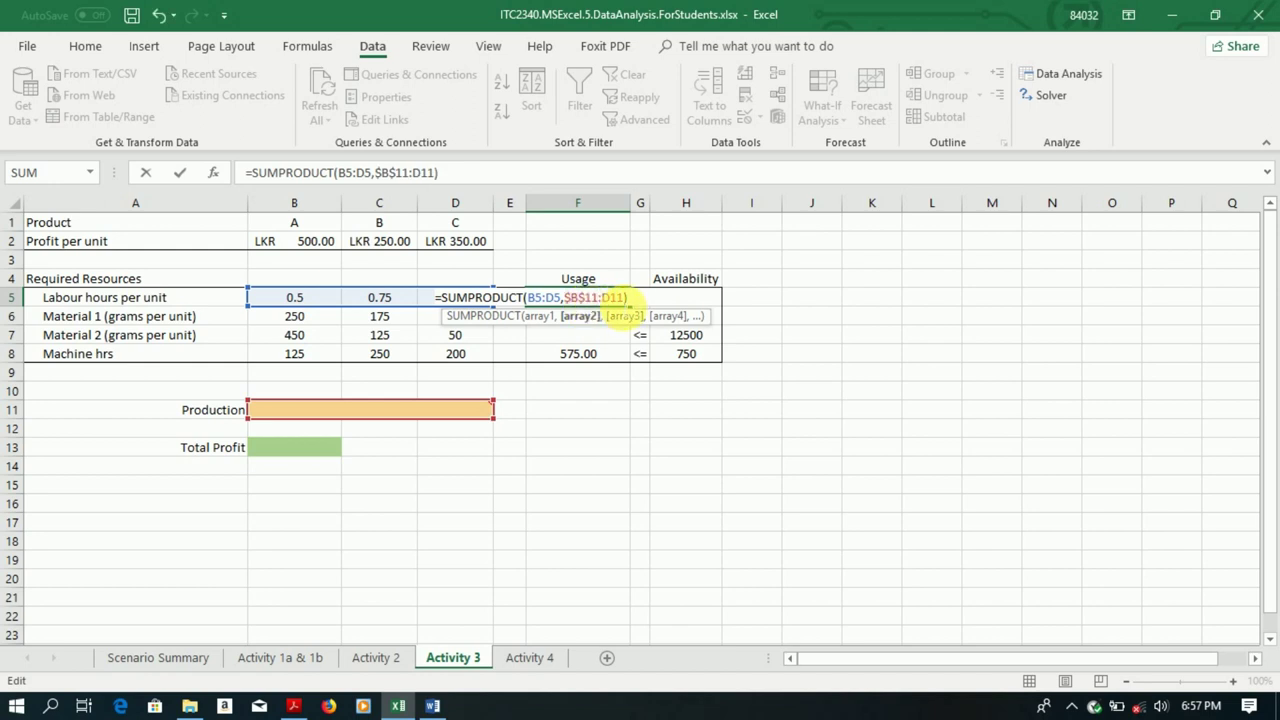
pyautogui.press('Return')
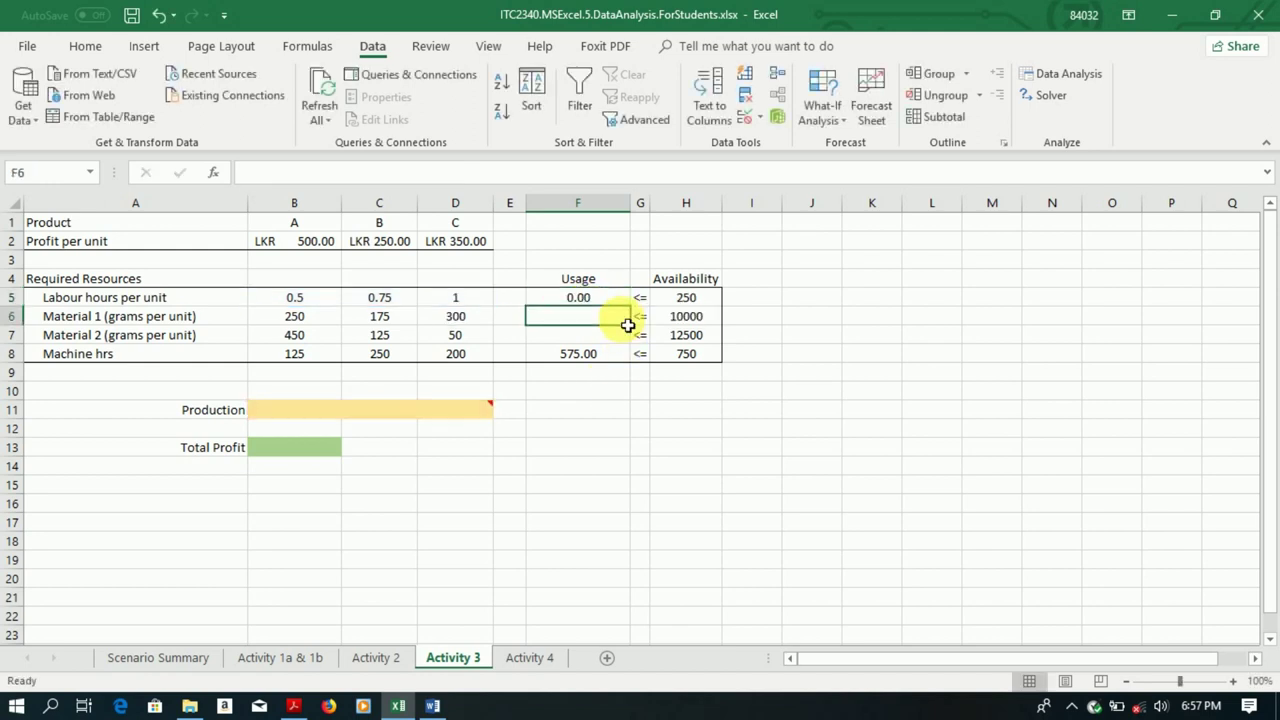
pyautogui.click(624, 304)
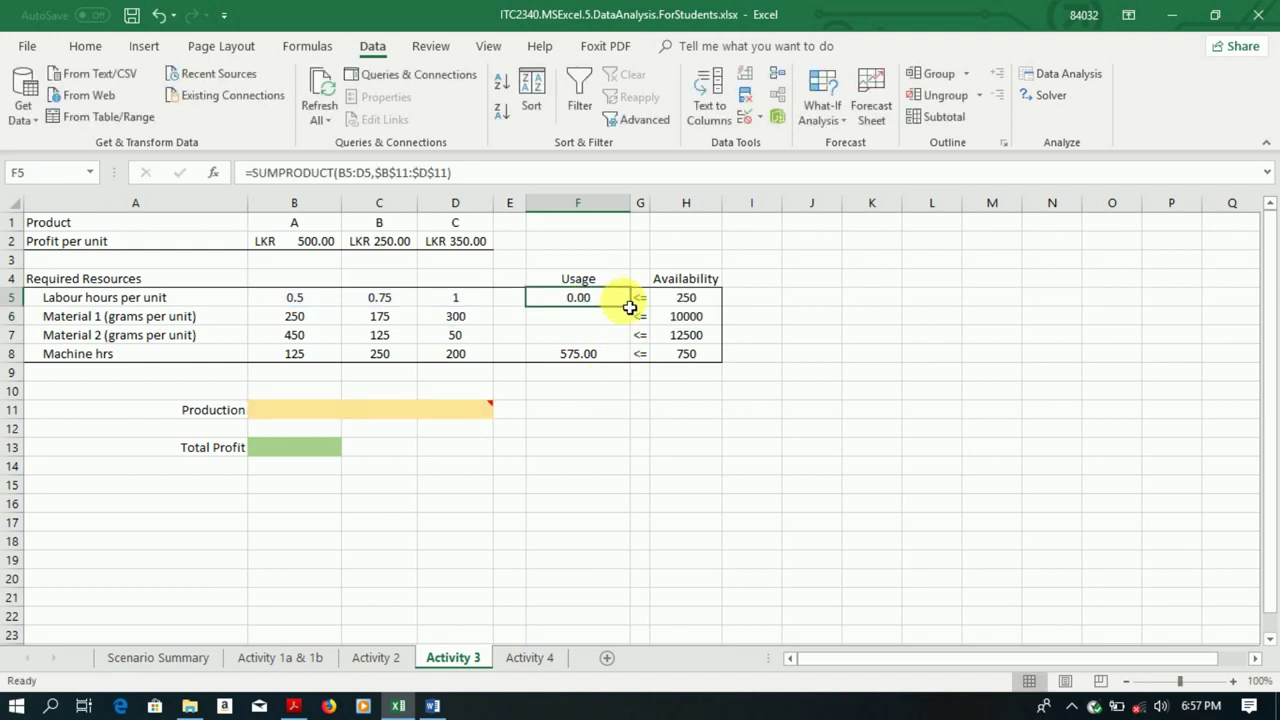
pyautogui.moveTo(634, 314); pyautogui.dragTo(631, 340)
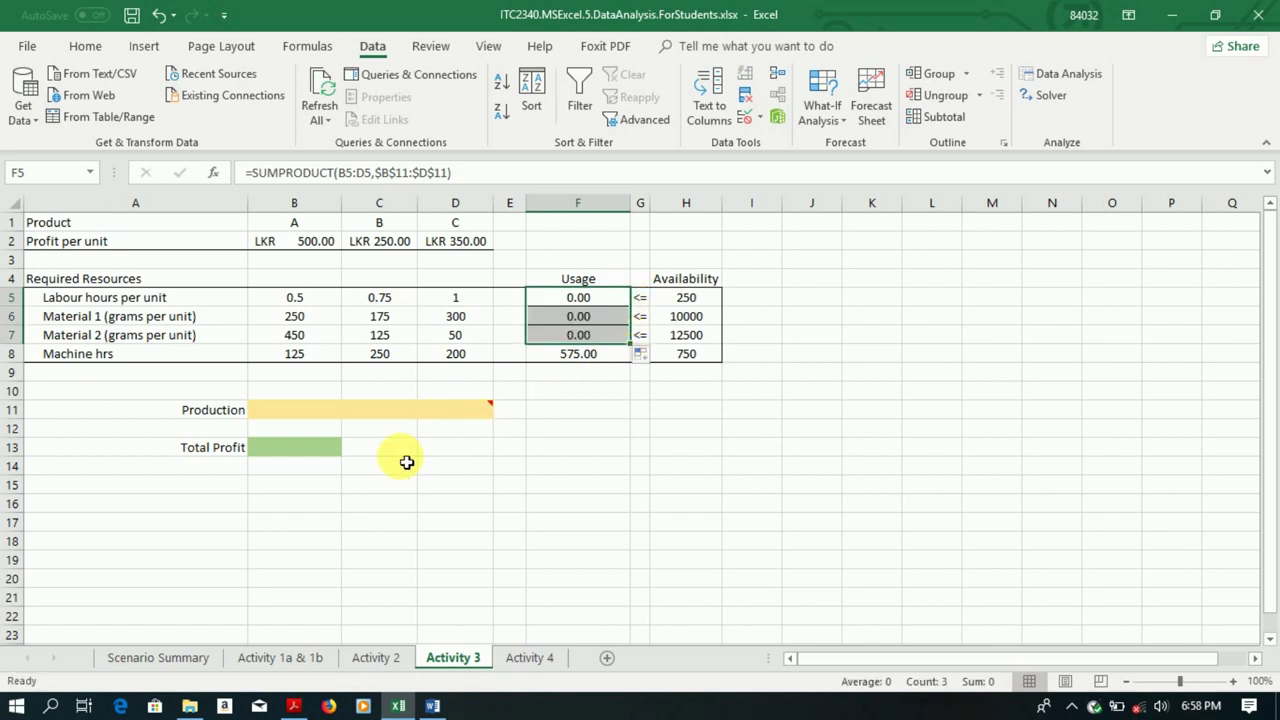
# - Enter =SUMPRODUCT(B2:D2,B11:D11) as the Total Profit formula in B13
pyautogui.click(307, 454)
pyautogui.write('=')
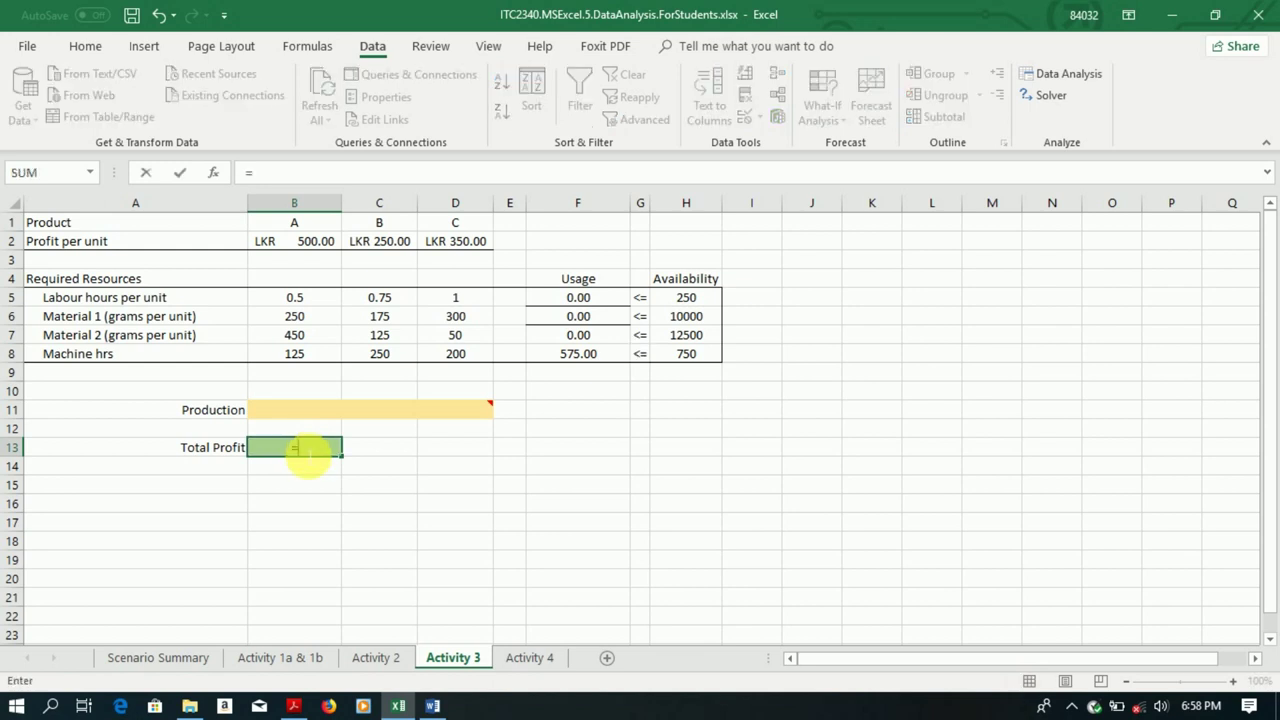
pyautogui.click(327, 246)
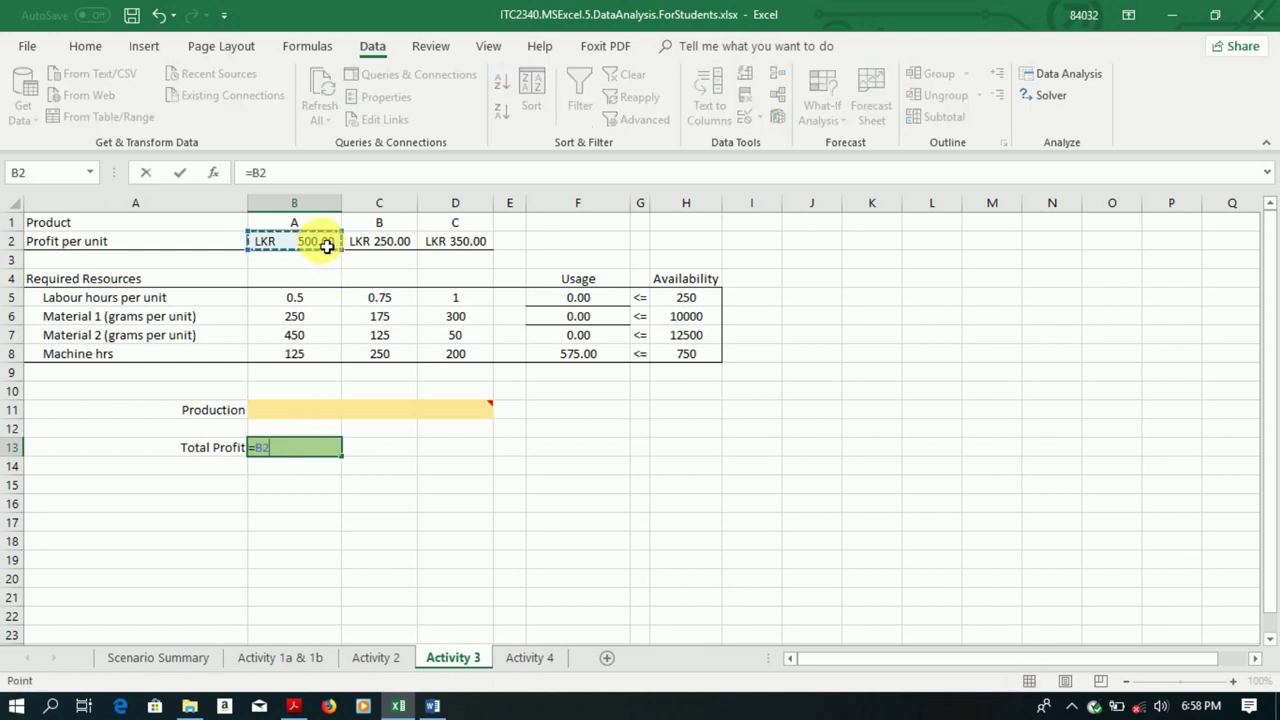
pyautogui.press('BackSpace')
pyautogui.press('BackSpace')
pyautogui.write('s')
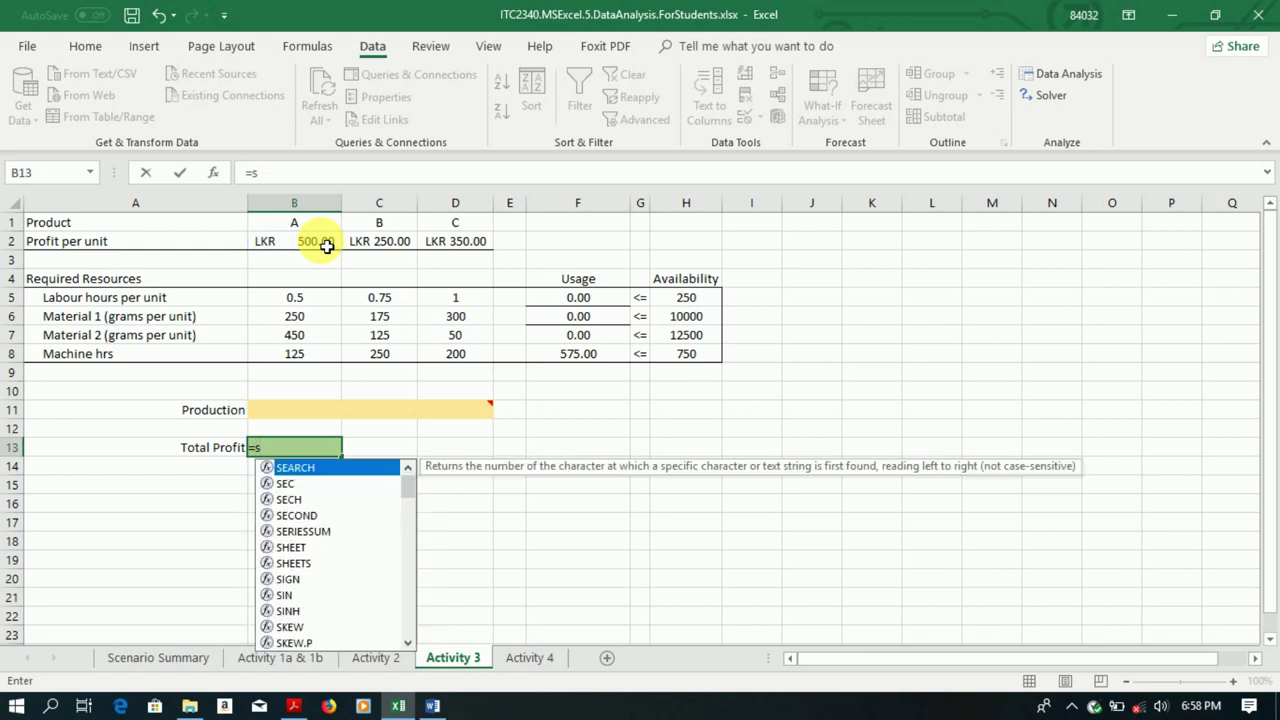
pyautogui.write('u')
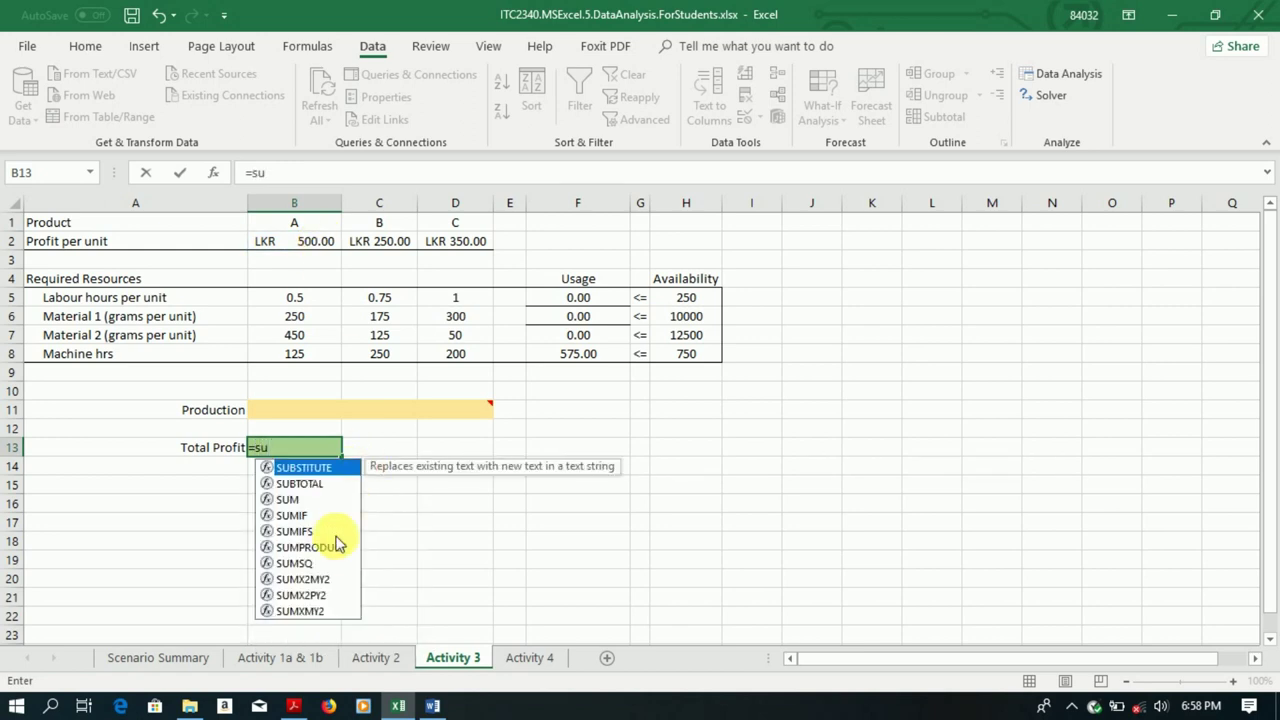
pyautogui.doubleClick(330, 547)
pyautogui.moveTo(320, 242); pyautogui.dragTo(456, 246)
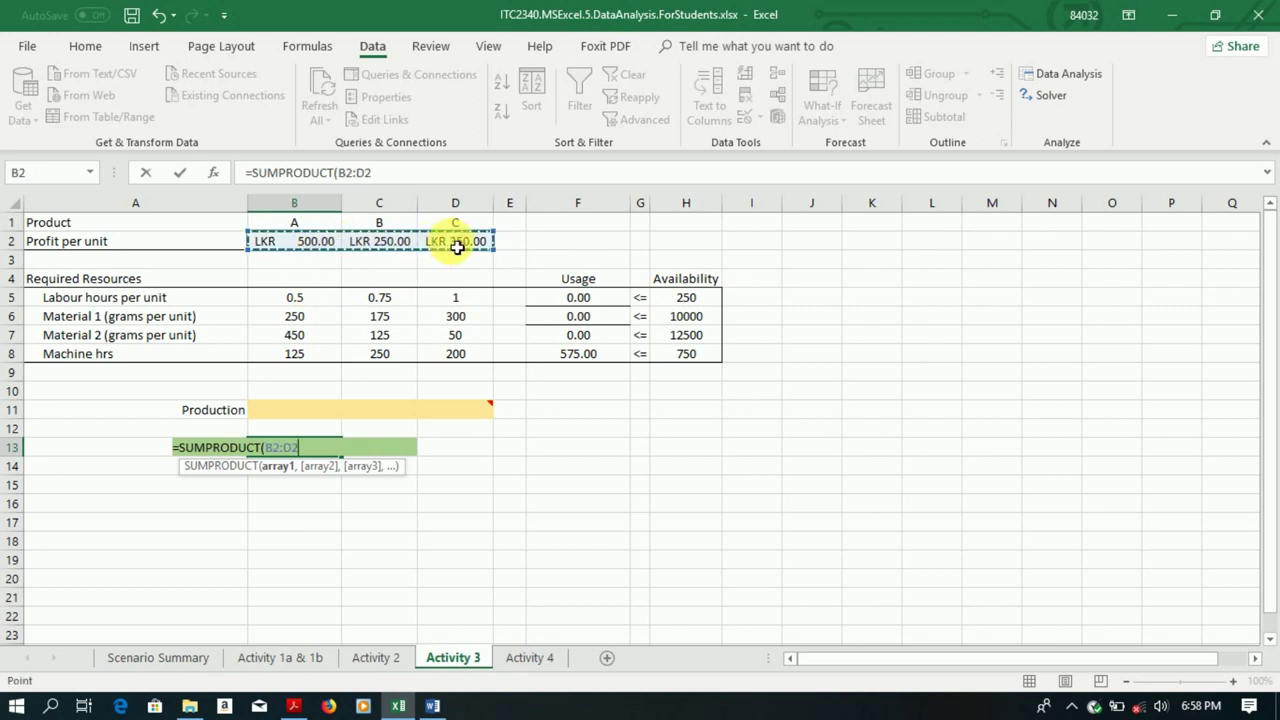
pyautogui.write(',')
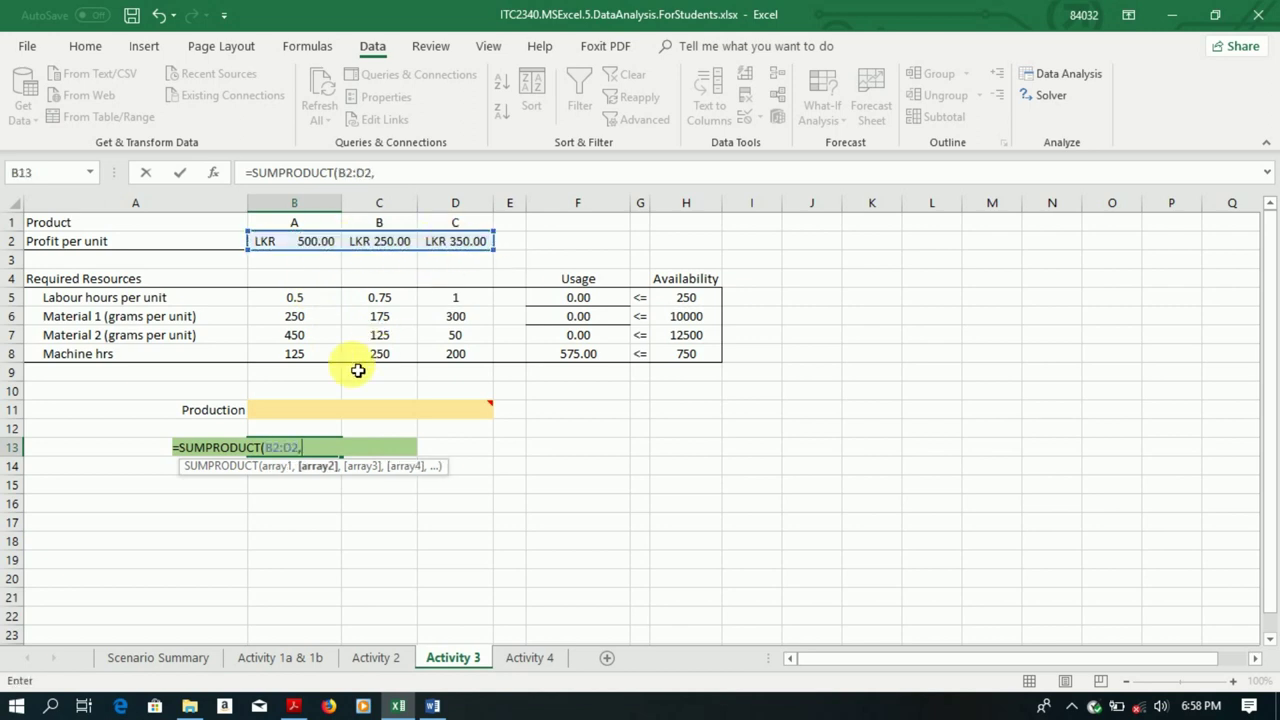
pyautogui.moveTo(312, 415); pyautogui.dragTo(451, 414)
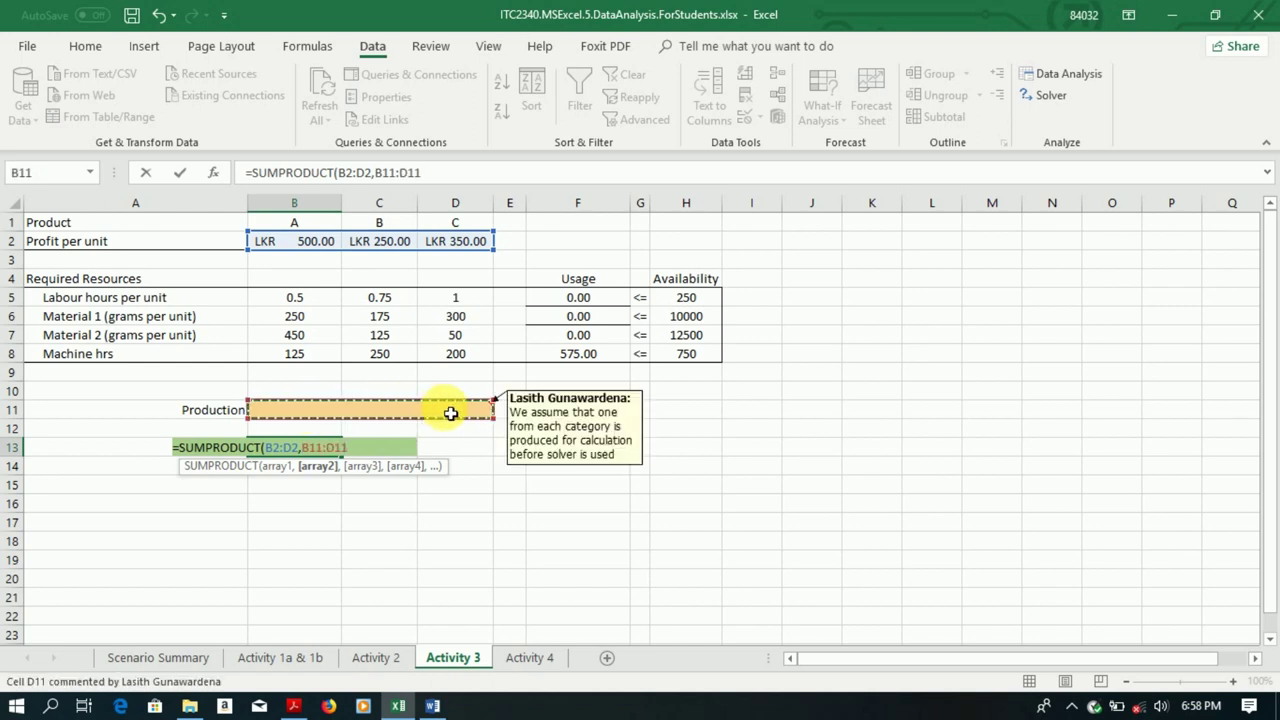
pyautogui.press('Return')
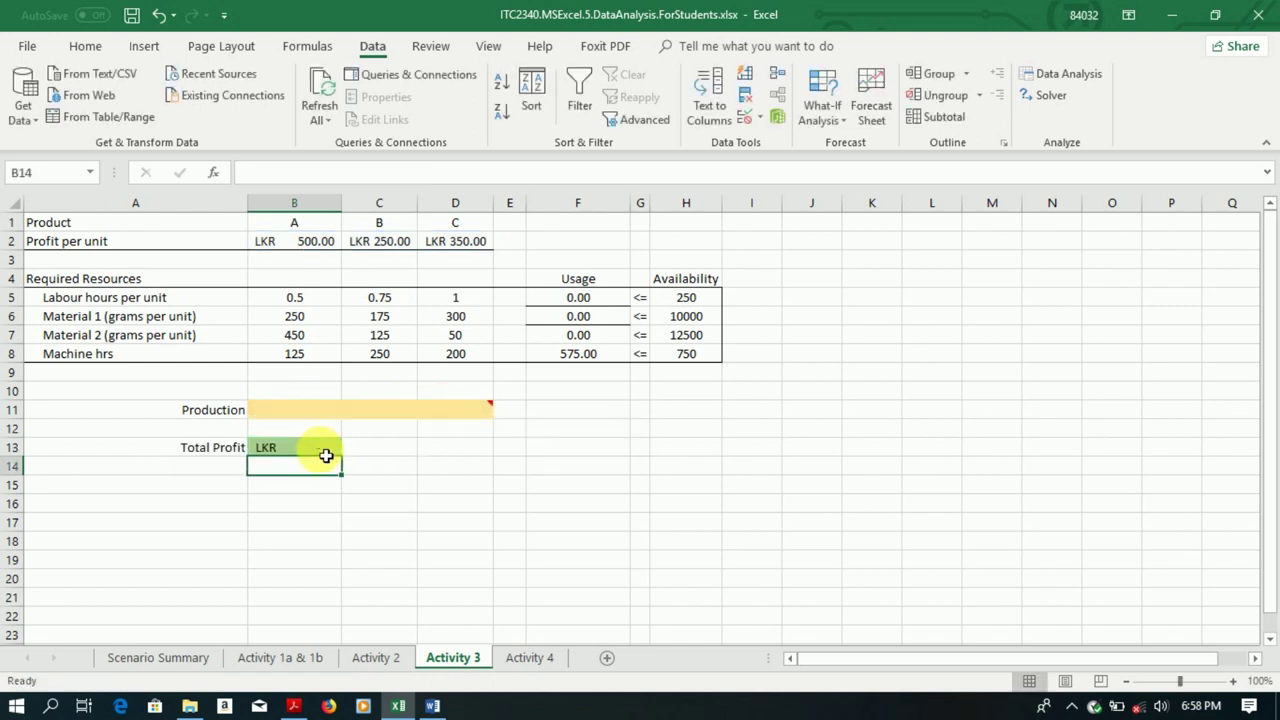
# - Open Solver and set Total Profit in B13 as the objective to maximise
pyautogui.click(823, 112)
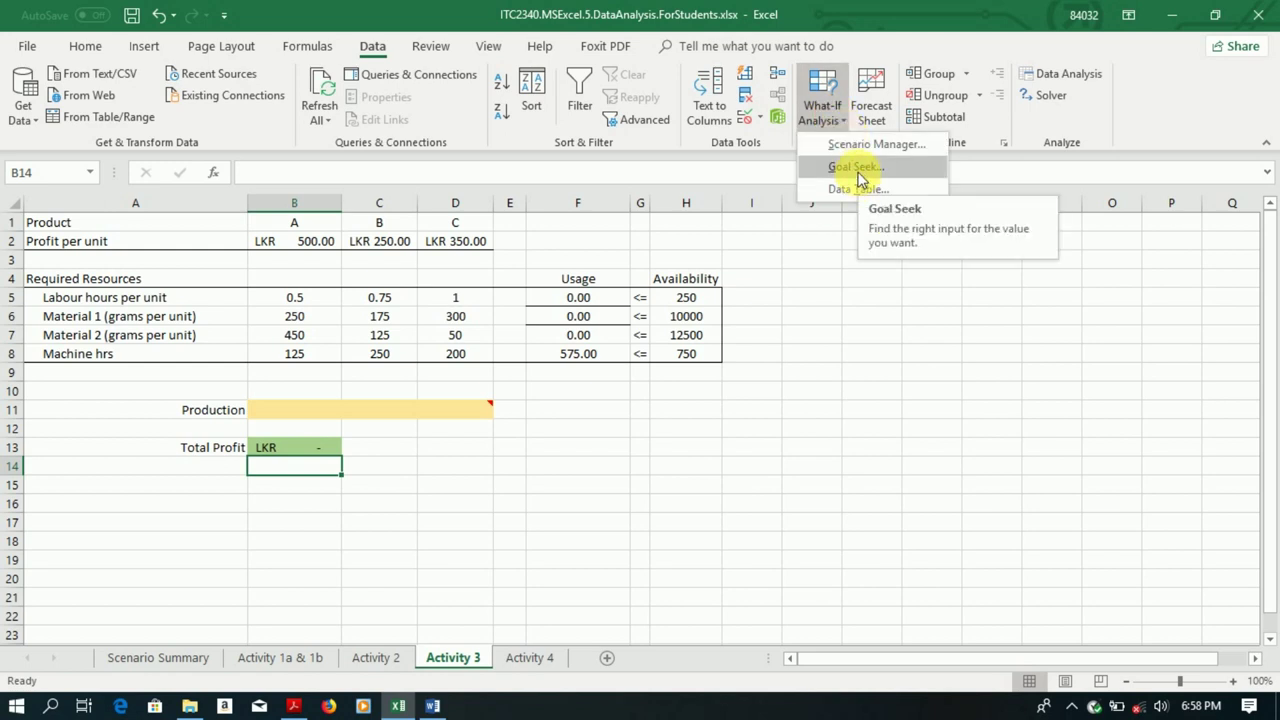
pyautogui.click(1028, 100)
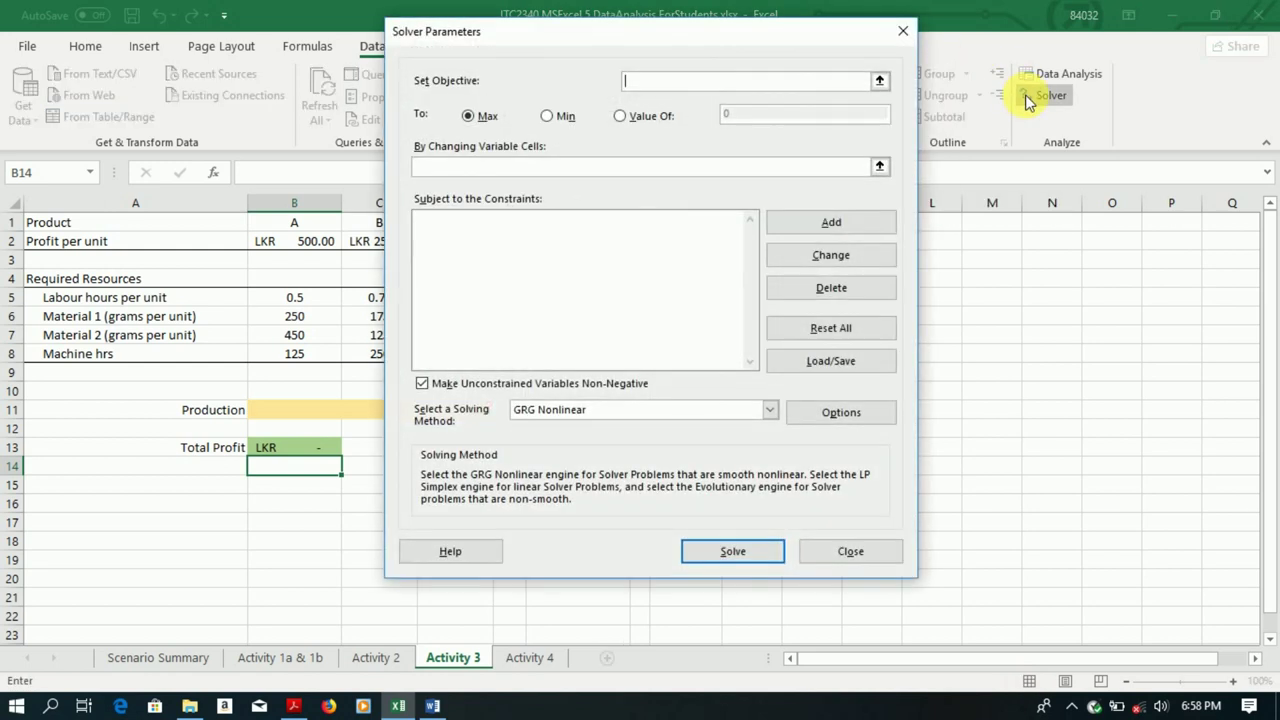
pyautogui.moveTo(740, 45); pyautogui.dragTo(910, 65)
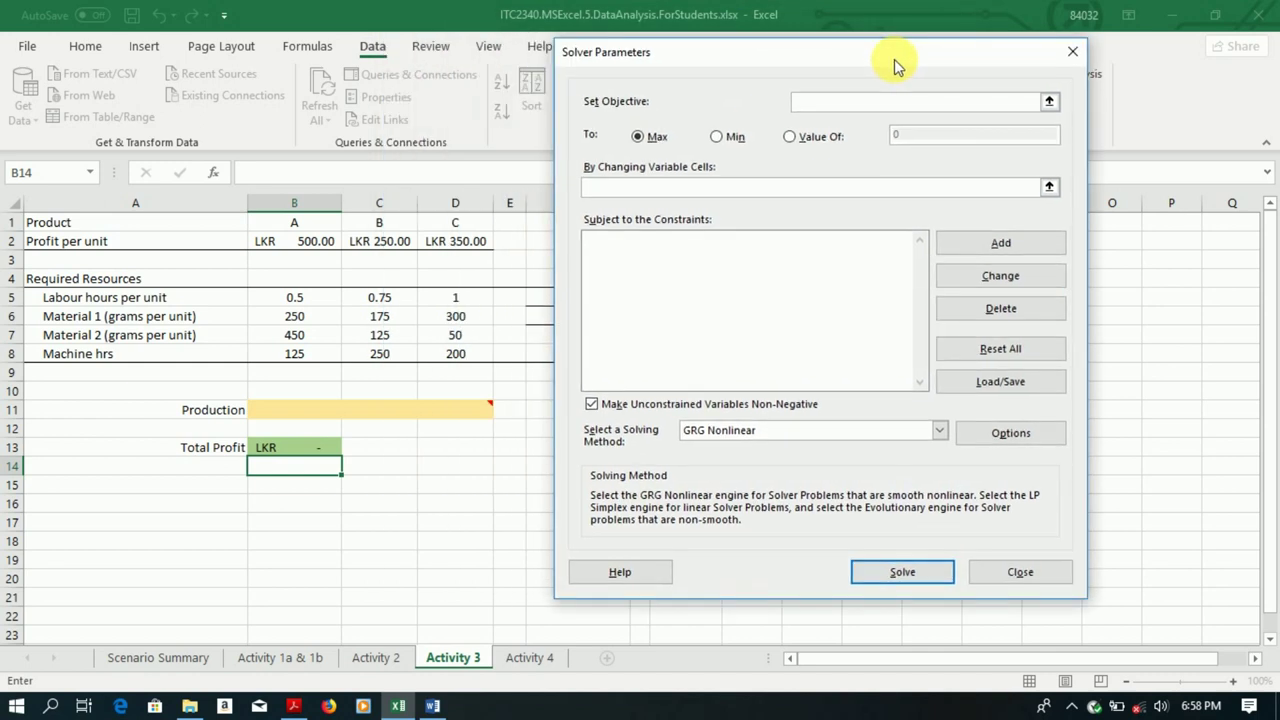
pyautogui.click(300, 450)
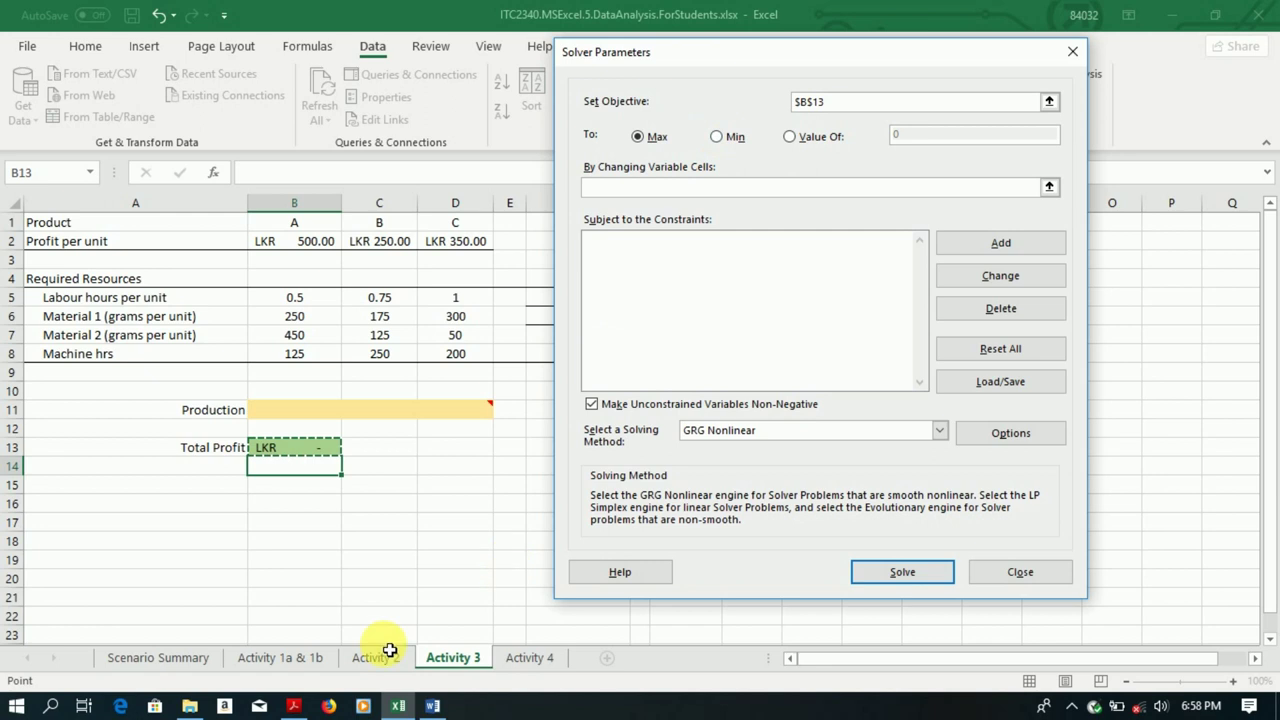
pyautogui.click(293, 706)
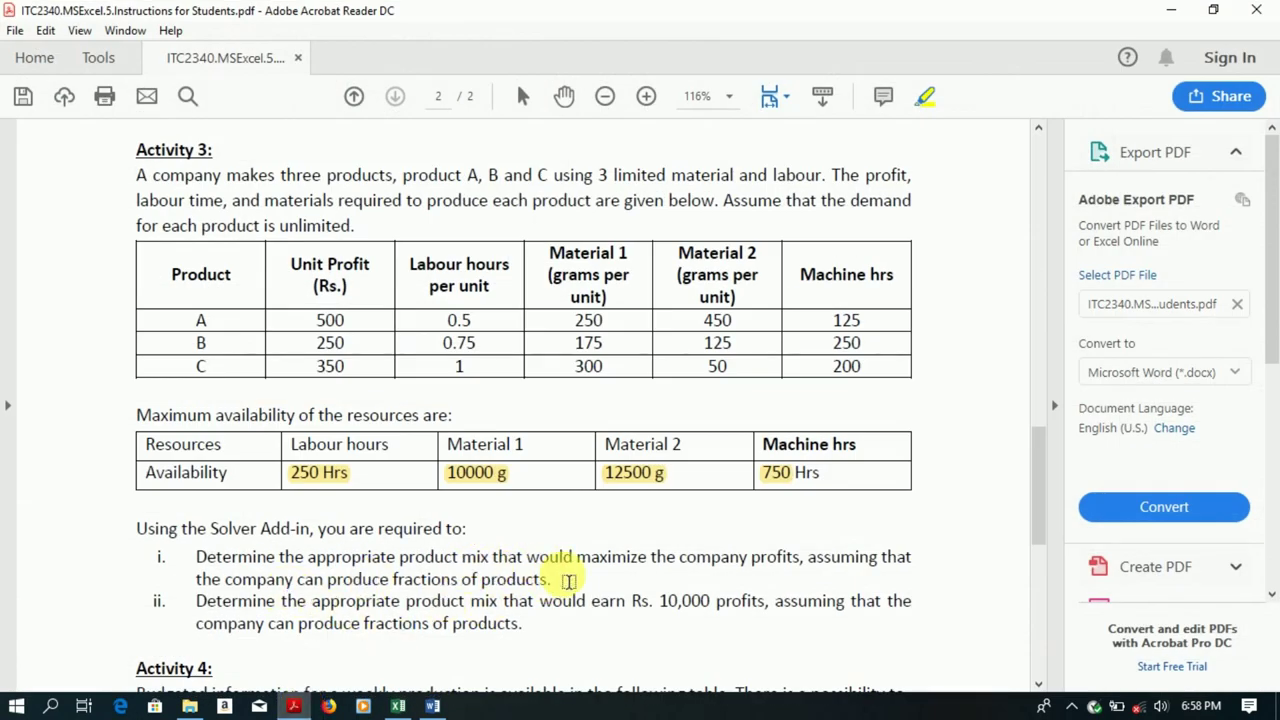
# - Highlight the maximise-profits requirement in the PDF and set B11:D11 as Solver's variable cells
pyautogui.moveTo(463, 578)
pyautogui.mouseDown()
pyautogui.moveTo(617, 566)
pyautogui.moveTo(610, 557)
pyautogui.mouseUp()
pyautogui.moveTo(550, 585); pyautogui.dragTo(462, 580)
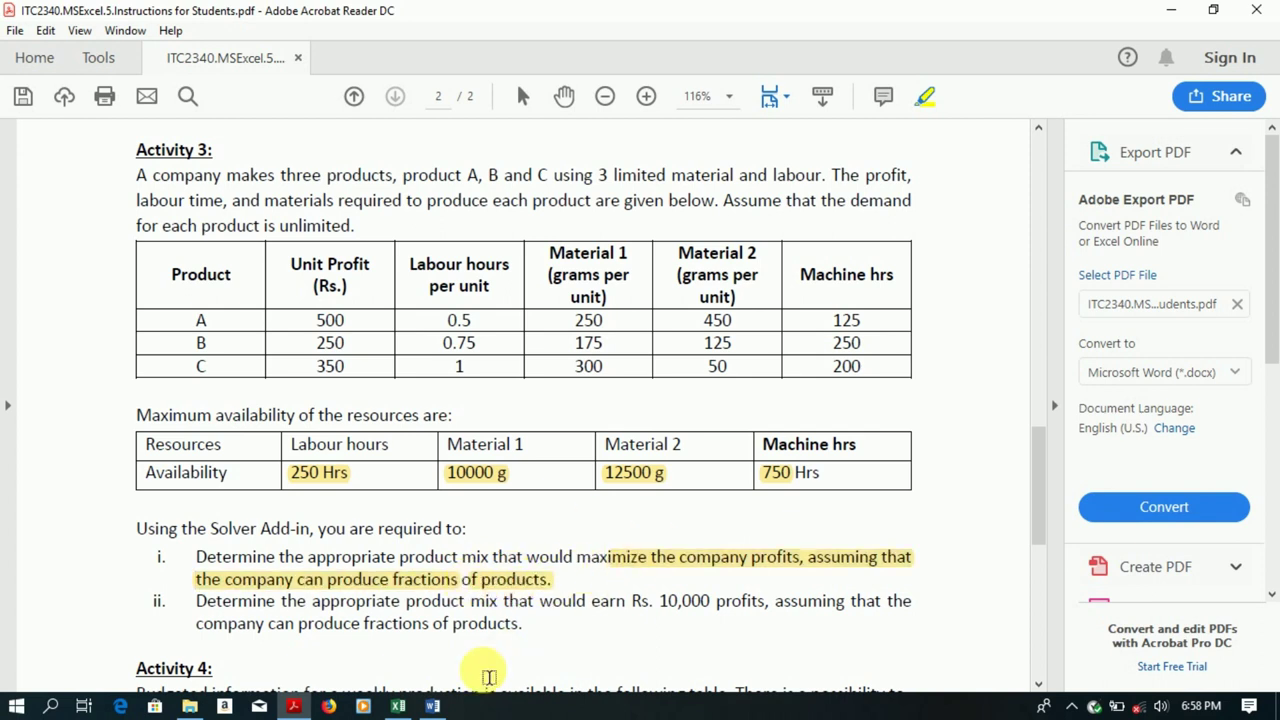
pyautogui.click(398, 706)
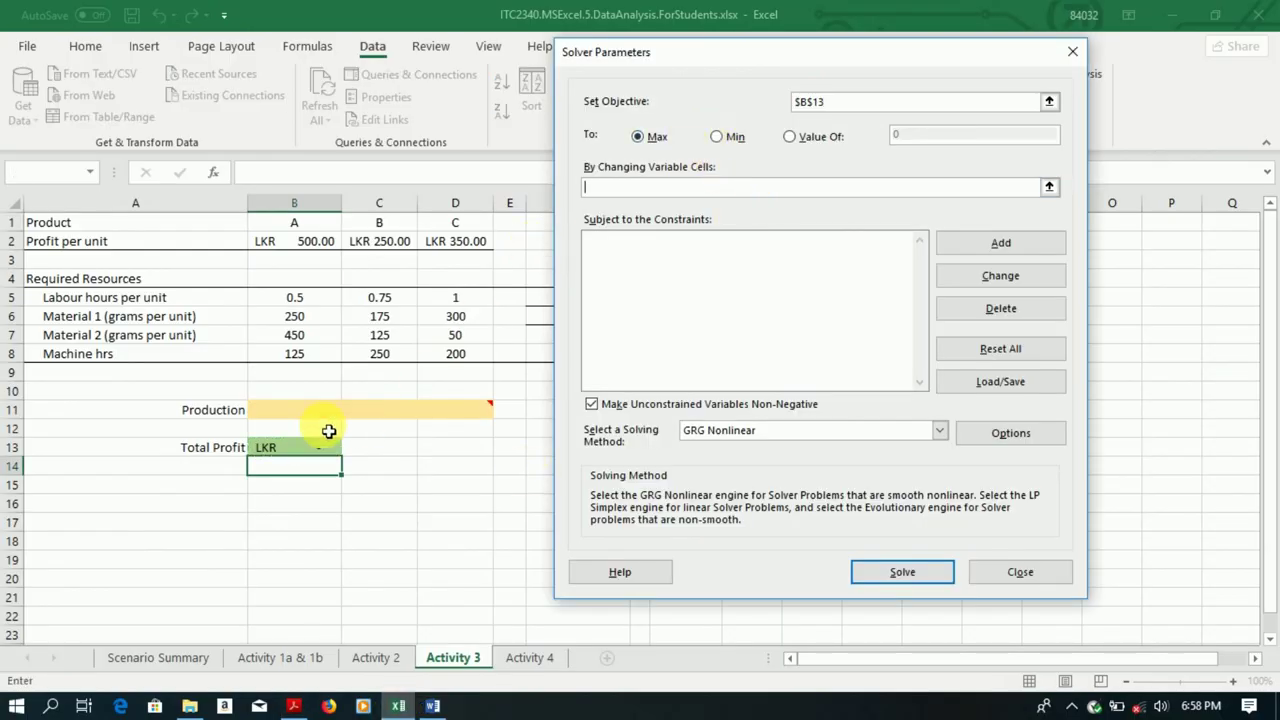
pyautogui.moveTo(328, 420); pyautogui.dragTo(468, 412)
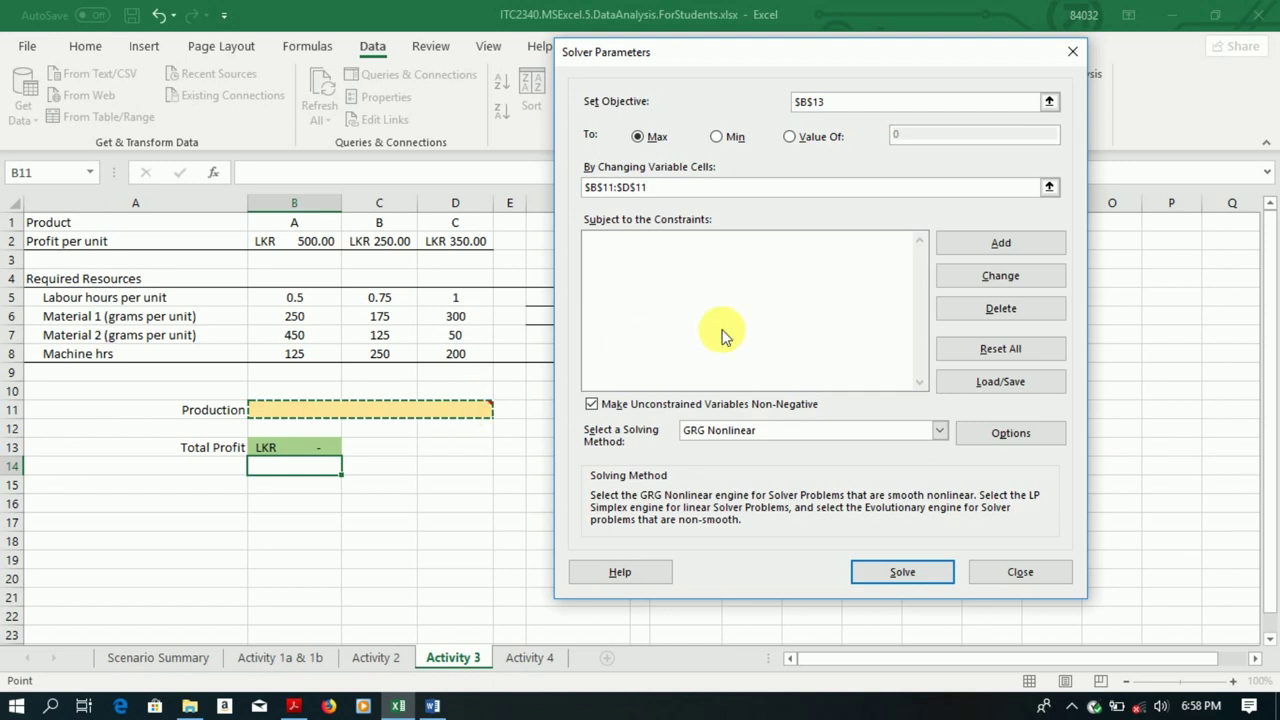
pyautogui.click(965, 245)
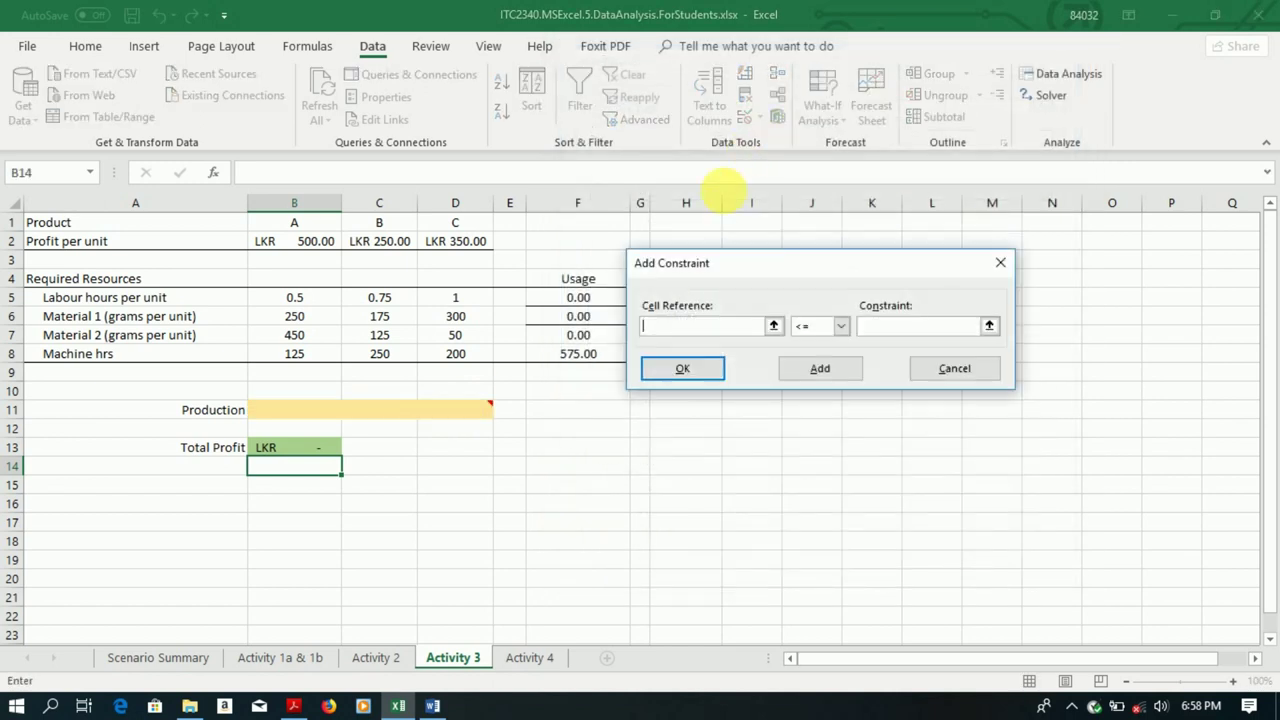
# - Add integer (int) constraints on production cells B11, C11 and D11
pyautogui.moveTo(718, 272); pyautogui.dragTo(795, 256)
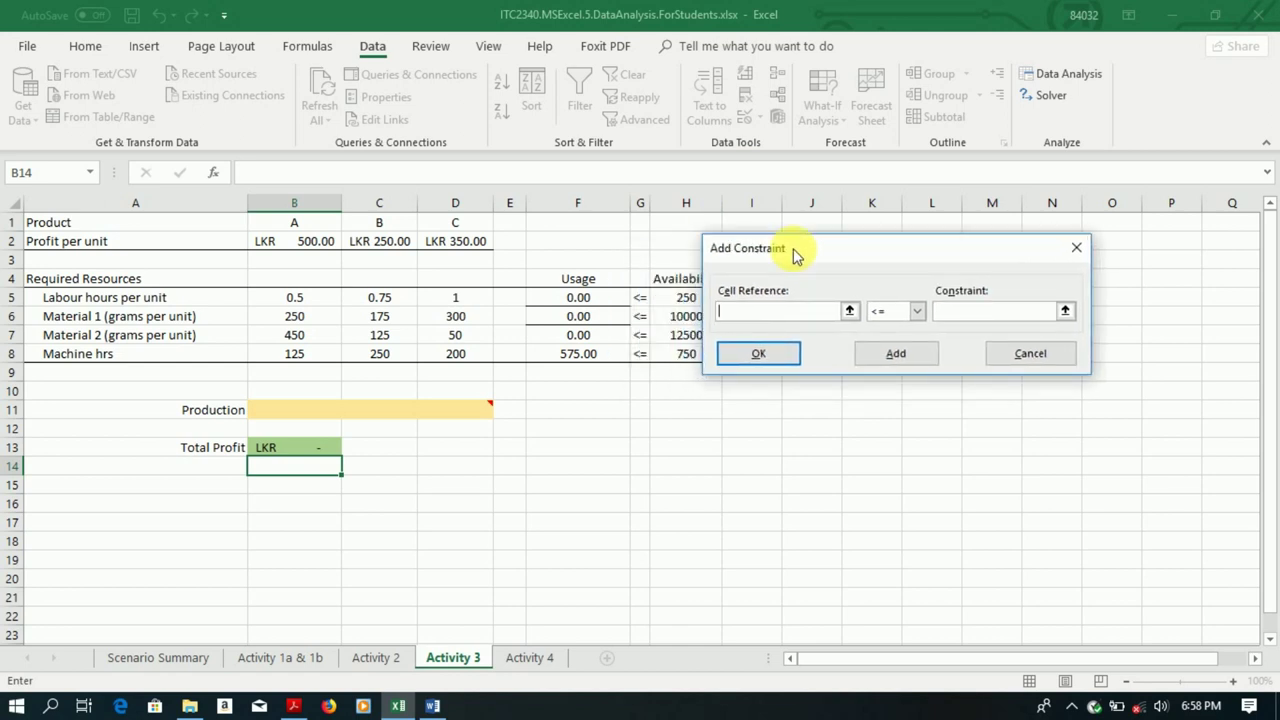
pyautogui.click(328, 414)
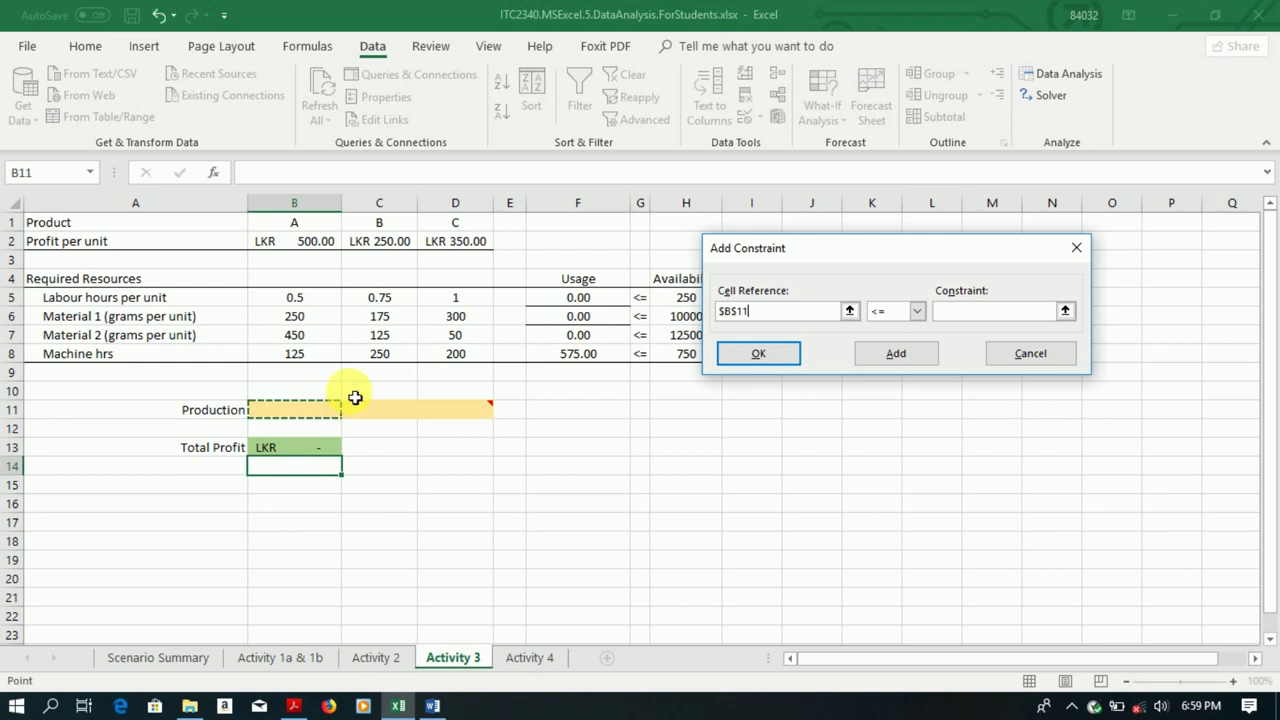
pyautogui.click(917, 312)
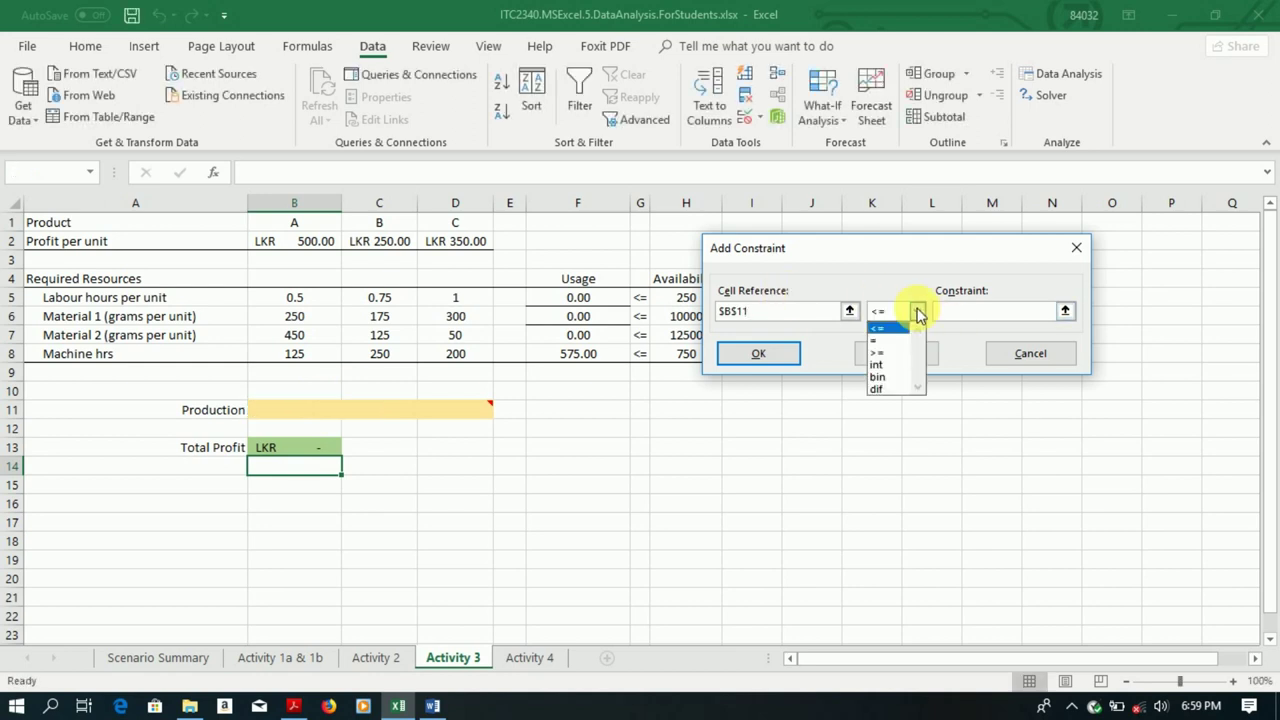
pyautogui.click(896, 366)
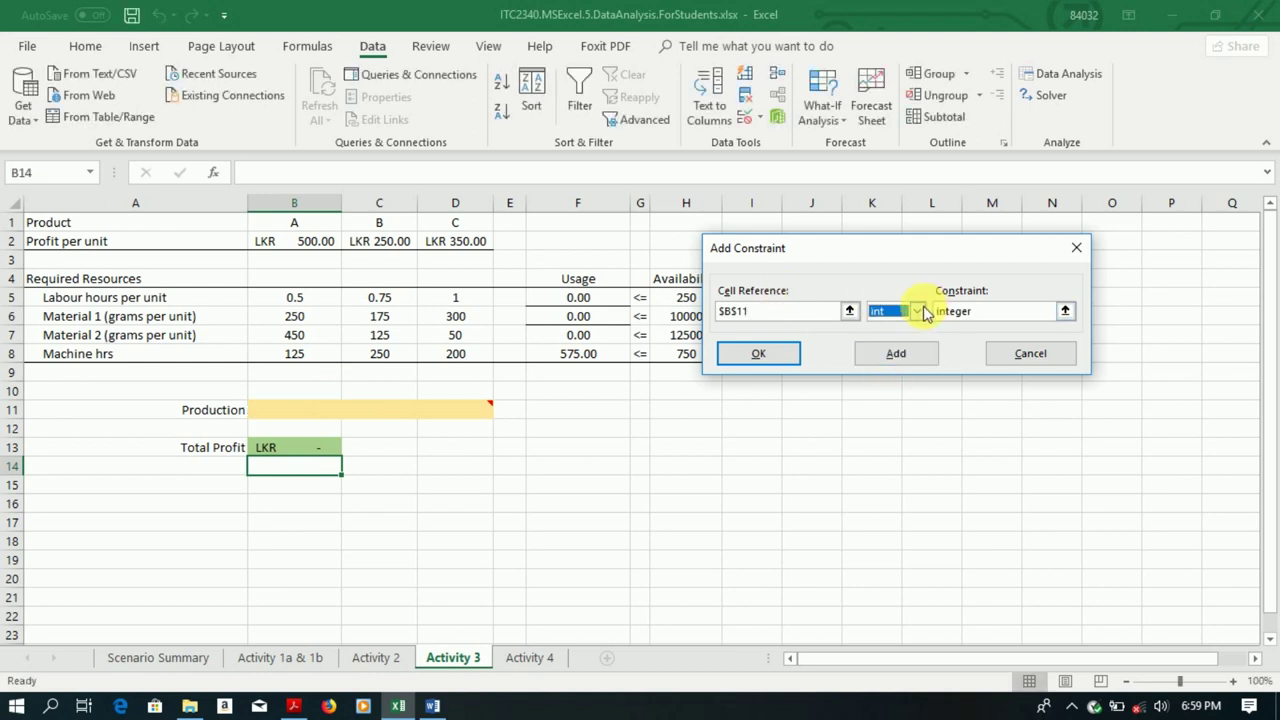
pyautogui.click(918, 360)
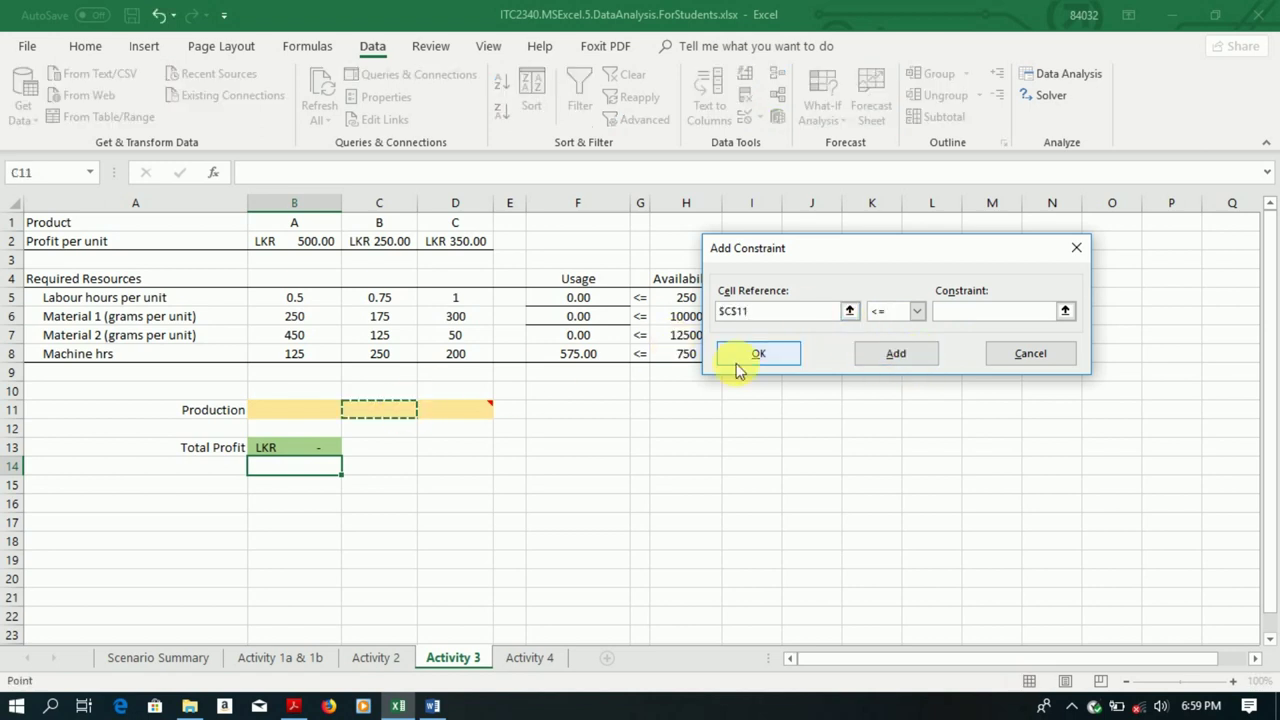
pyautogui.click(917, 311)
pyautogui.click(897, 370)
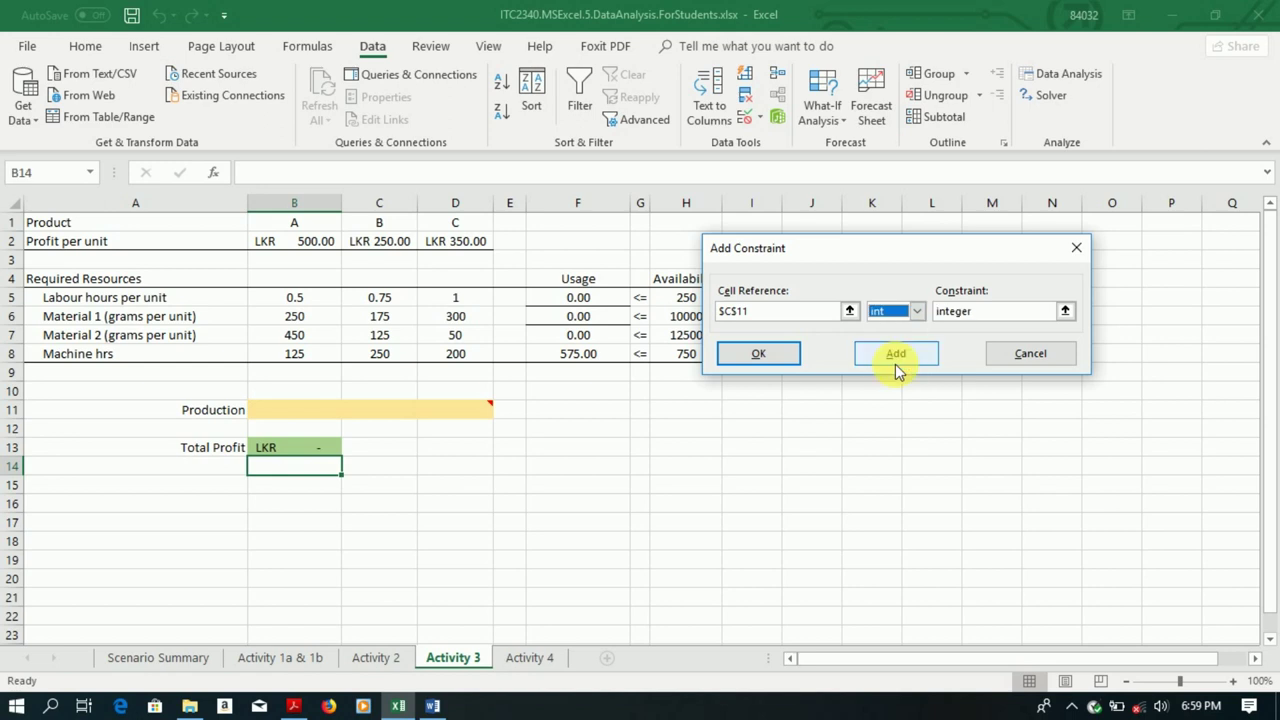
pyautogui.click(894, 354)
pyautogui.click(478, 412)
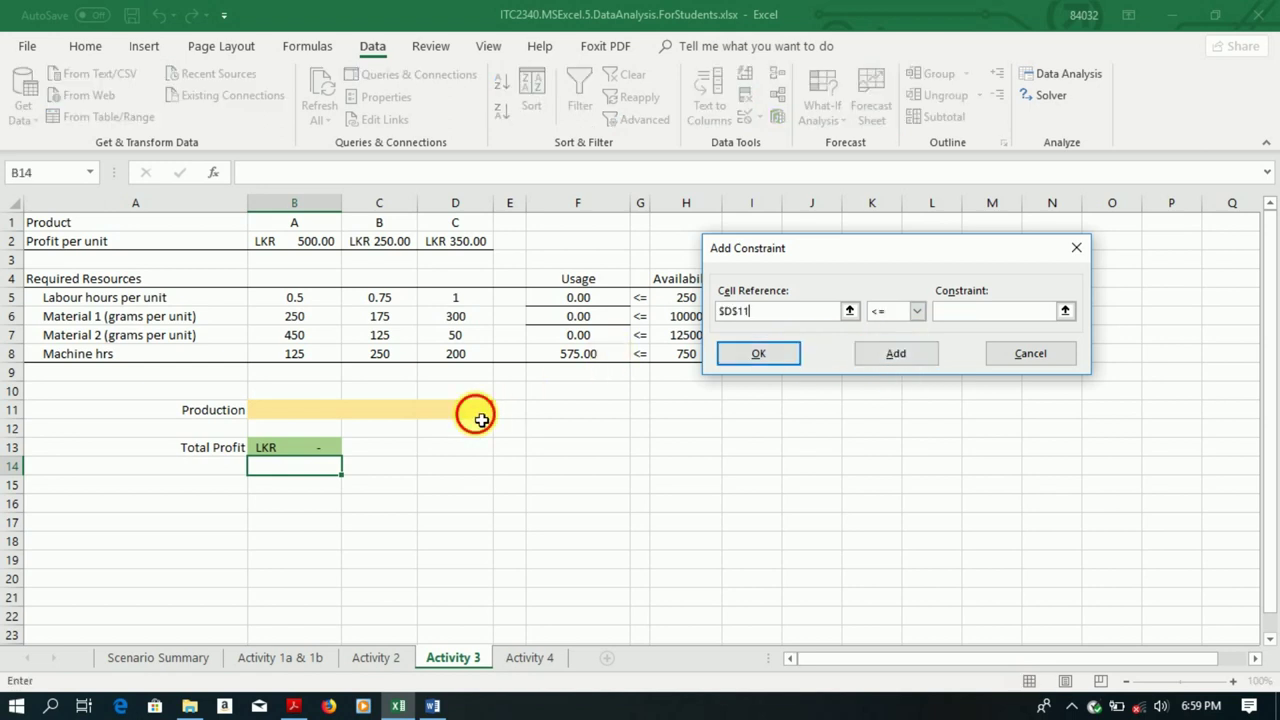
pyautogui.click(917, 312)
pyautogui.click(892, 367)
pyautogui.click(890, 356)
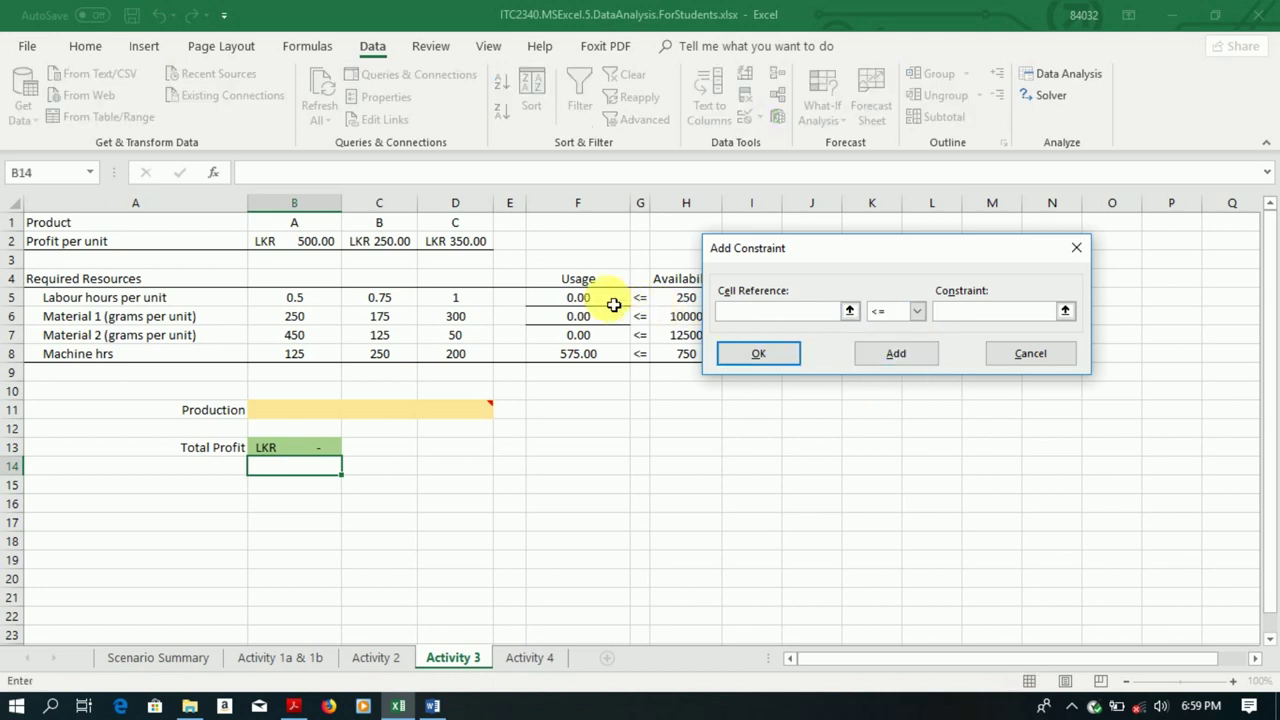
pyautogui.click(295, 708)
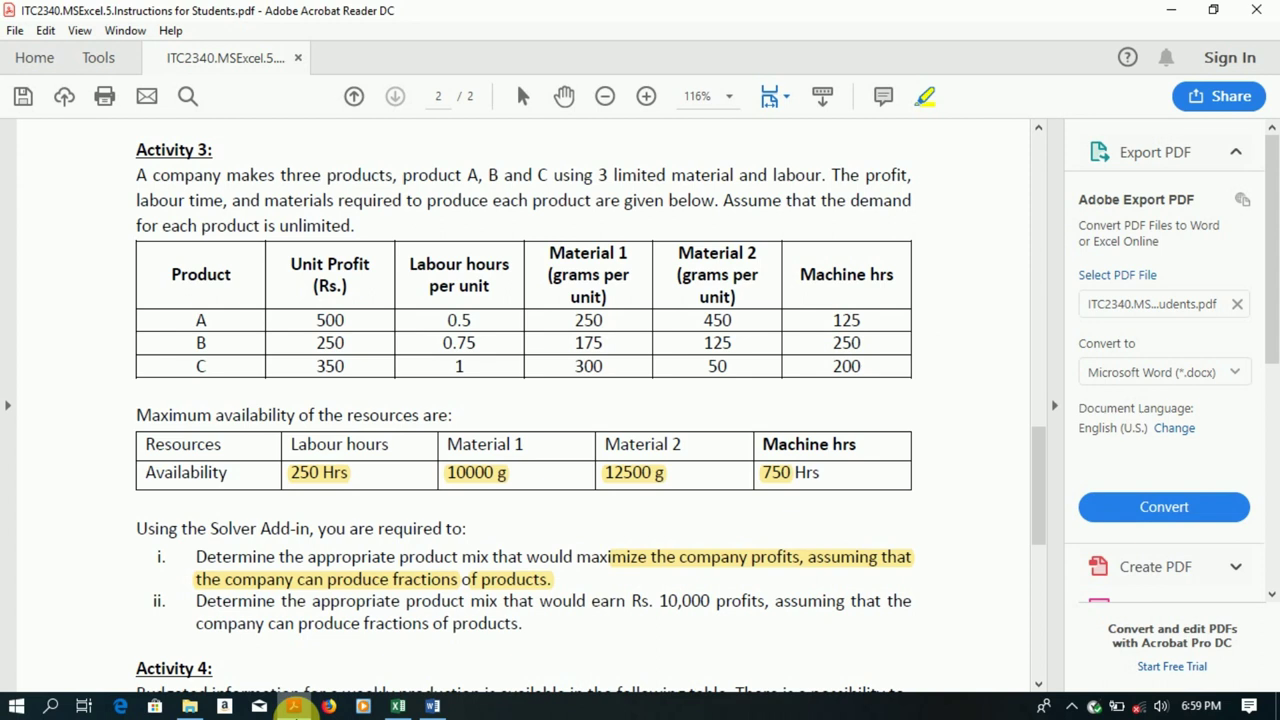
# - Switch back from Acrobat's Activity 3 availability table to the Excel Add Constraint dialog
pyautogui.click(294, 707)
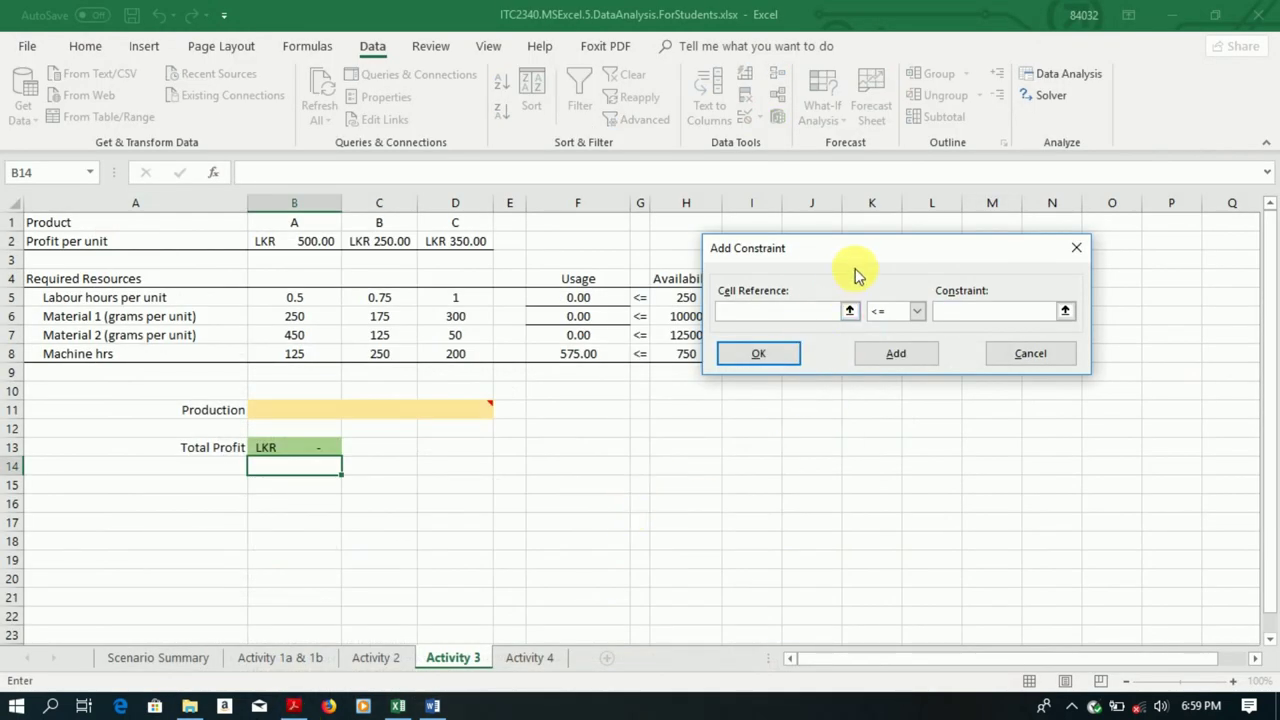
# - Add the labour-hours constraint $F$5<=$H$5
pyautogui.moveTo(889, 242); pyautogui.dragTo(1001, 244)
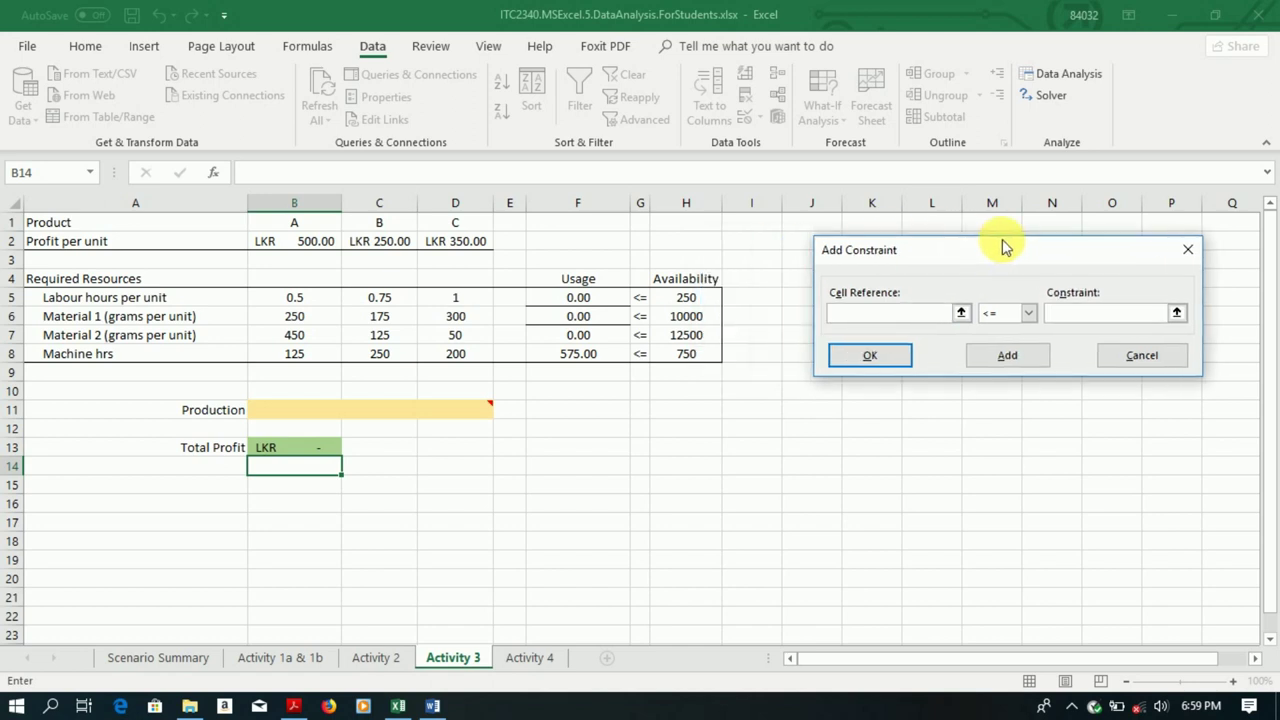
pyautogui.click(590, 297)
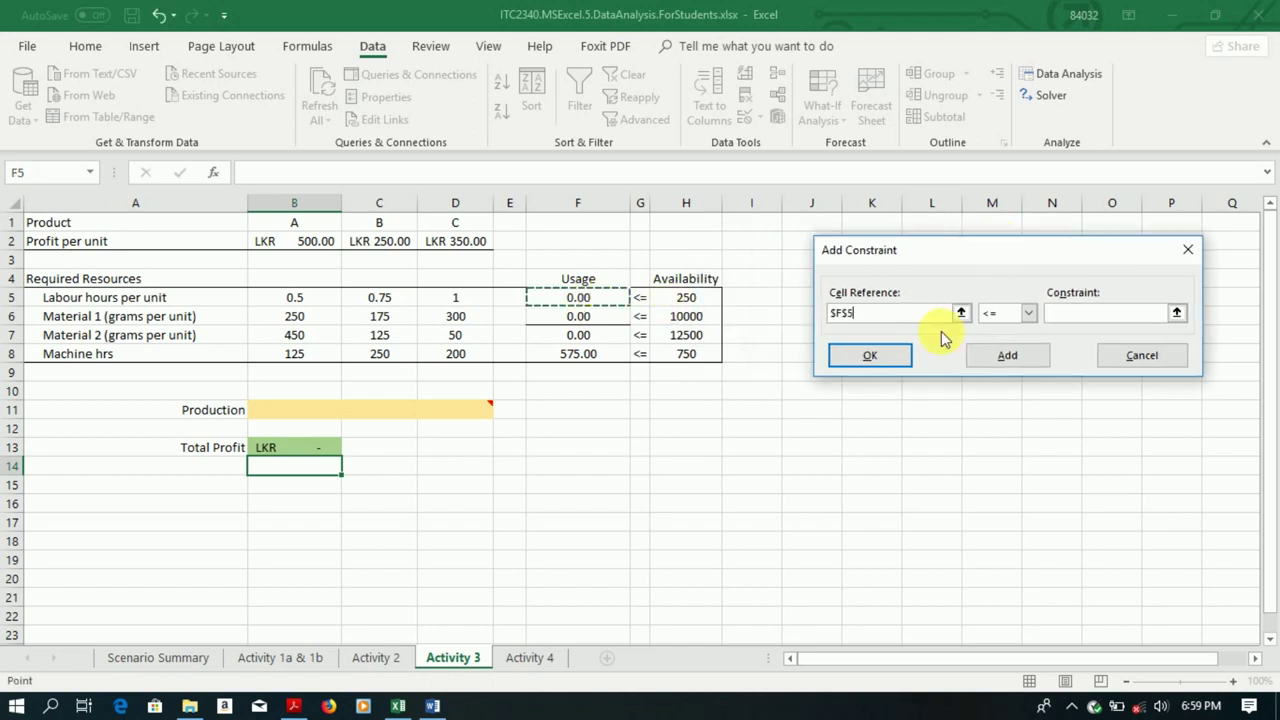
pyautogui.click(1025, 316)
pyautogui.click(1027, 314)
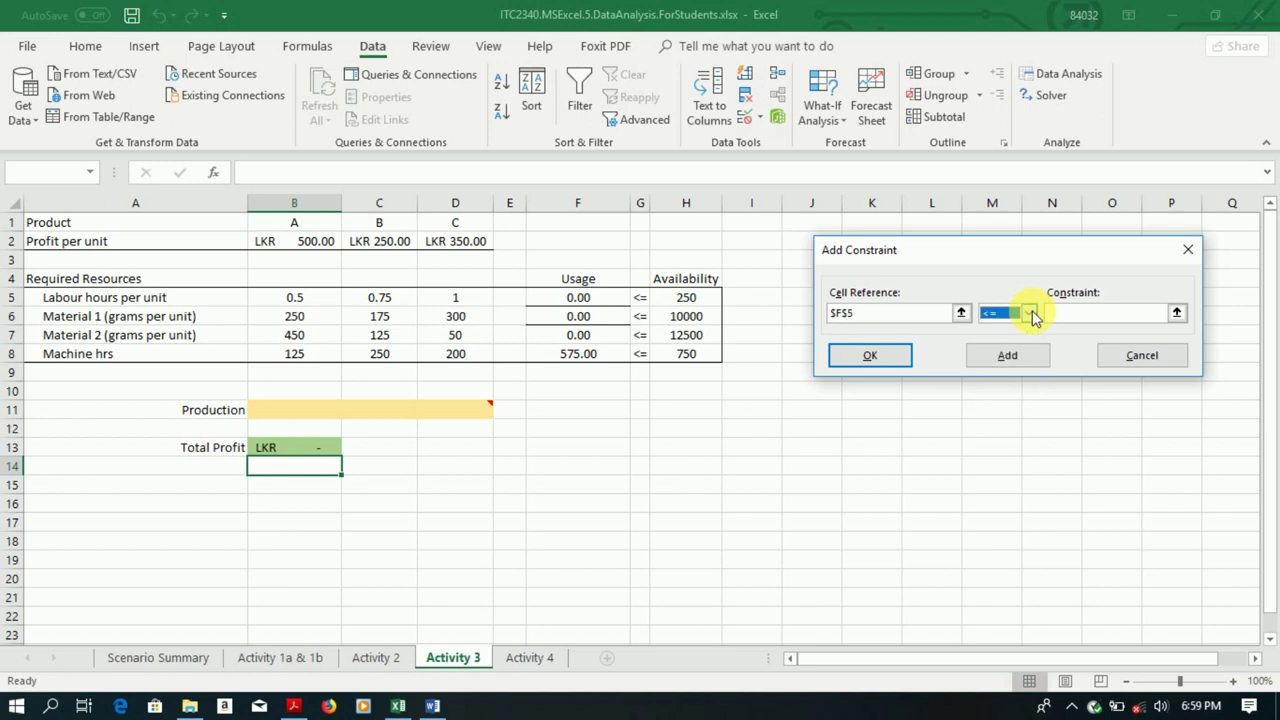
pyautogui.click(1105, 316)
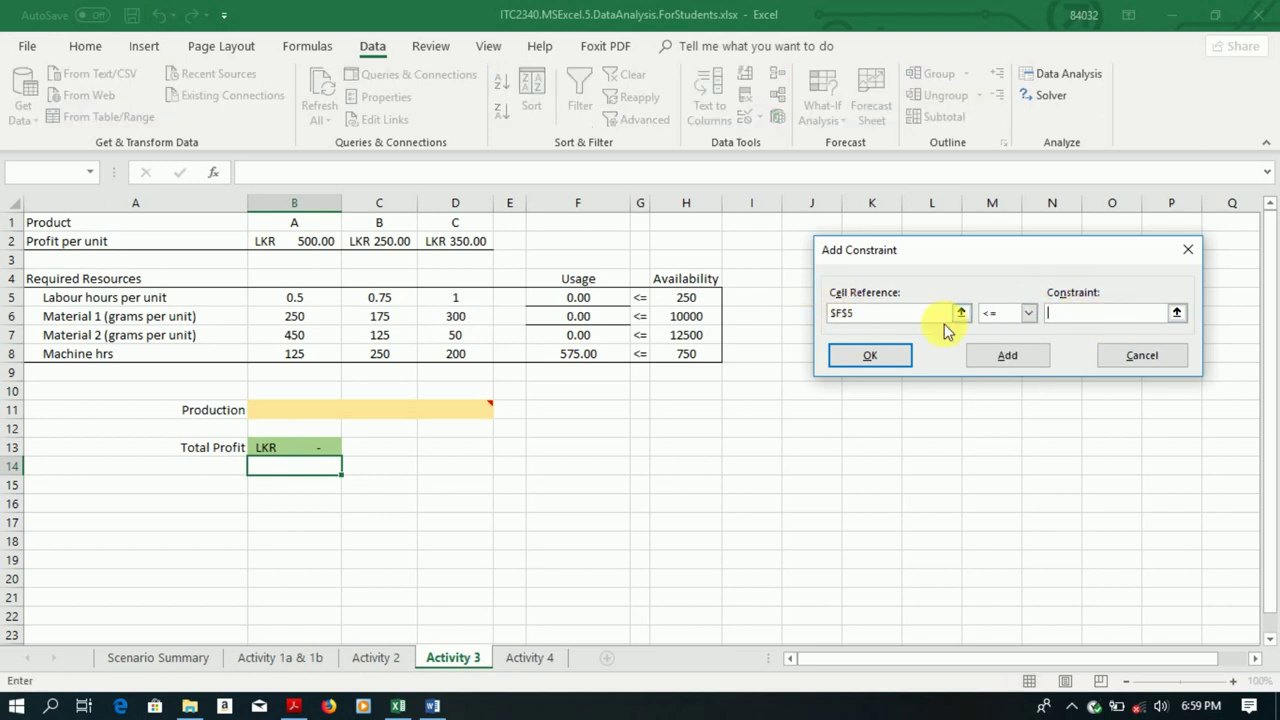
pyautogui.click(712, 300)
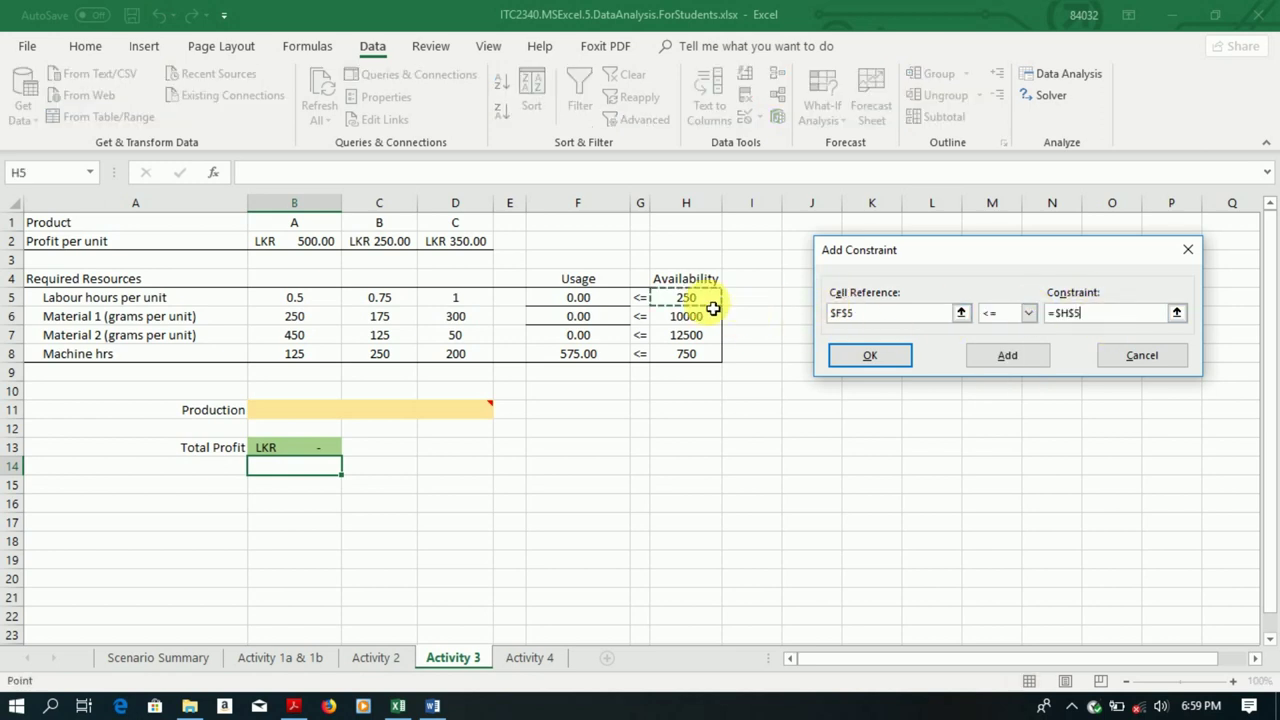
pyautogui.click(1022, 362)
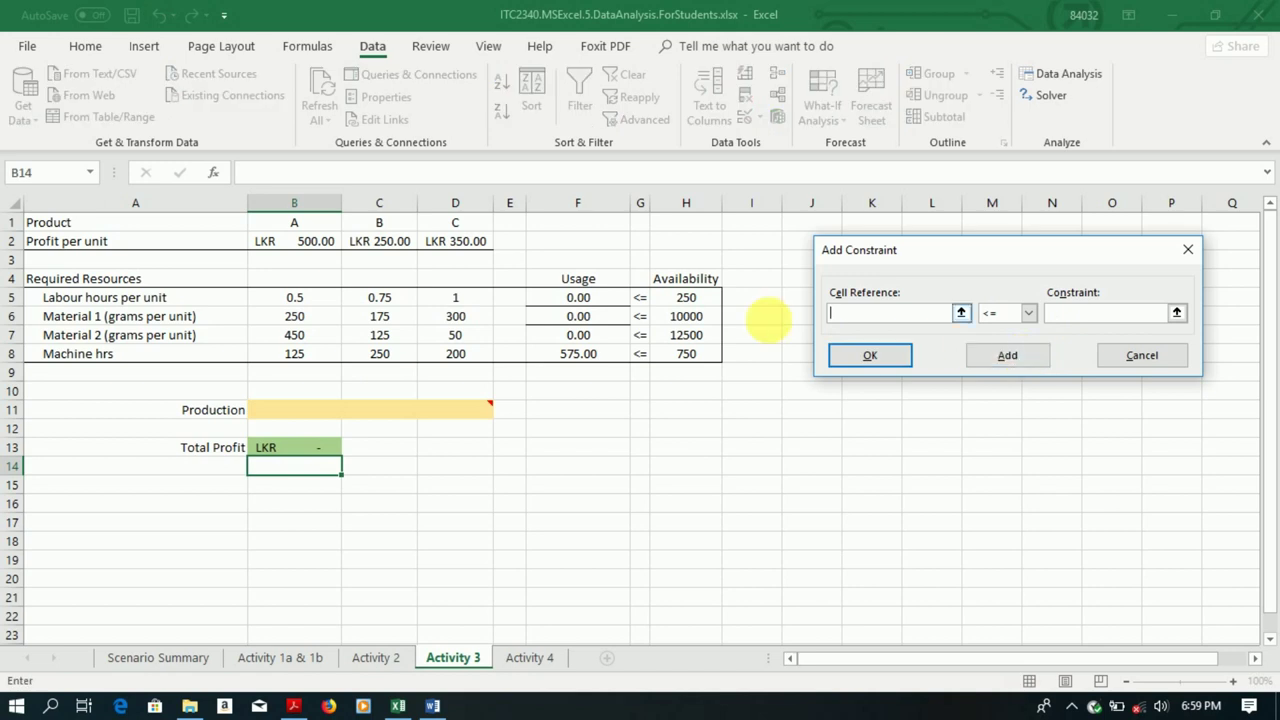
# - Add the constraints $F$6<=$H$6, $F$7<=$H$7 and $F$8<=$H$8
pyautogui.click(621, 299)
pyautogui.click(621, 316)
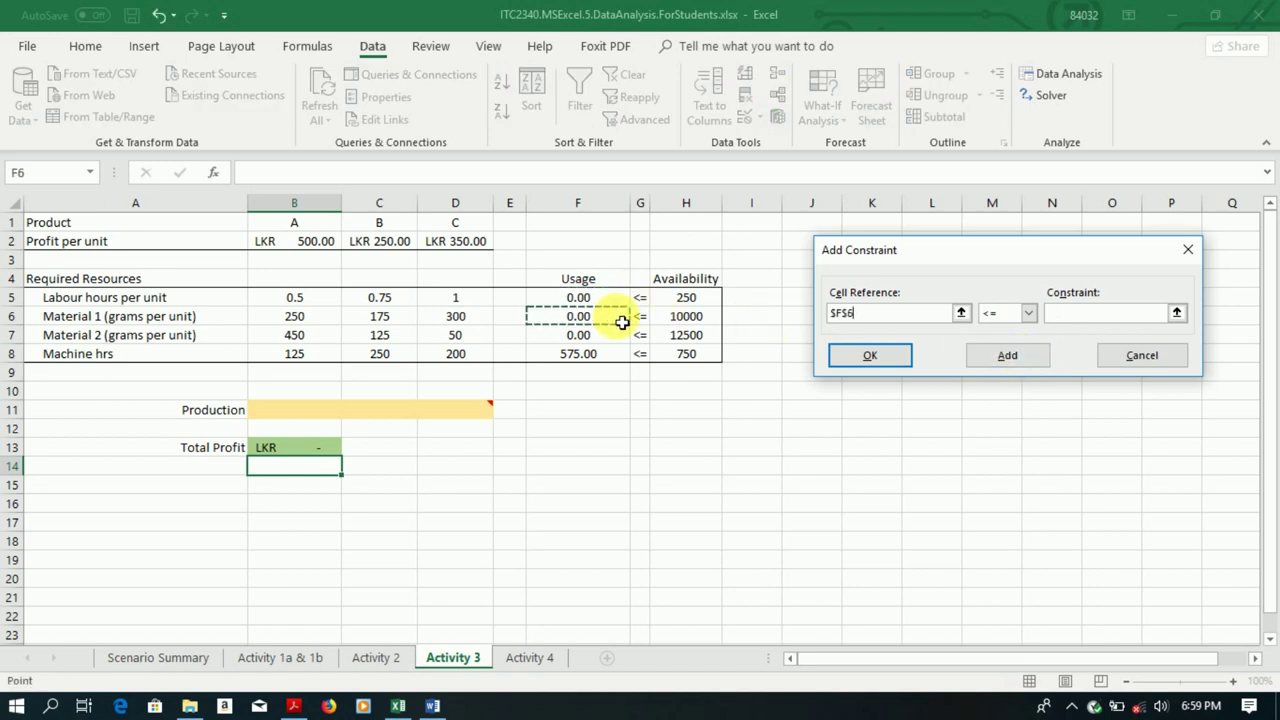
pyautogui.click(1066, 313)
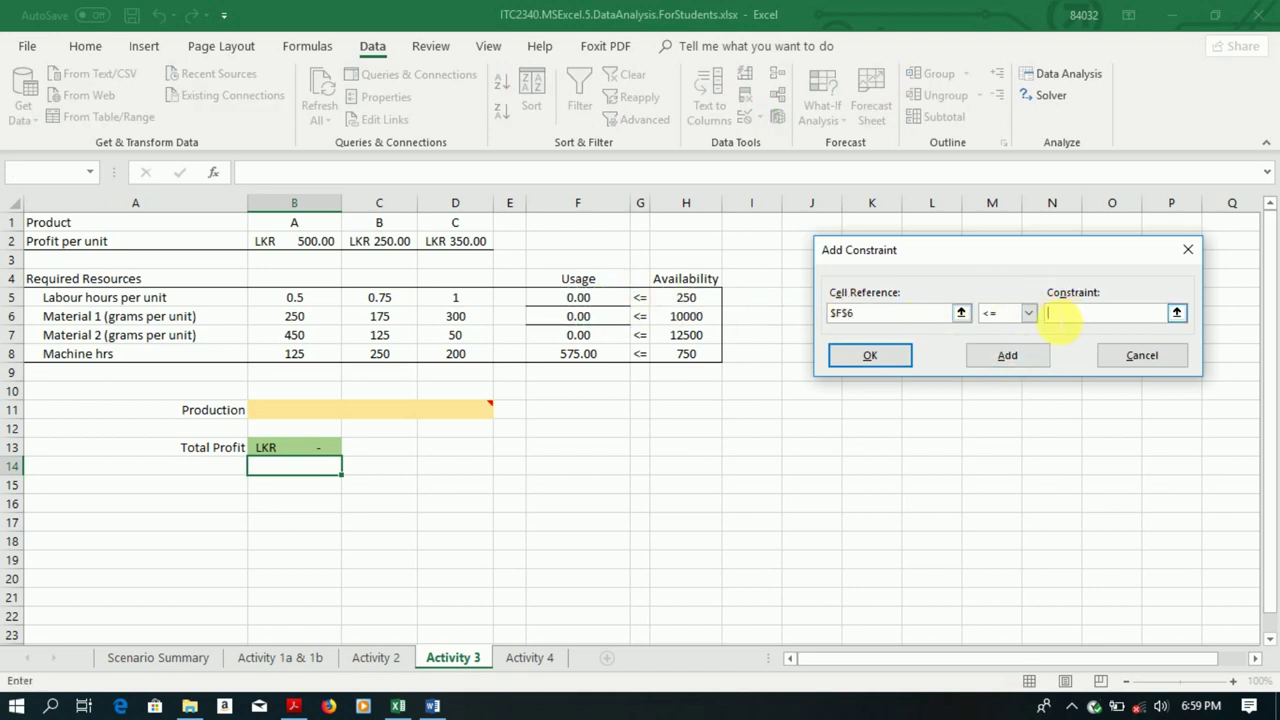
pyautogui.click(1030, 354)
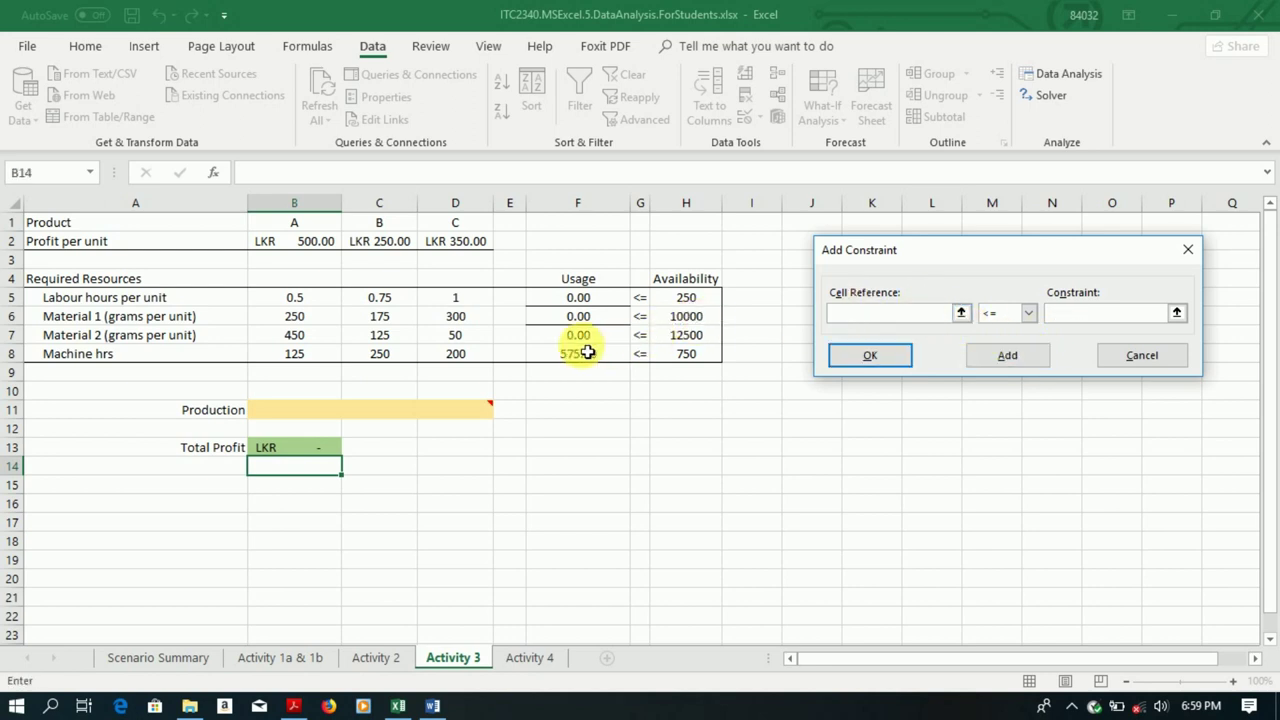
pyautogui.click(1070, 316)
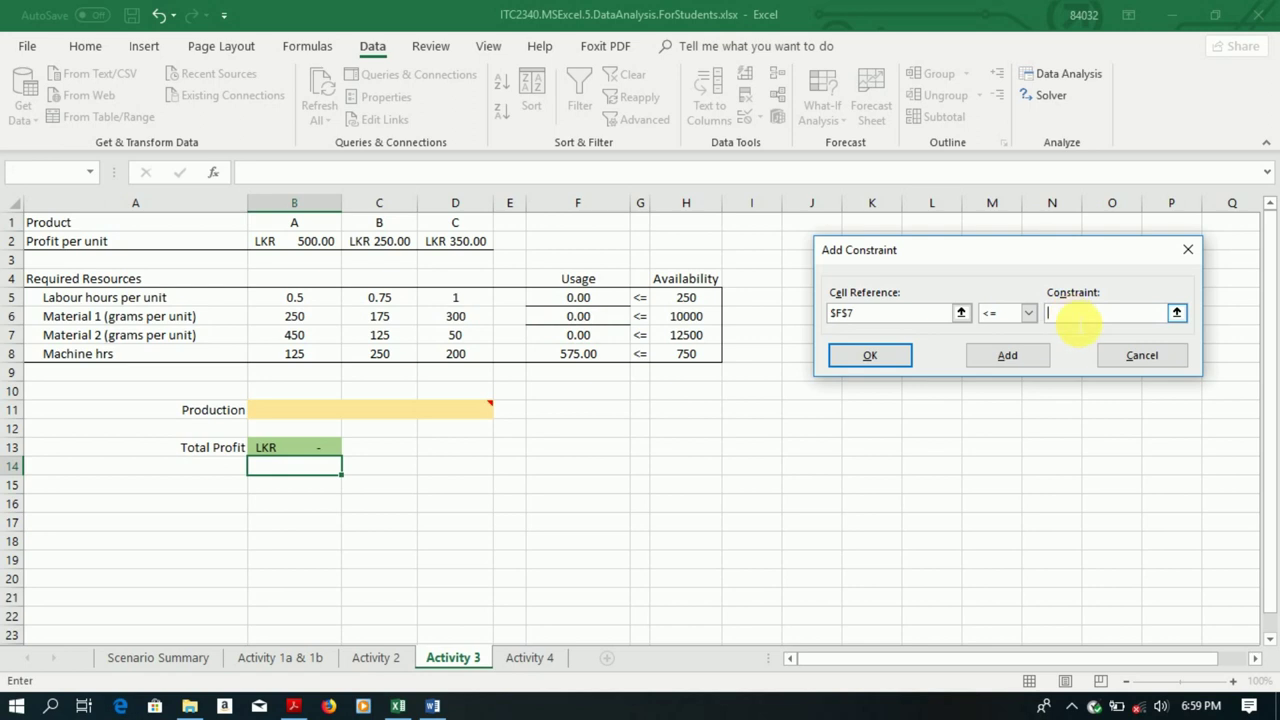
pyautogui.click(1003, 356)
pyautogui.click(609, 357)
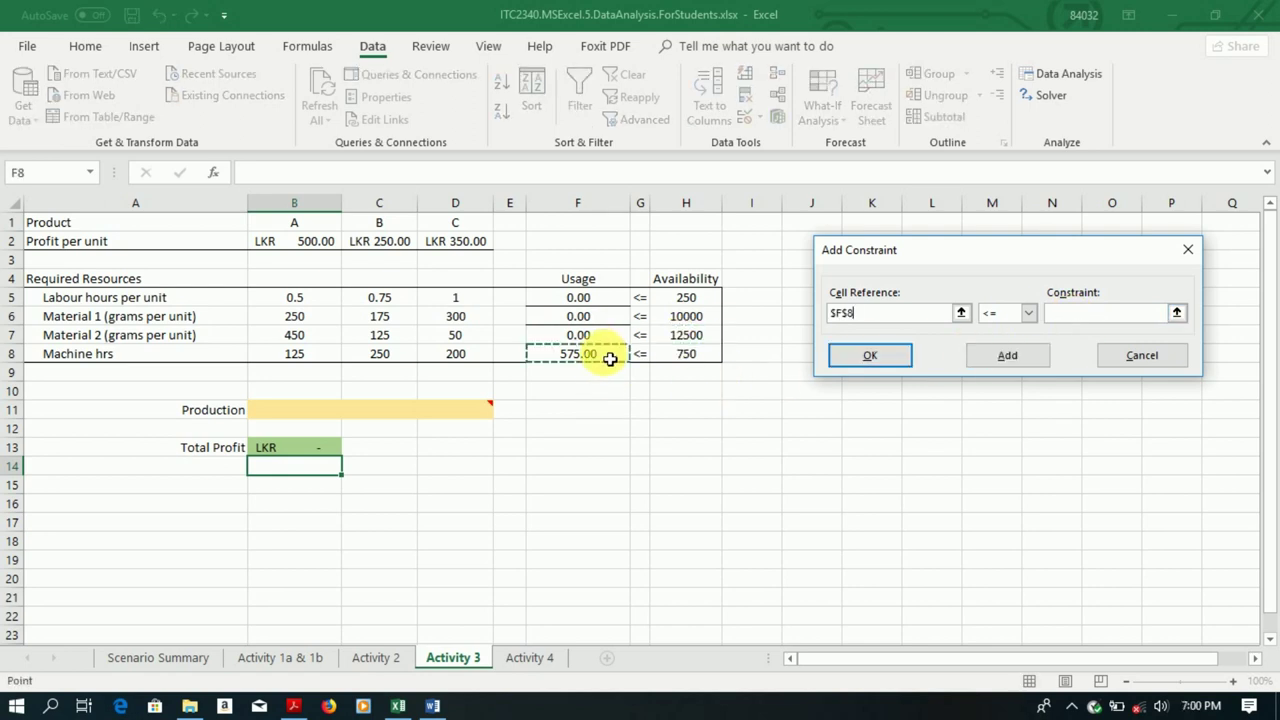
pyautogui.click(1074, 312)
pyautogui.click(988, 355)
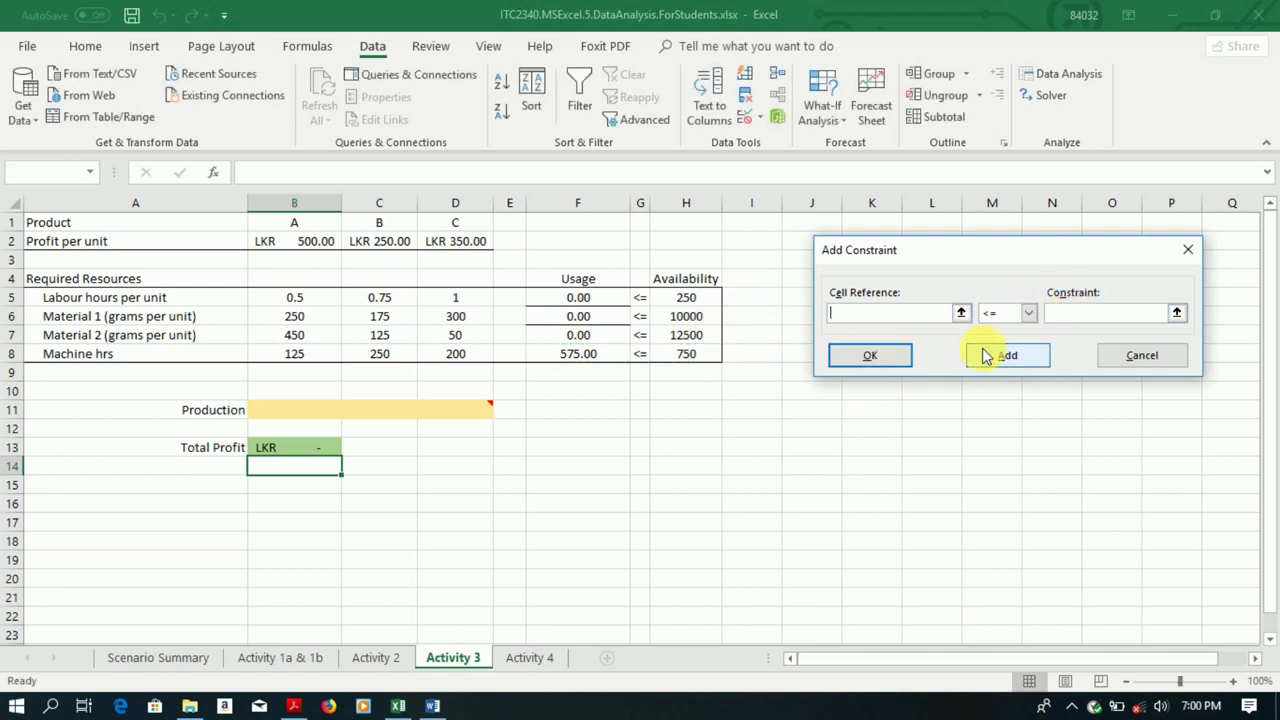
pyautogui.click(1142, 357)
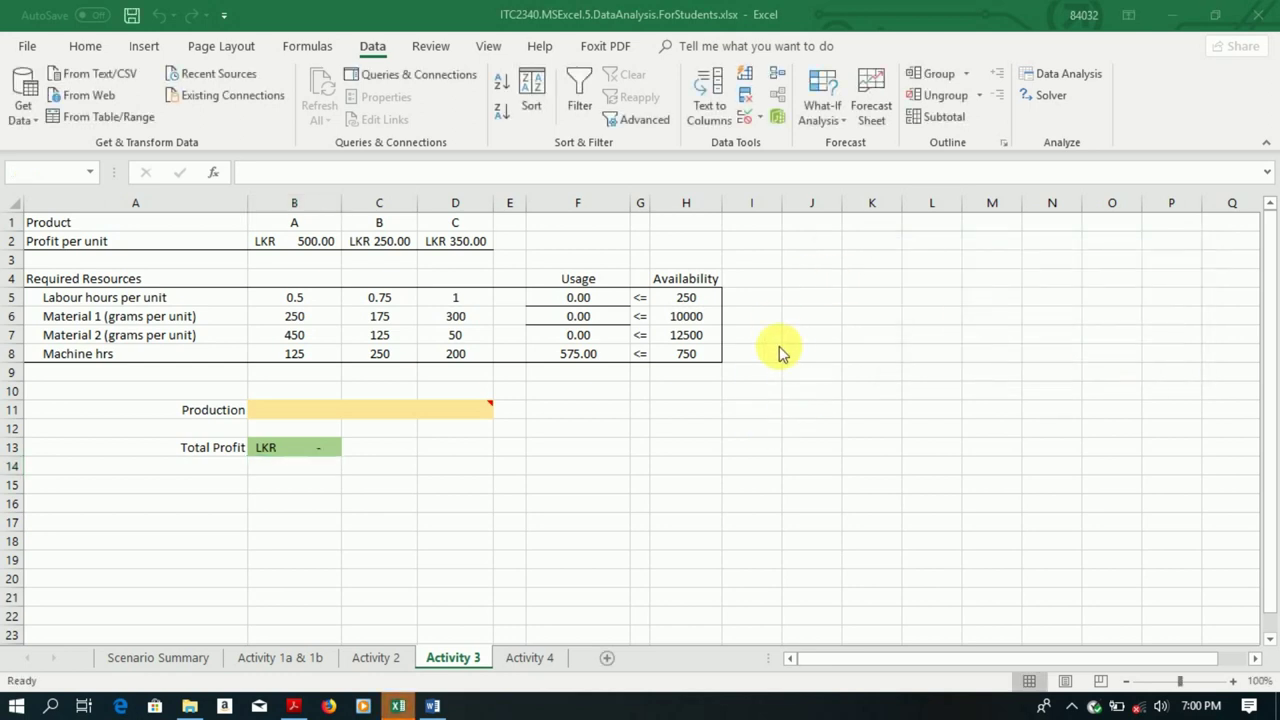
# - Maximise Total Profit in $B$13 and solve, reaching LKR 17,150.00
pyautogui.click(400, 705)
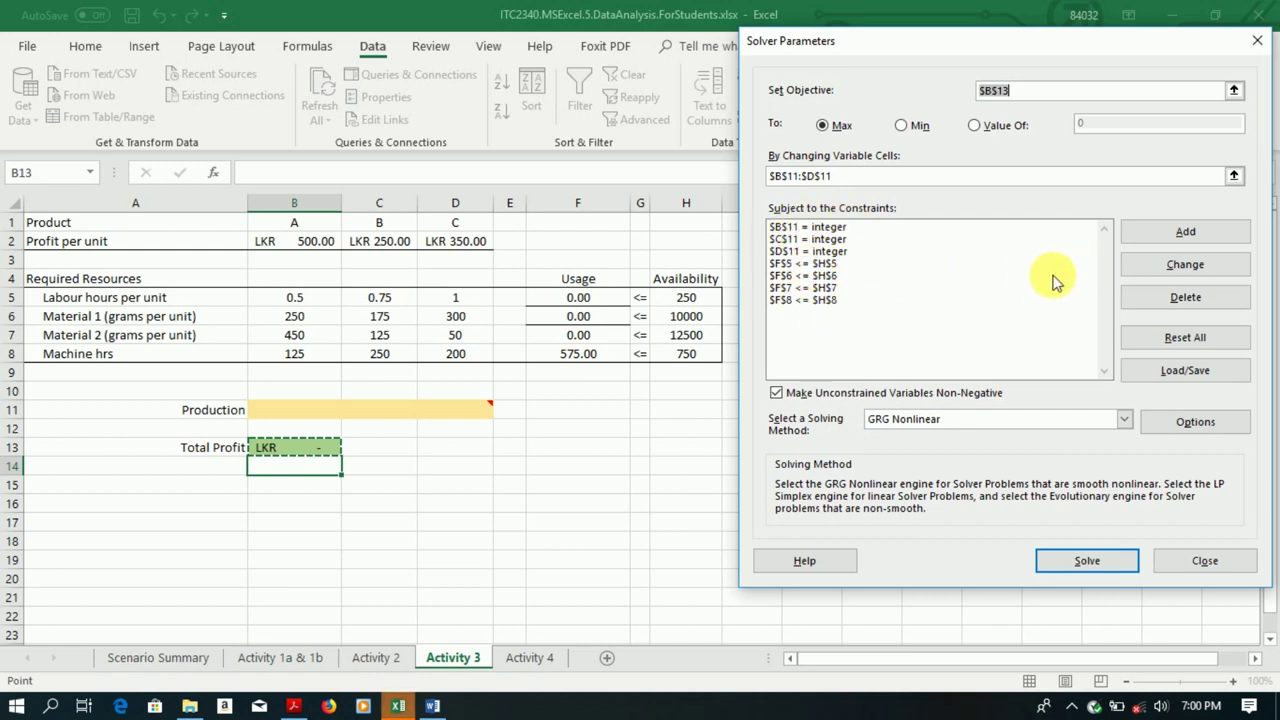
pyautogui.click(1078, 561)
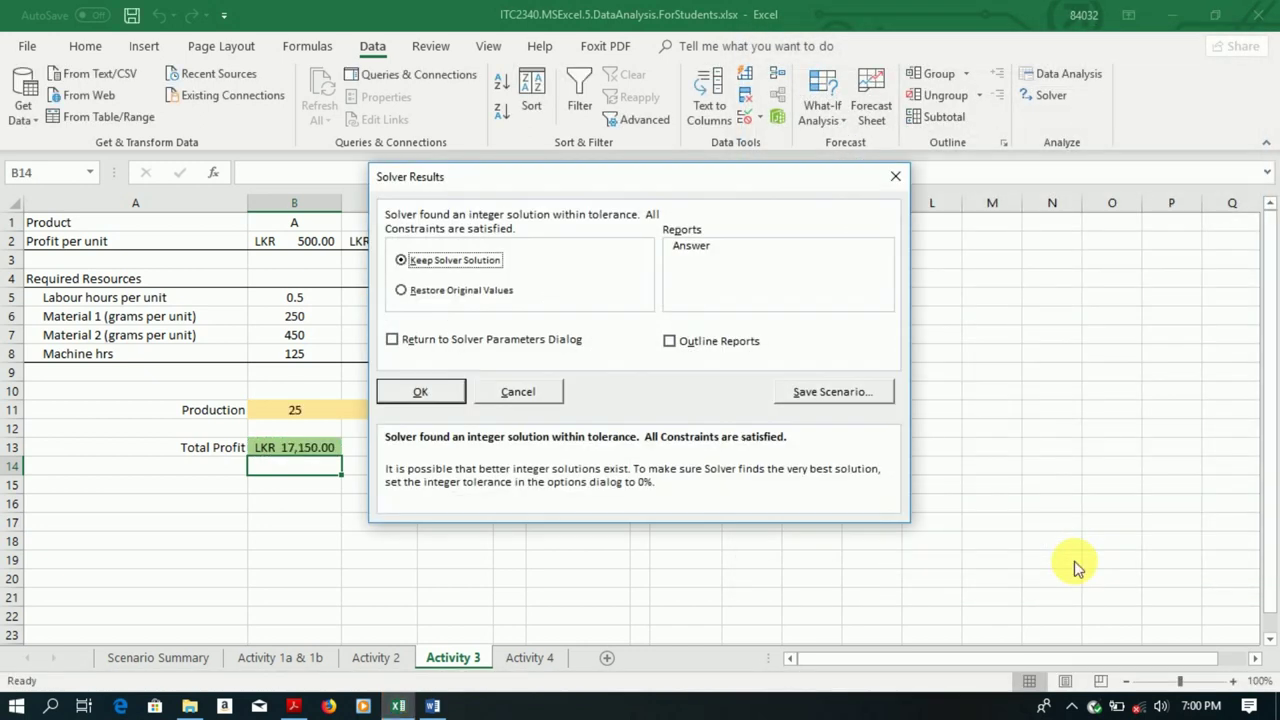
# - Accept Solver's production of 25, 6 and 9 units for products A–C, and save the workbook
pyautogui.moveTo(719, 179); pyautogui.dragTo(919, 216)
pyautogui.click(654, 430)
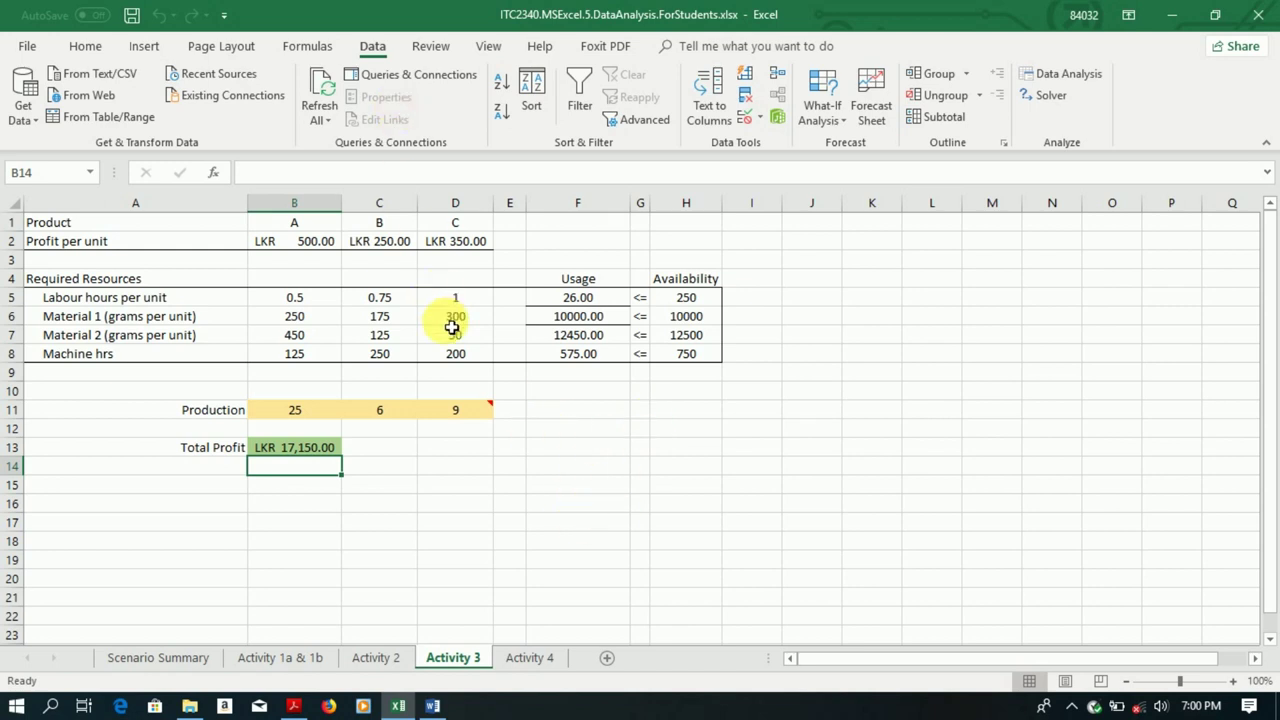
pyautogui.click(132, 16)
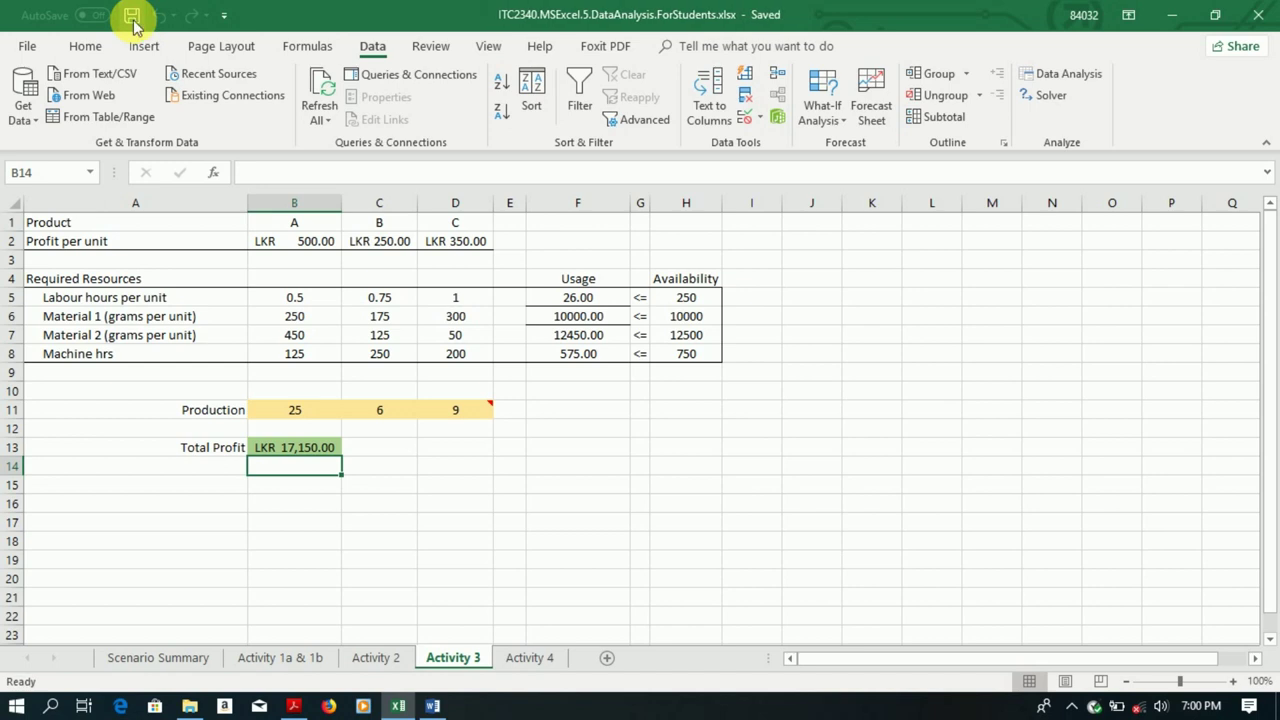